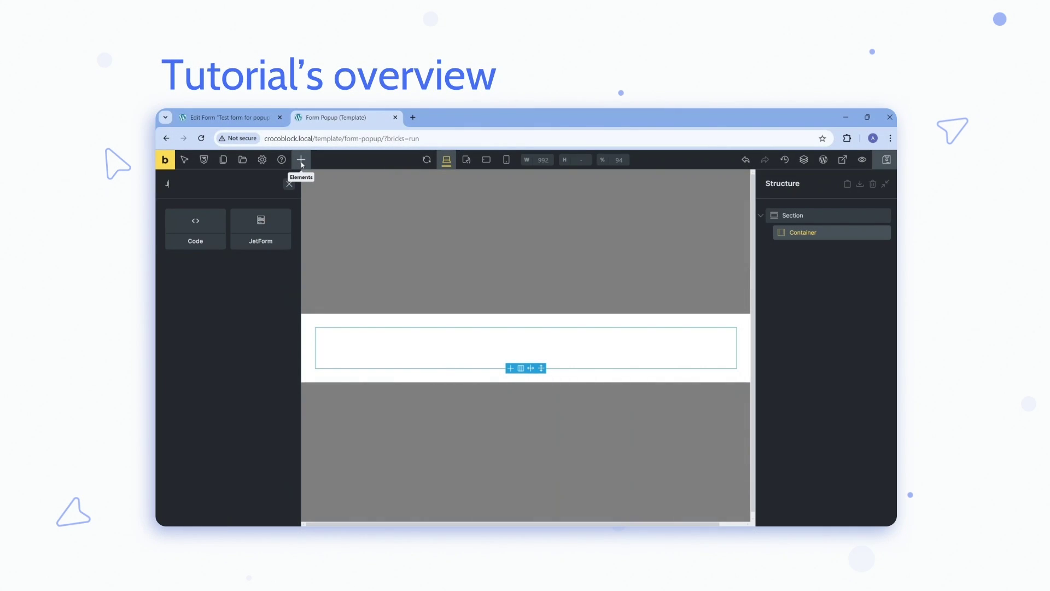
- Drop a JetForm element into the popup container, choose its form, and make the input fields' background grey
drag(195, 224, 427, 351)
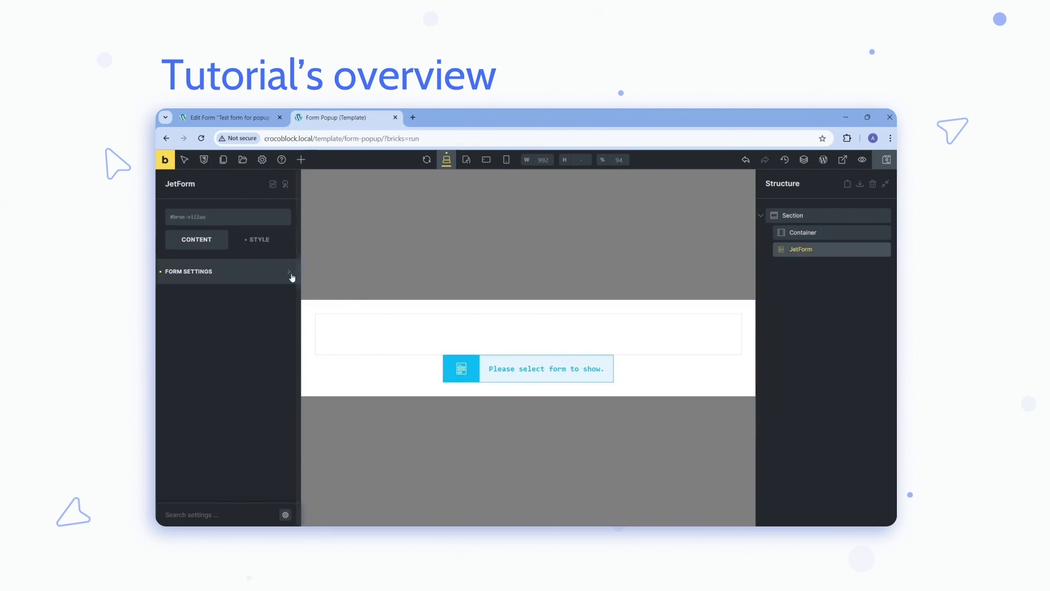
click(290, 272)
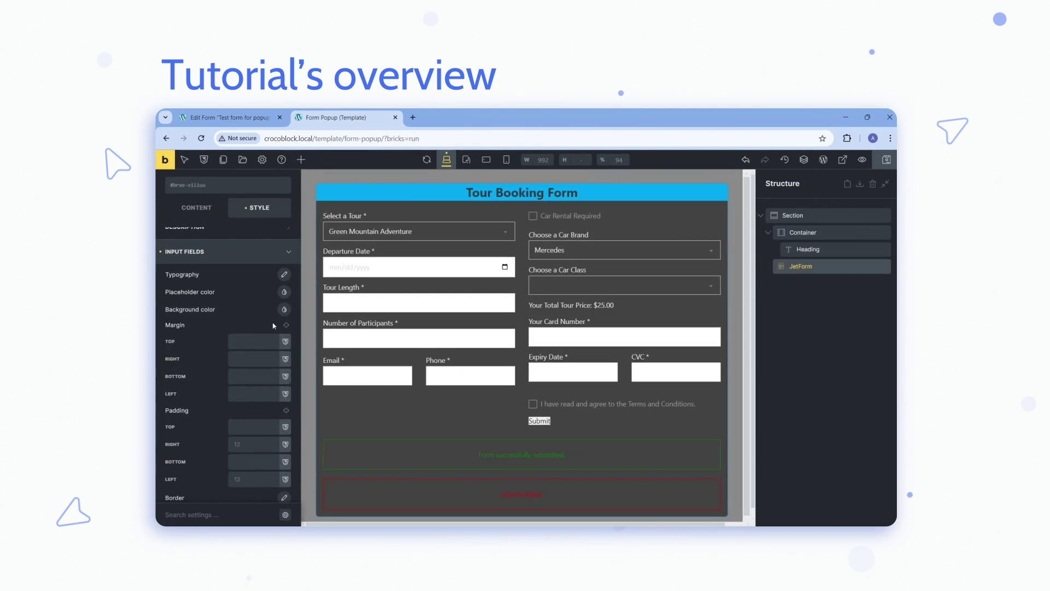
click(283, 309)
click(221, 341)
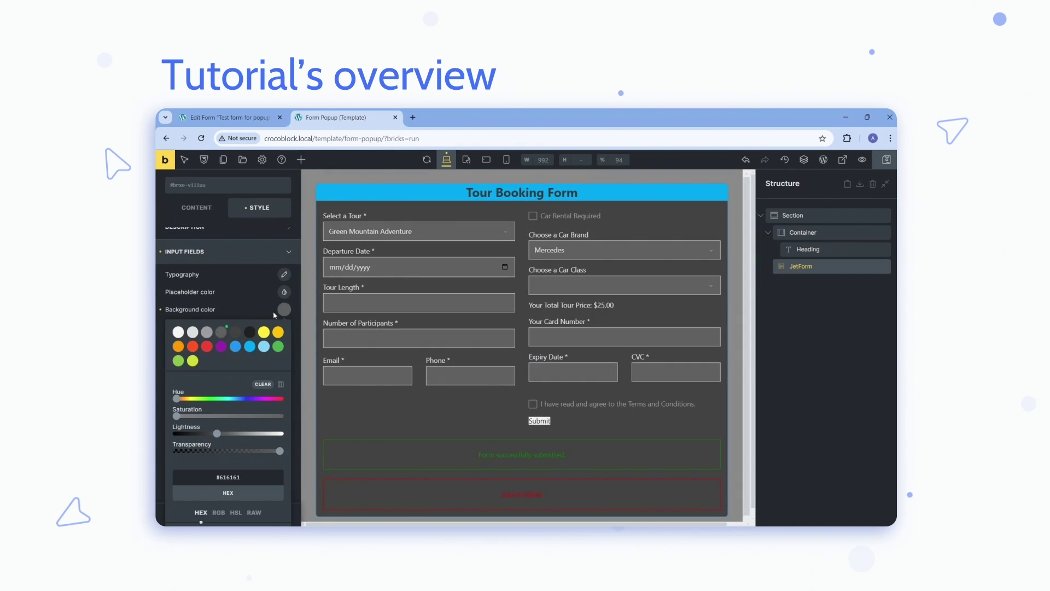
click(284, 309)
scroll(276, 383, down, 3)
click(284, 368)
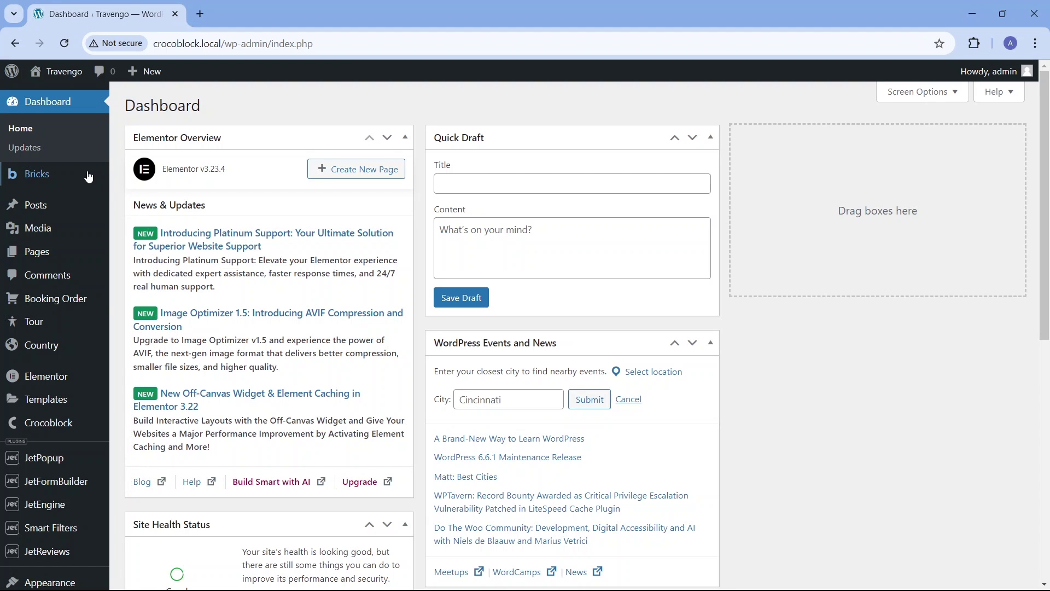
- Go from Bricks Settings to the JetFormBuilder Forms list and open 'Test form for popup' for editing
mouse_move(87, 175)
click(137, 216)
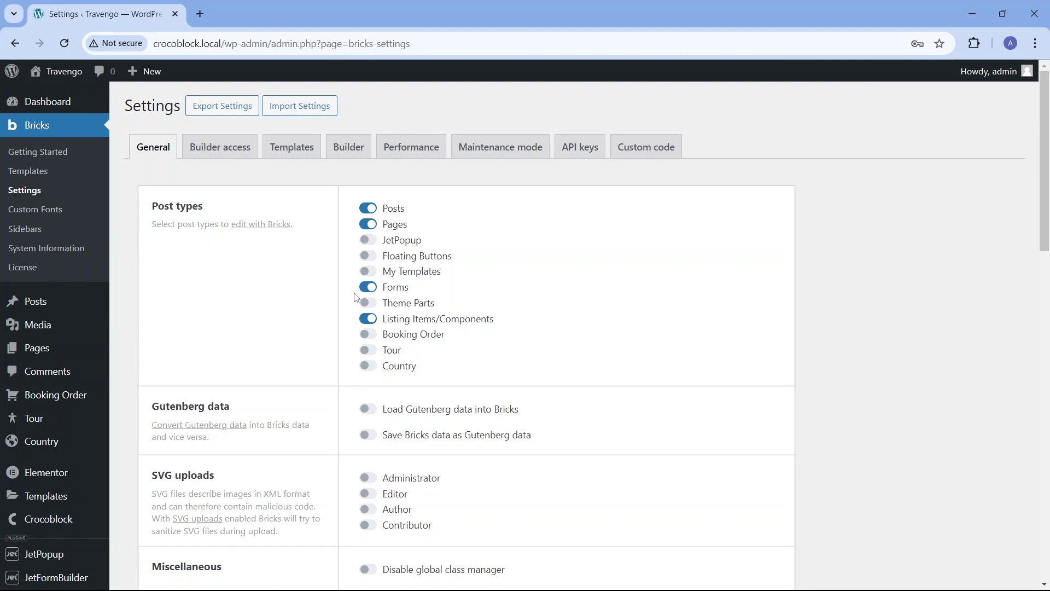
scroll(148, 486, down, 2)
scroll(148, 486, down, 2)
mouse_move(115, 482)
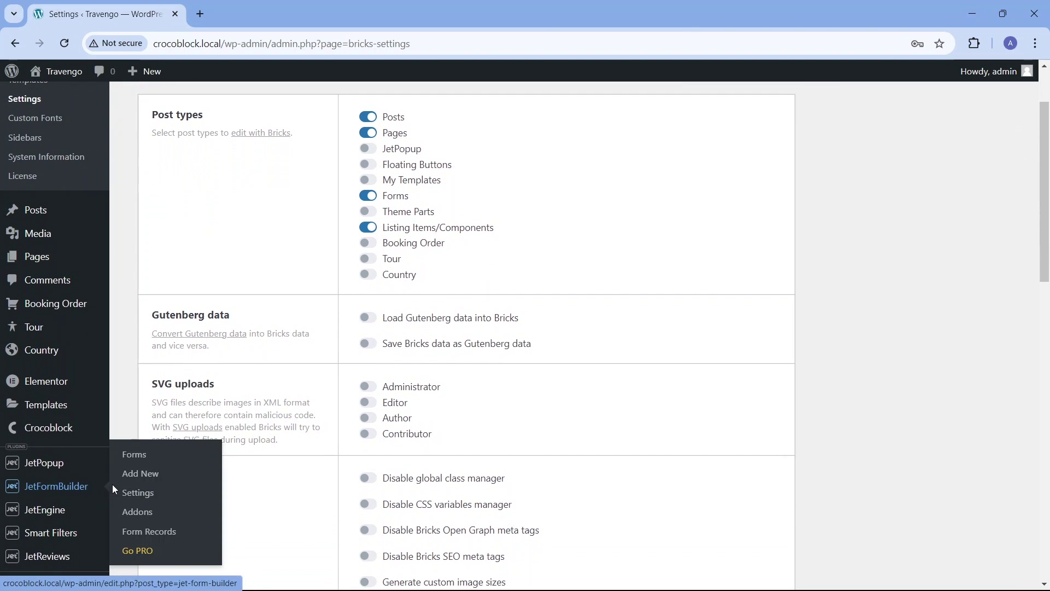
click(134, 453)
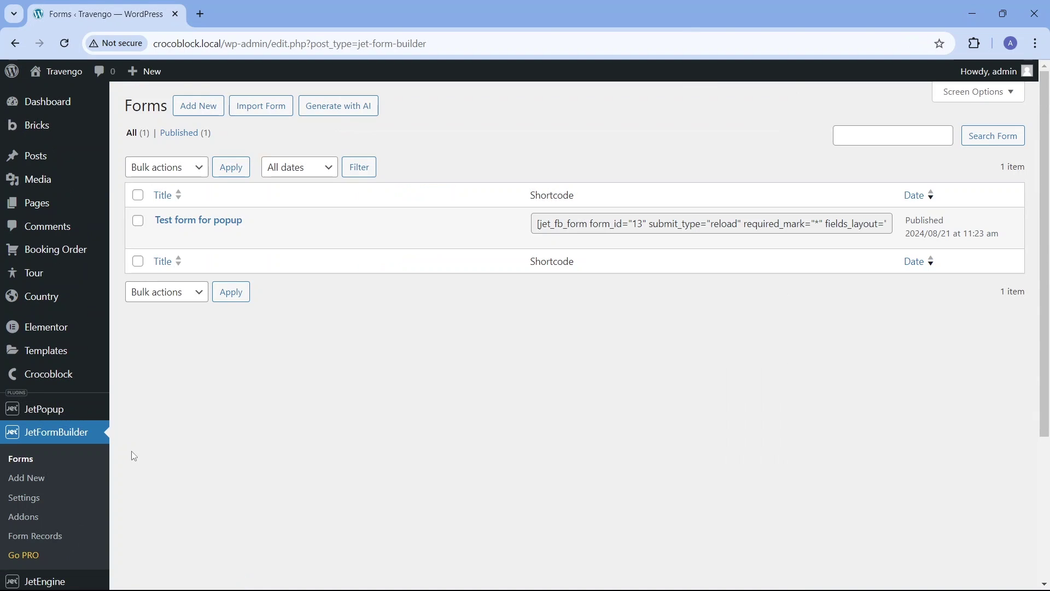
click(200, 220)
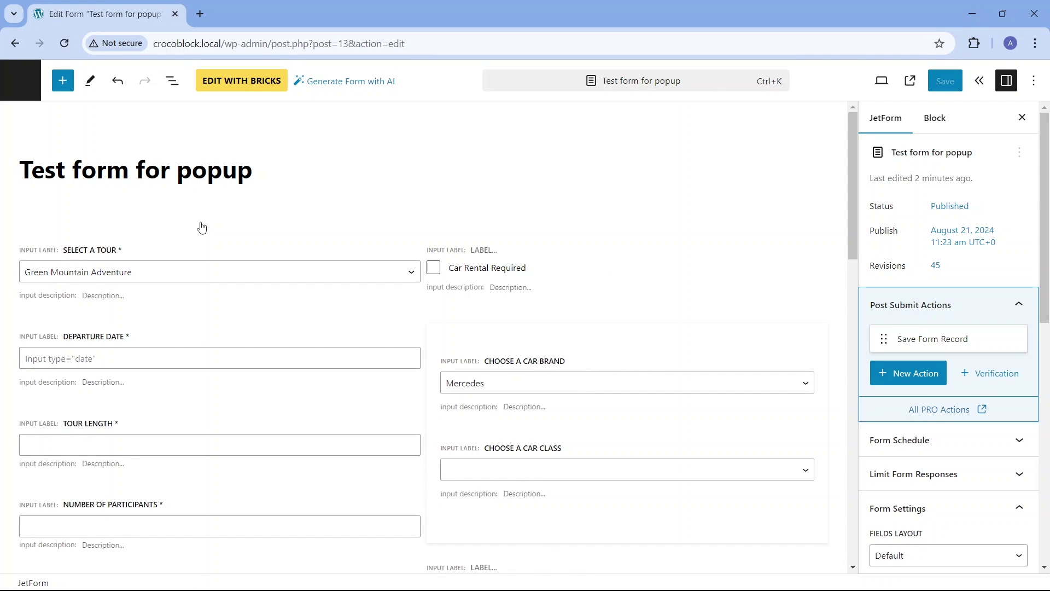
scroll(200, 227, down, 3)
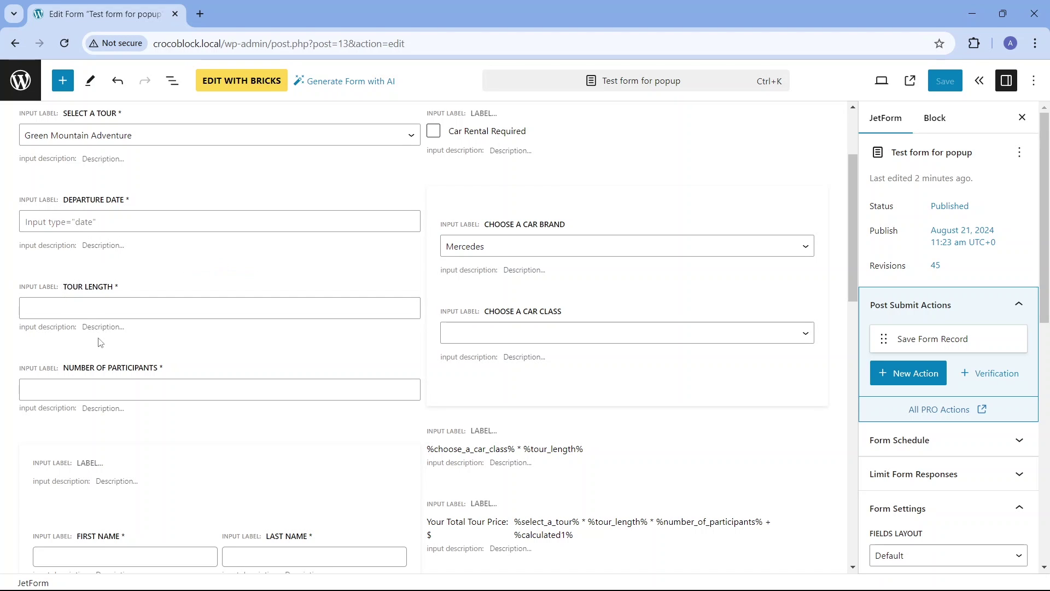
click(175, 499)
scroll(174, 492, down, 5)
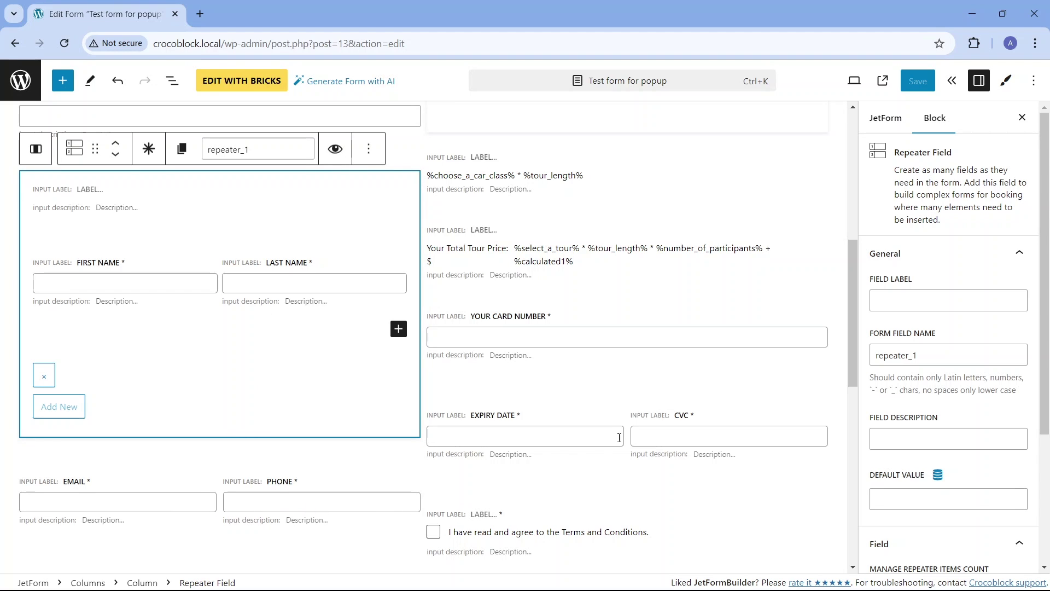
drag(848, 303, 823, 208)
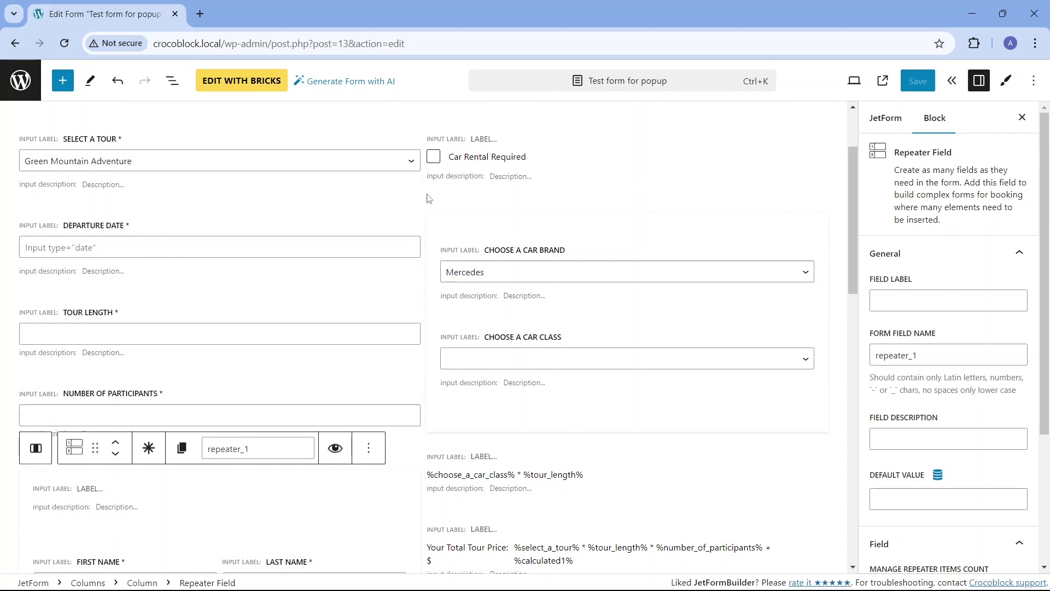
click(562, 412)
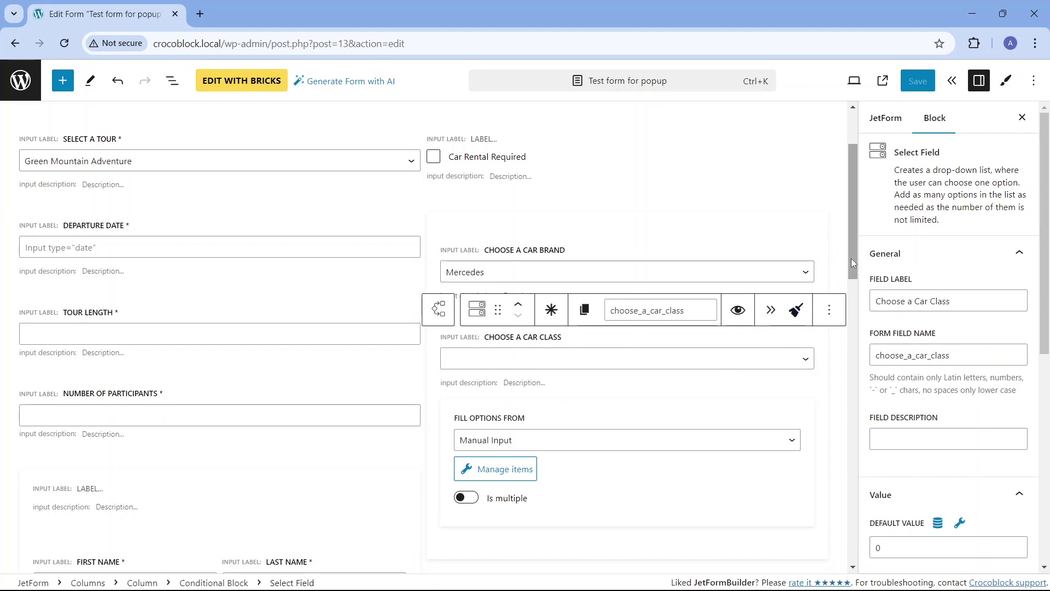
drag(853, 276, 857, 295)
scroll(622, 268, down, 9)
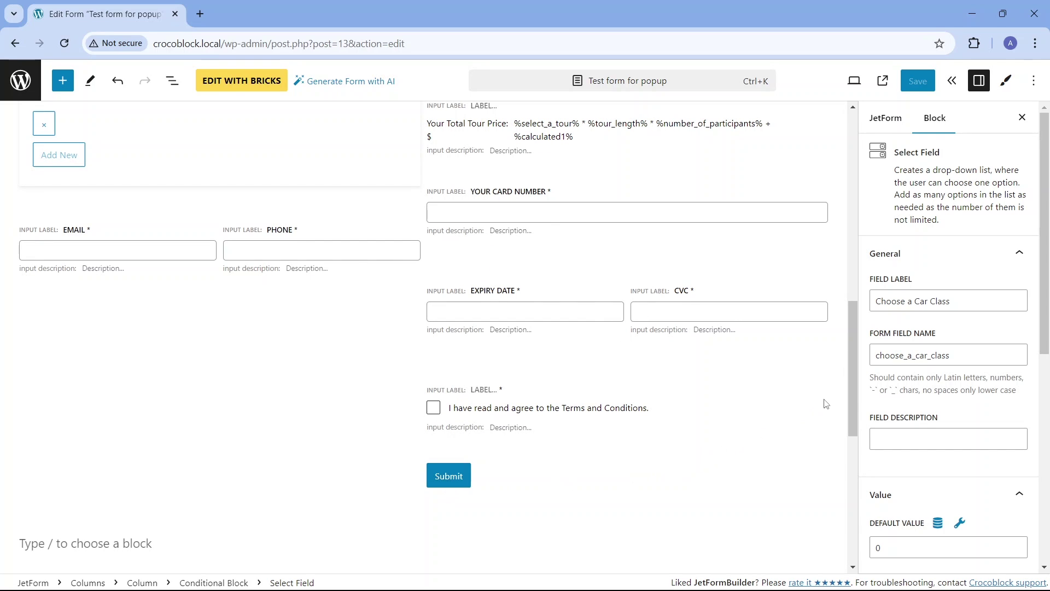
drag(849, 383, 848, 315)
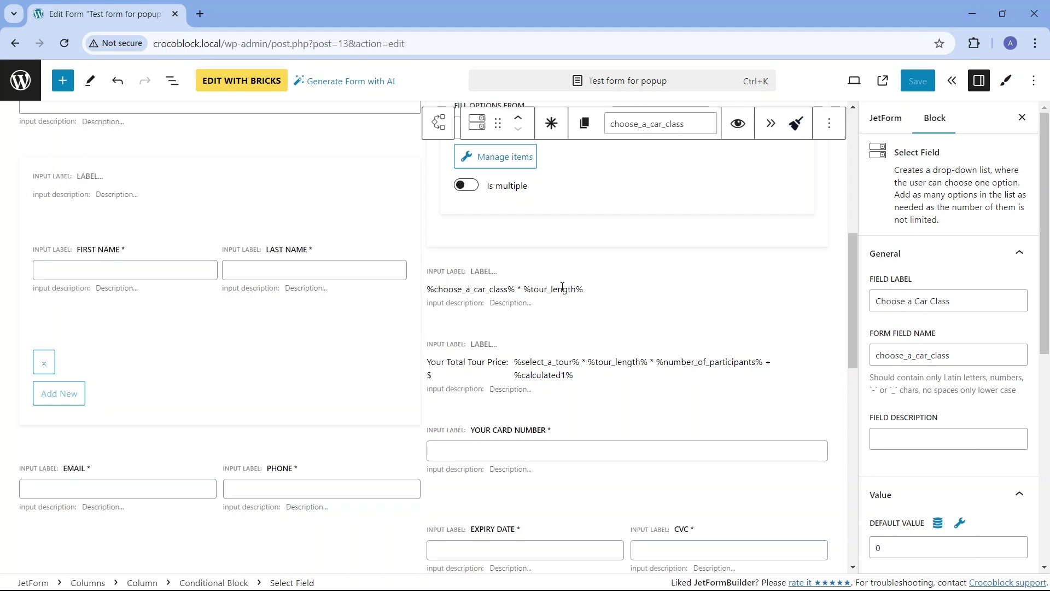
- Show the Select field's width and typography styles, then select the card number field
click(1005, 87)
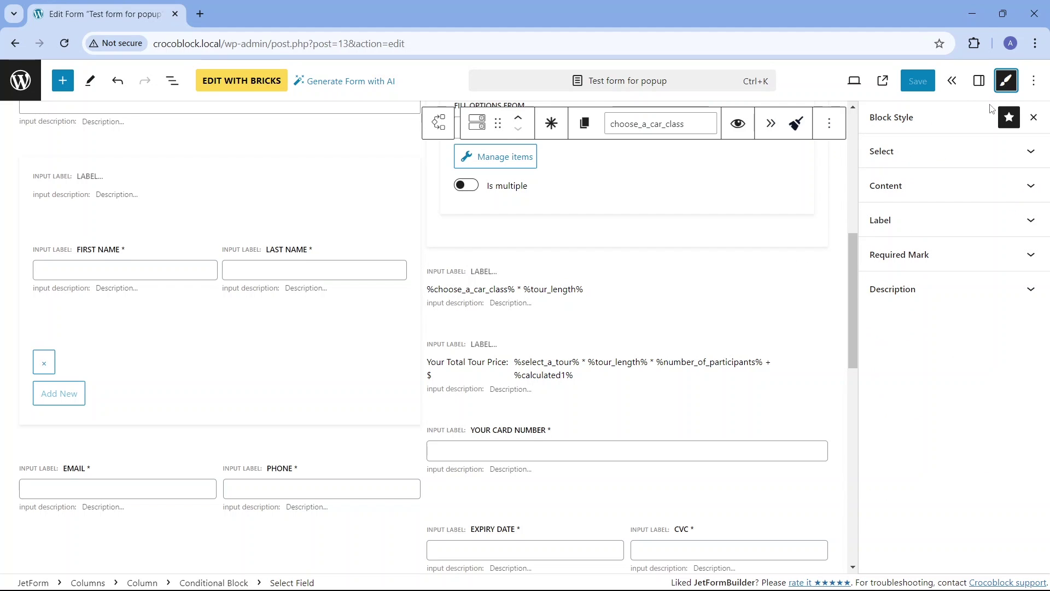
click(1029, 153)
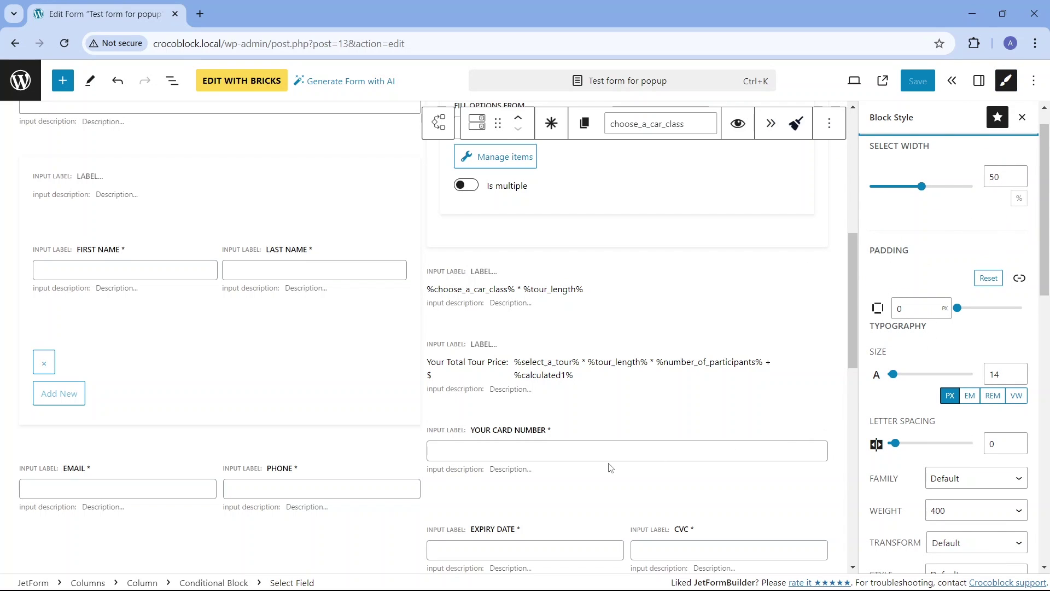
click(591, 455)
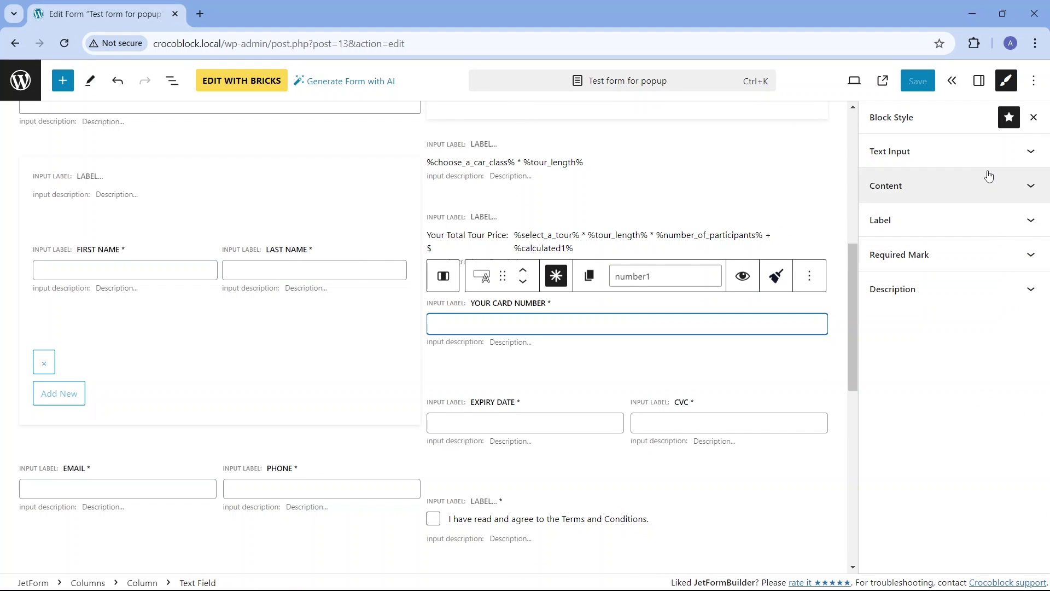
- View the form's block outline, then open the Forms list in a new browser tab
click(173, 87)
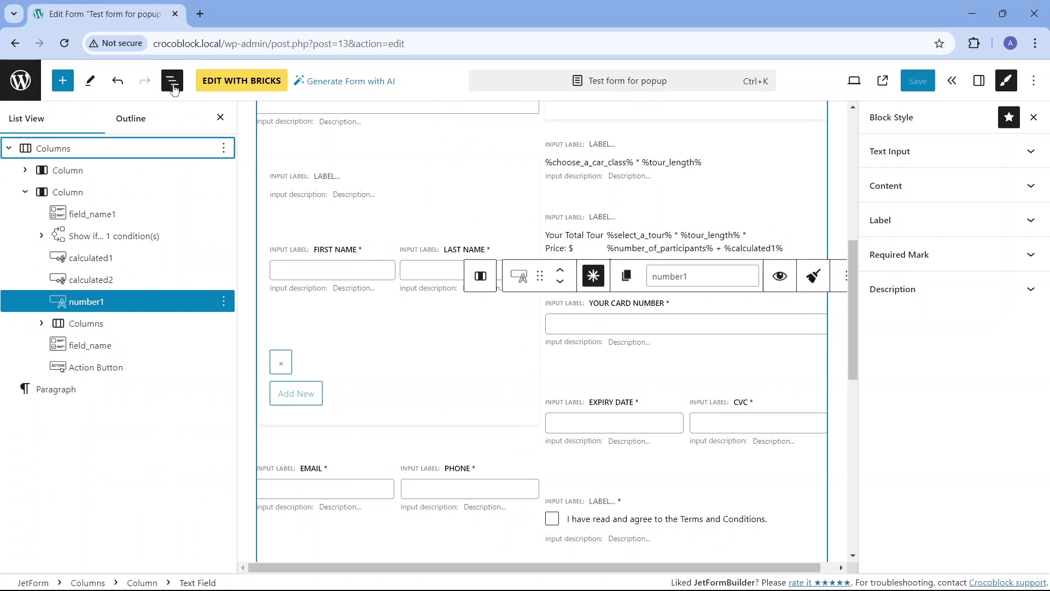
click(29, 193)
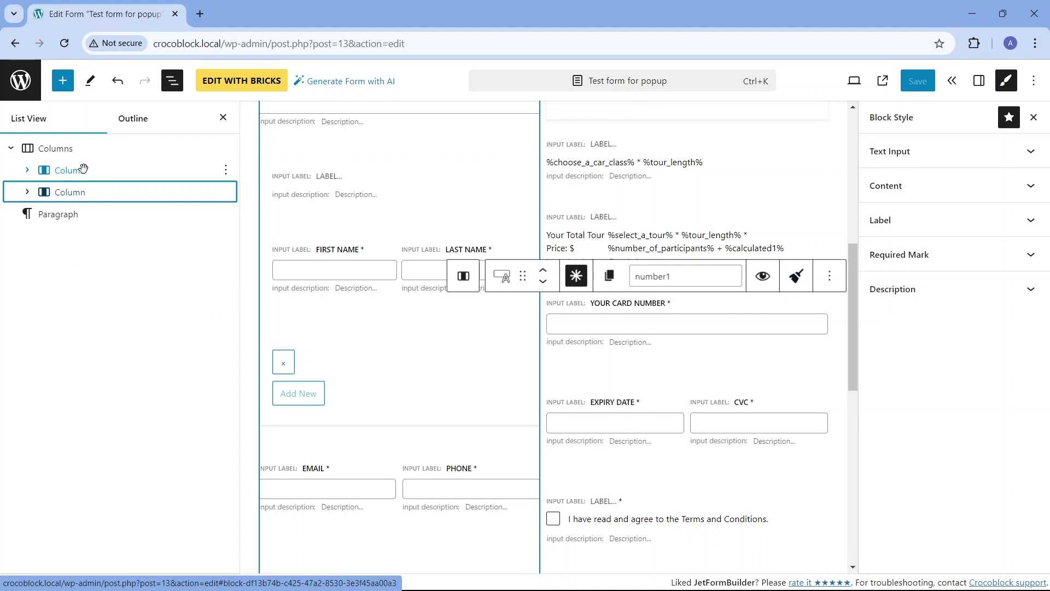
right_click(16, 85)
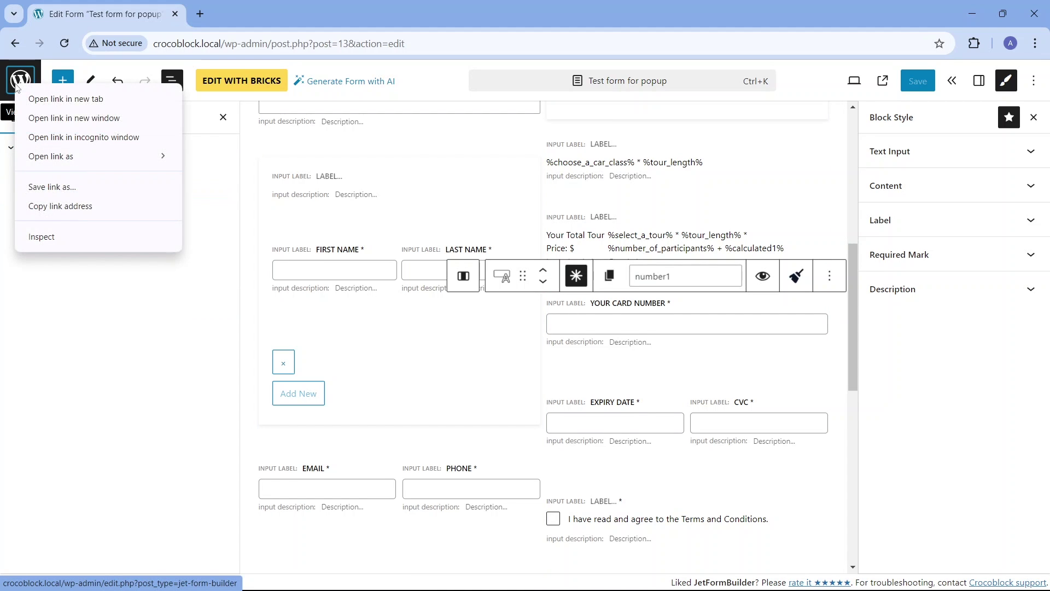
click(41, 98)
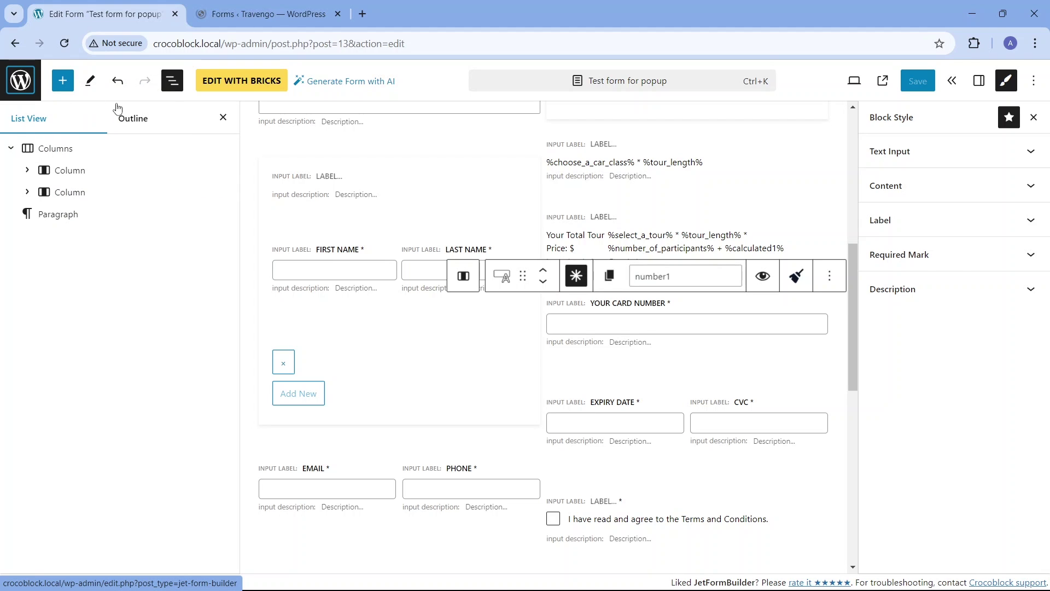
- In the new Forms tab, look through Bricks Templates and All Pages, then start a new blank page
click(252, 17)
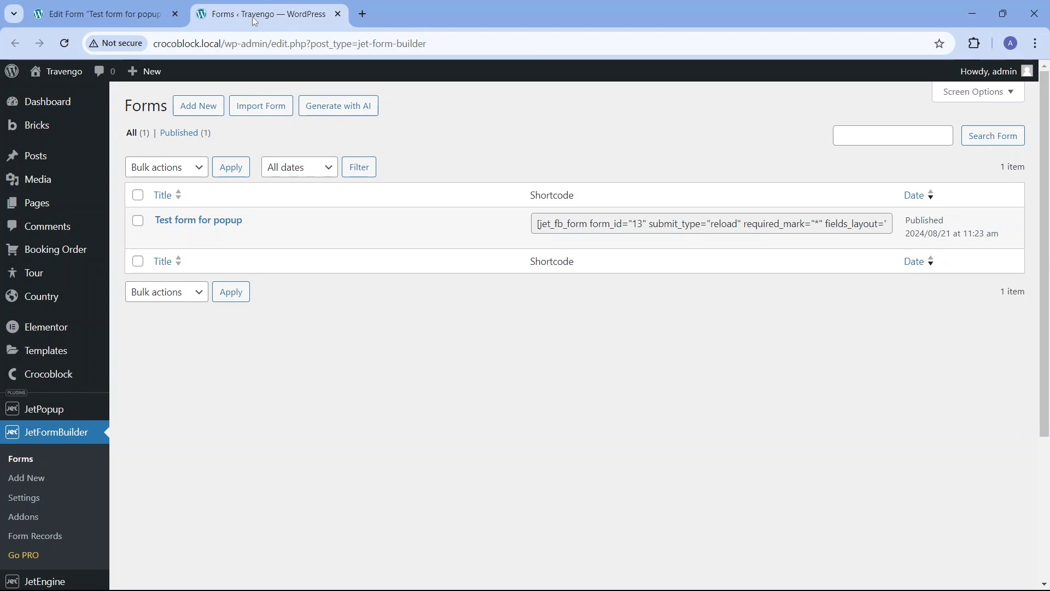
mouse_move(43, 128)
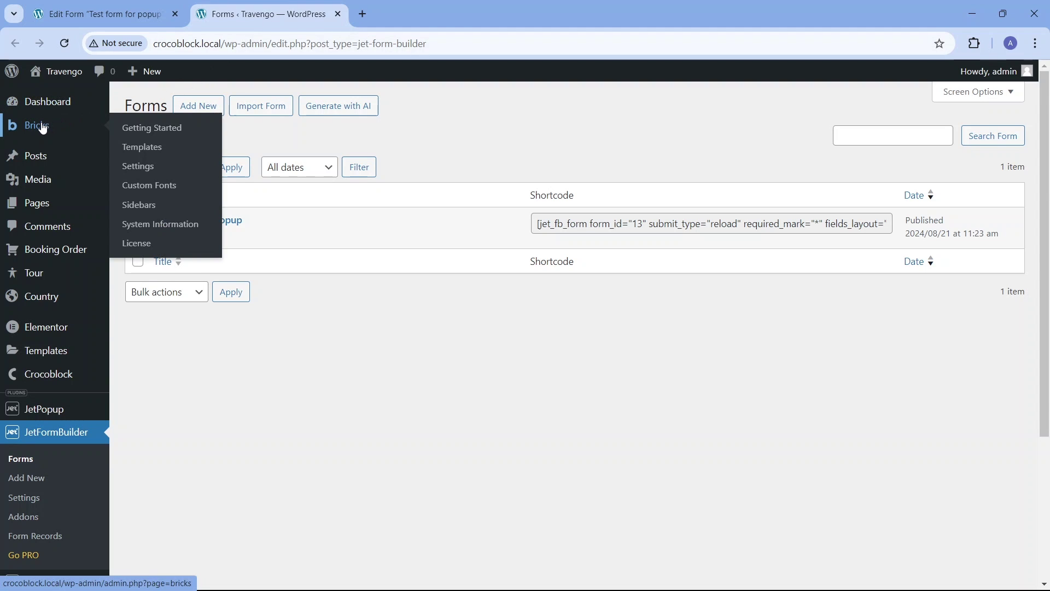
click(175, 153)
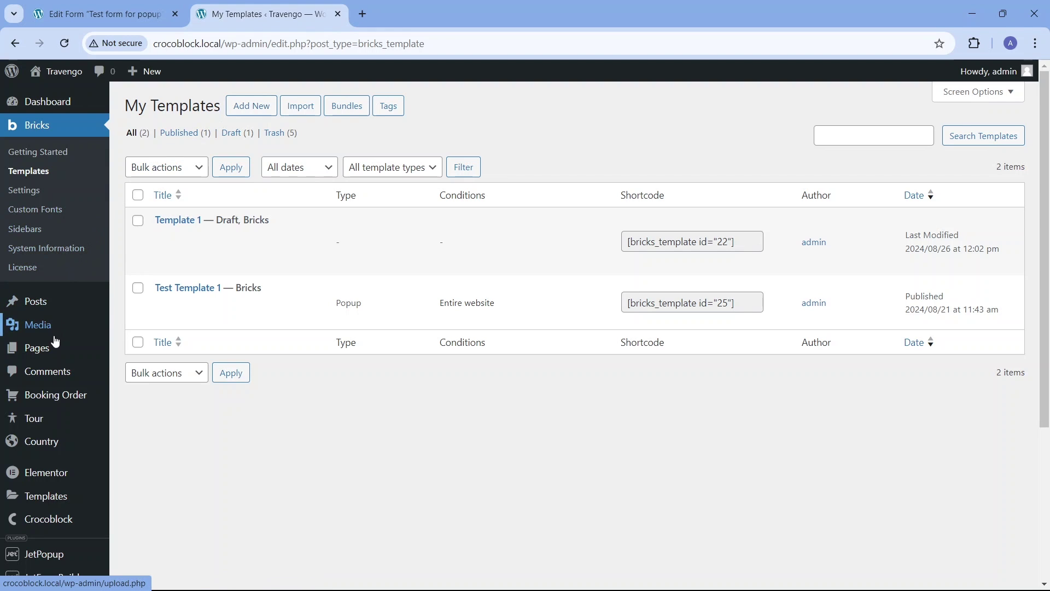
mouse_move(53, 354)
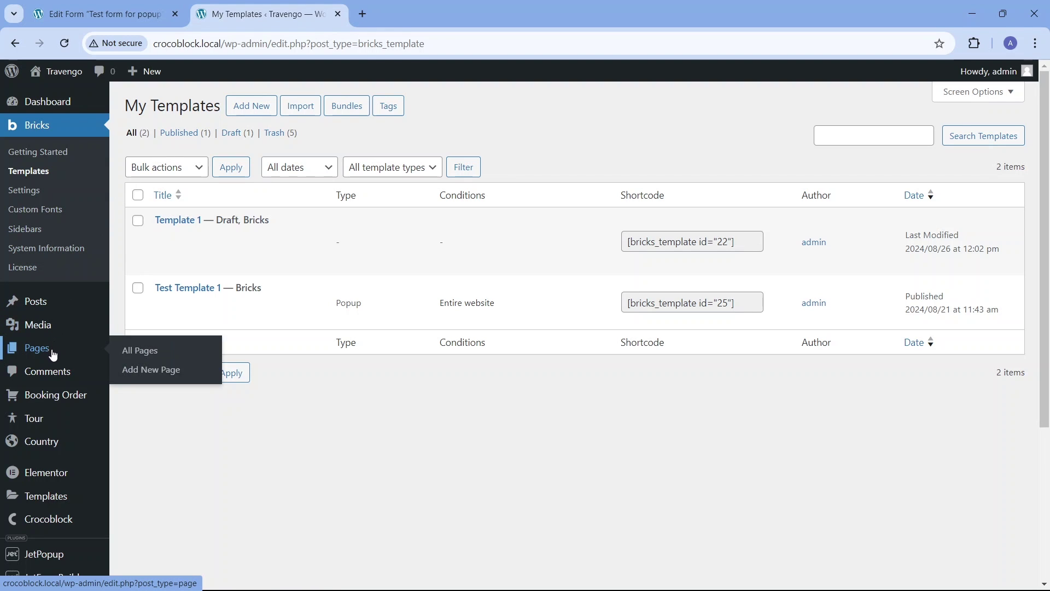
click(140, 354)
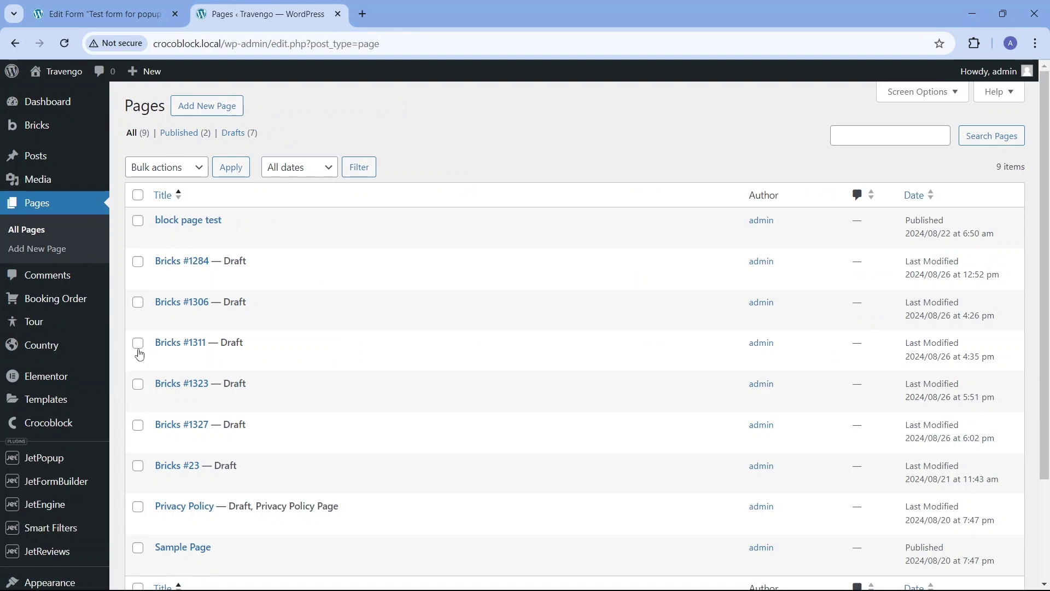
click(207, 108)
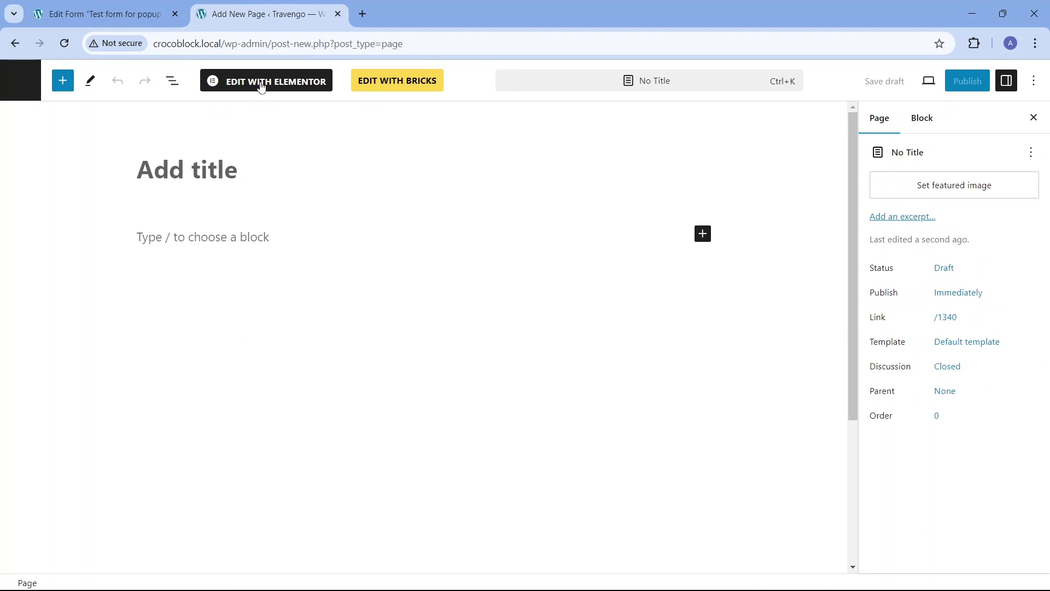
- From the Bricks template library, create a Popup template titled 'Form Popup' and open it for editing
click(372, 86)
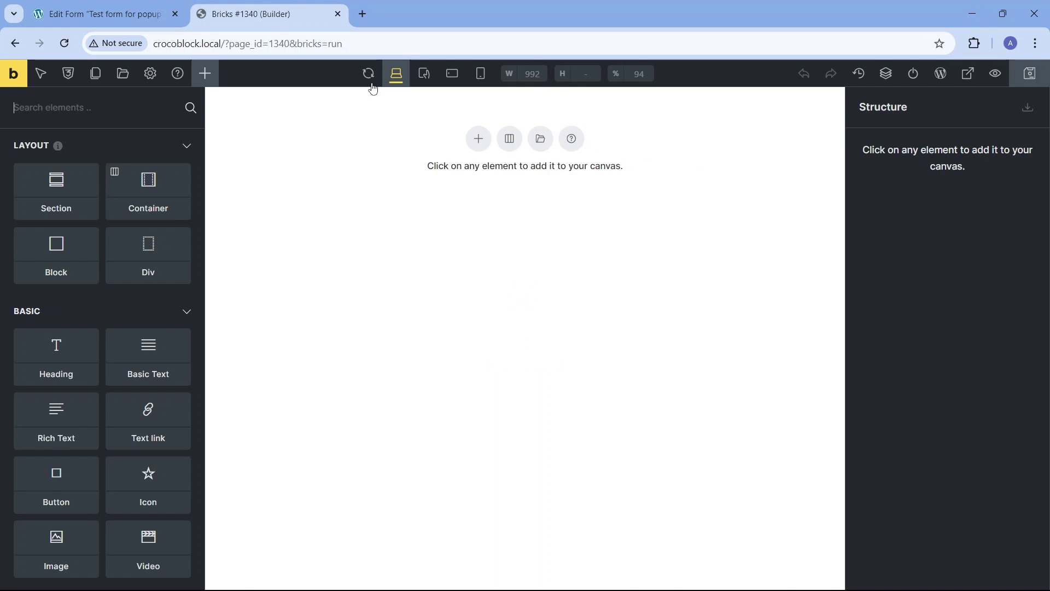
click(122, 82)
click(834, 201)
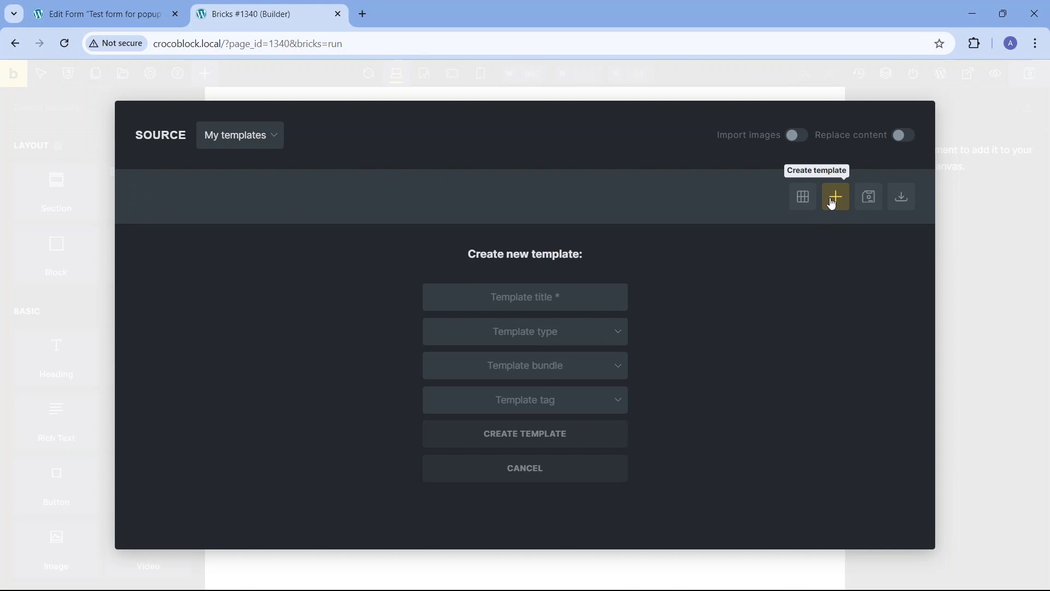
click(577, 300)
text(Form Popup)
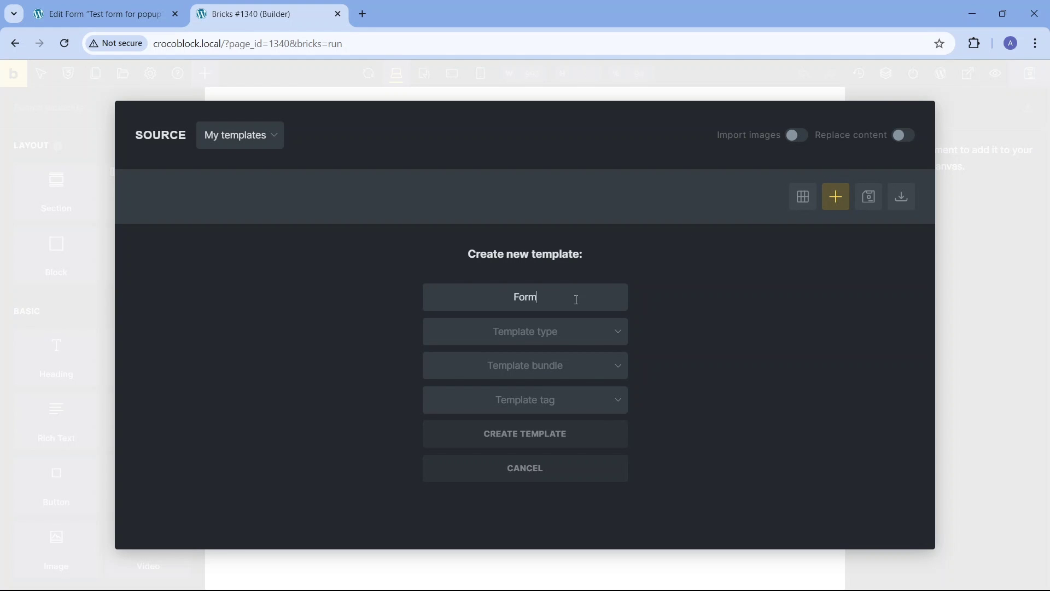
click(596, 330)
click(552, 467)
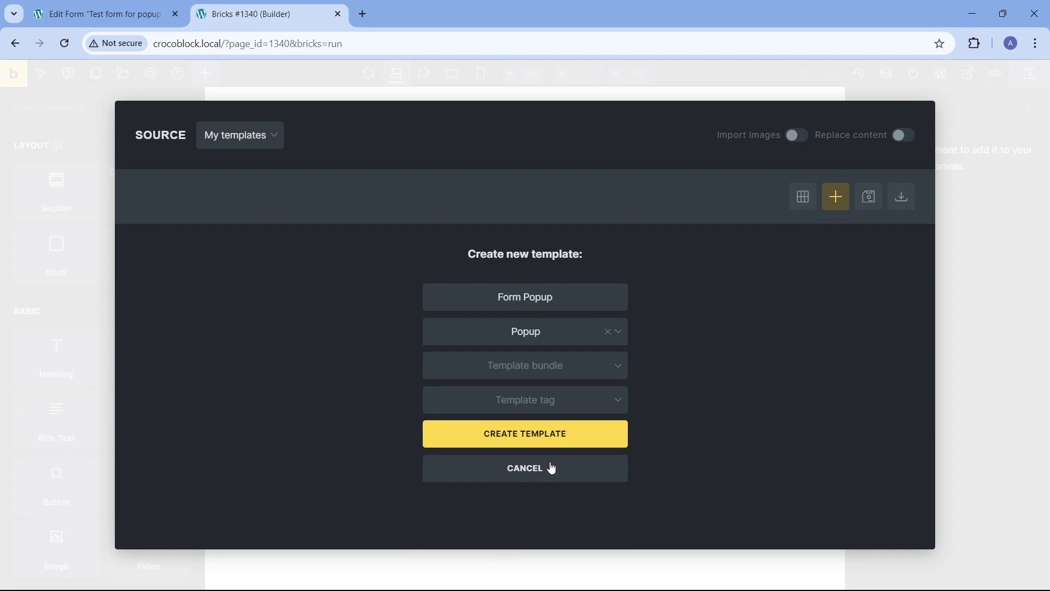
click(541, 435)
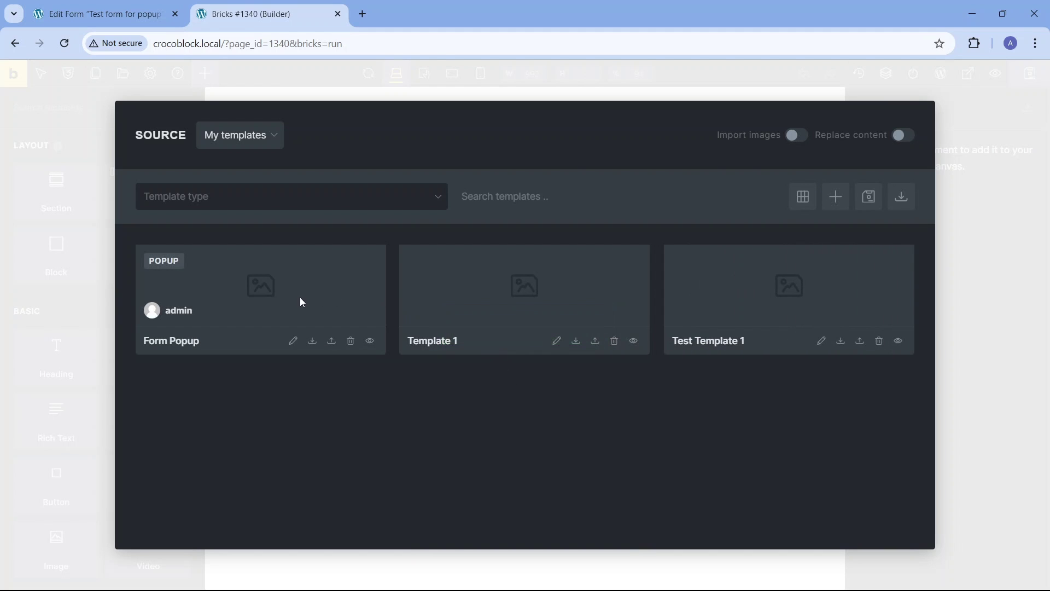
click(293, 341)
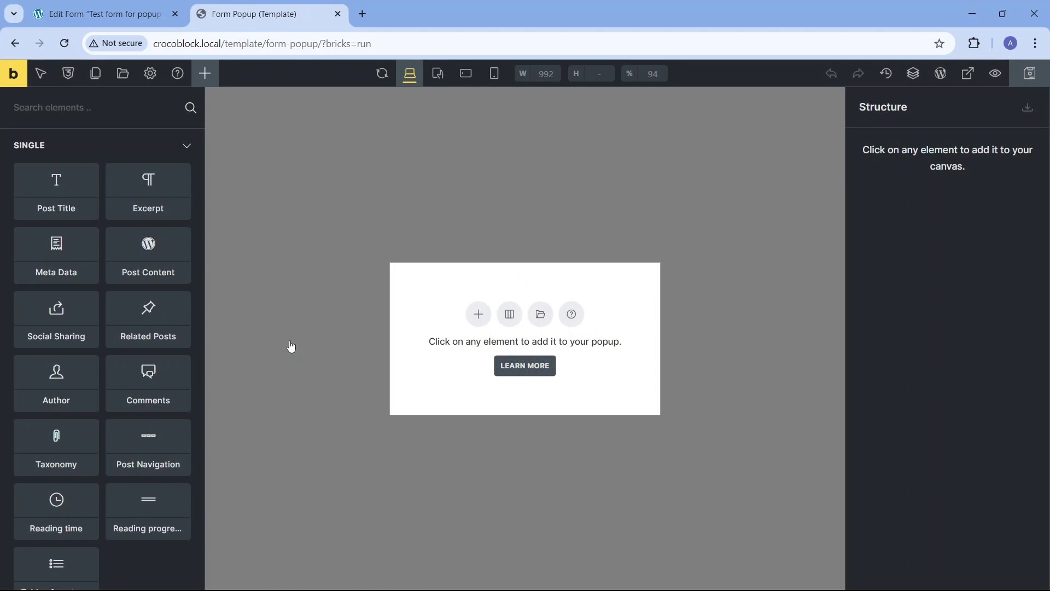
- Add a section with a container to the popup and drag a JetForm element (searched 'Jetf') into it
click(479, 314)
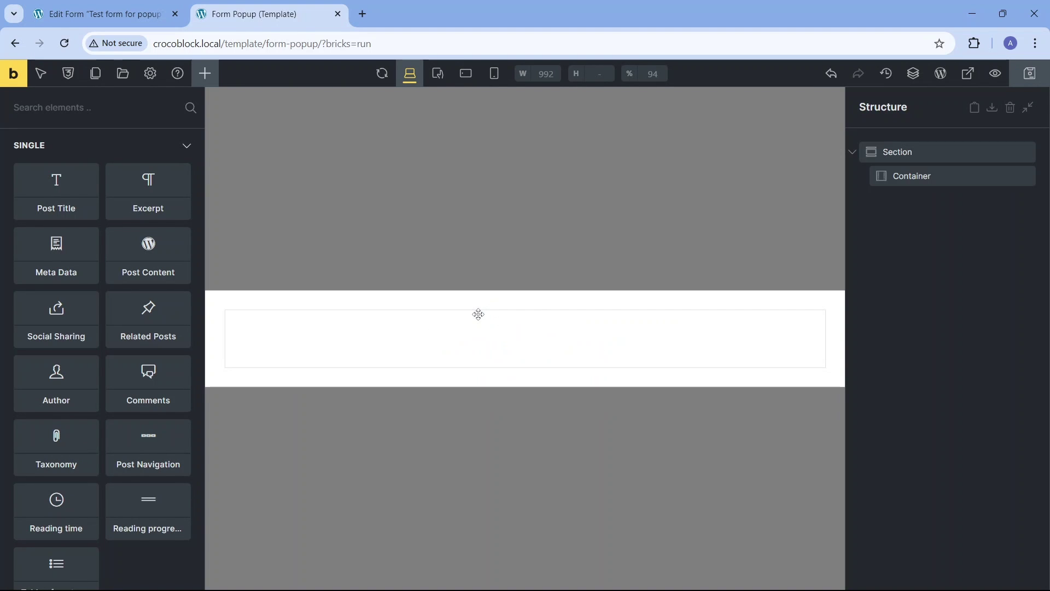
click(909, 151)
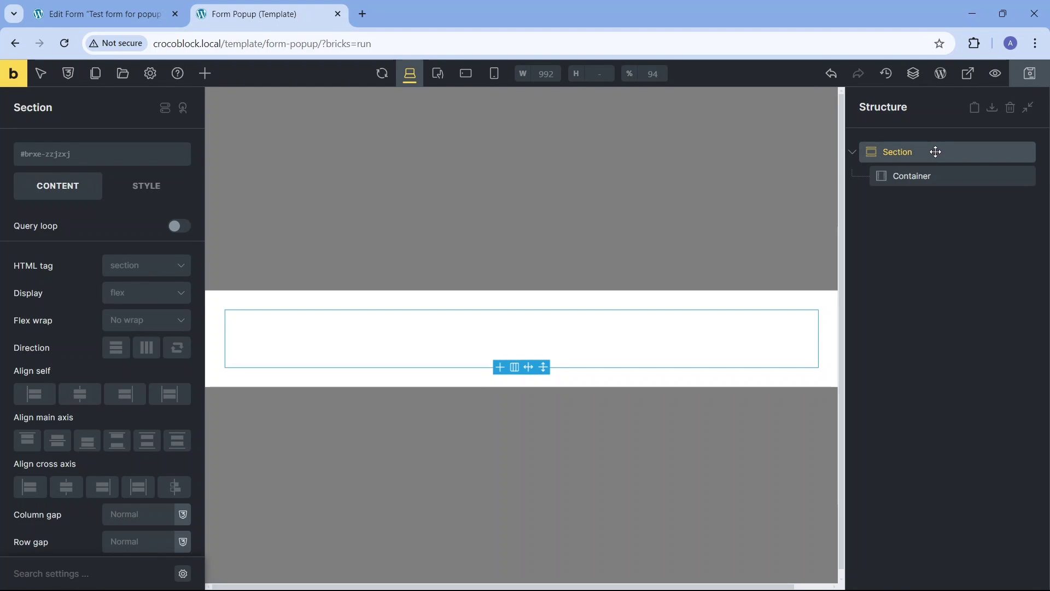
click(958, 177)
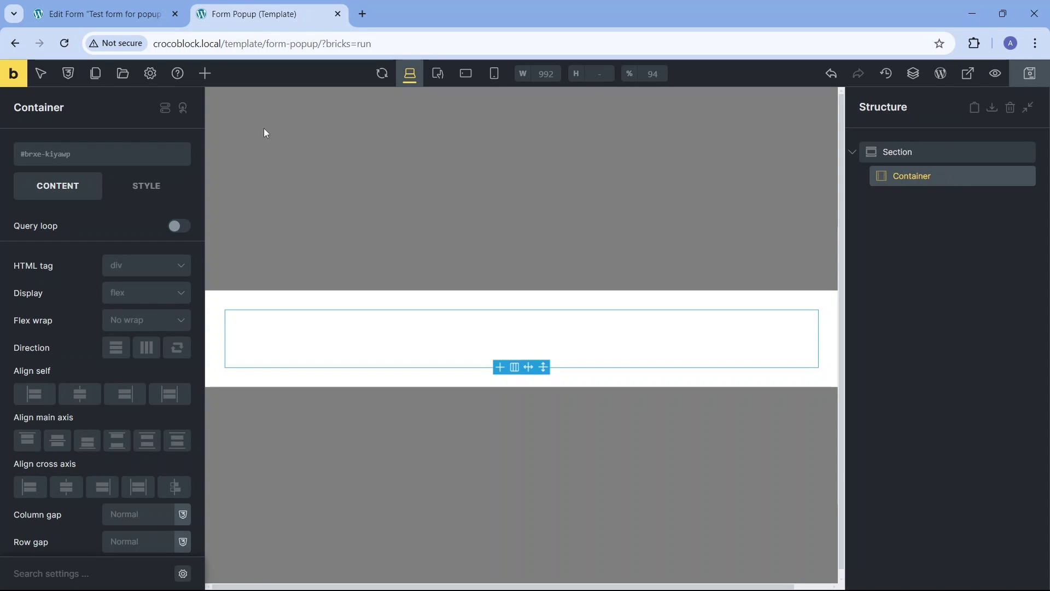
click(205, 78)
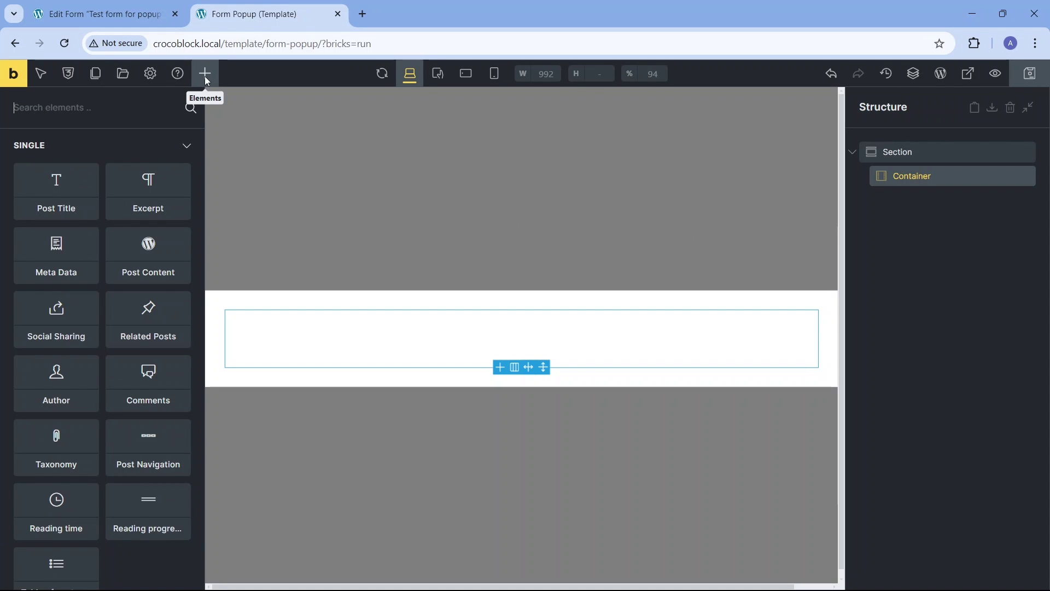
text(Jetf)
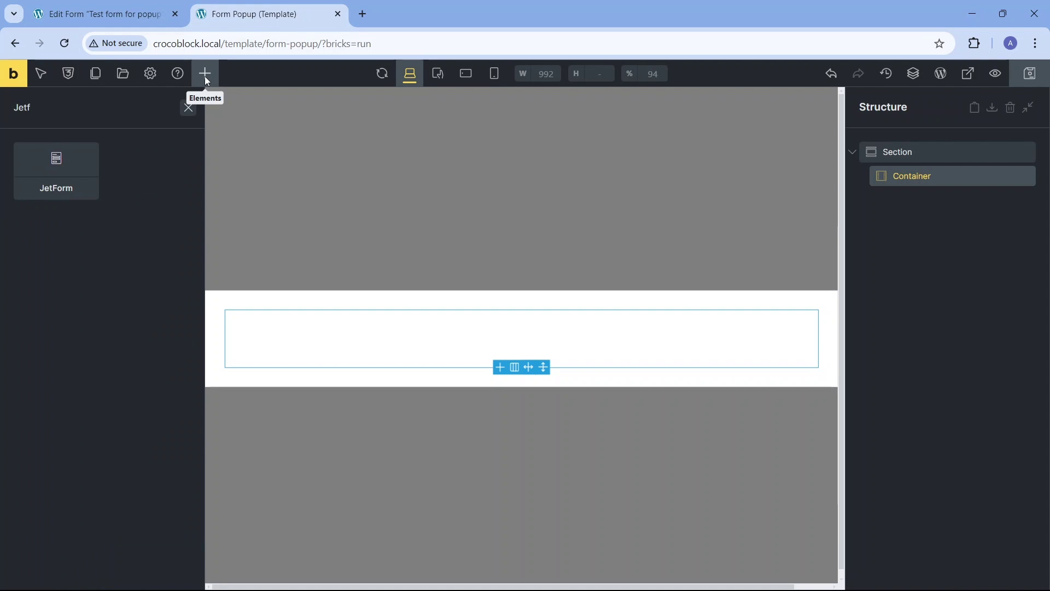
drag(63, 159, 382, 343)
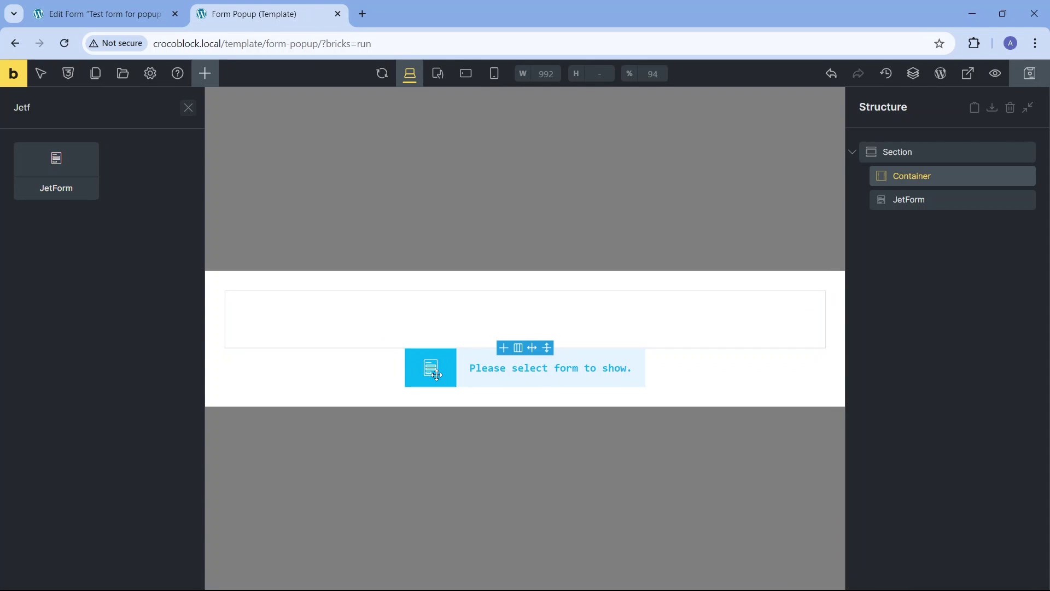
- Select the JetForm element and choose 'Test form for popup' under Form Settings
click(416, 354)
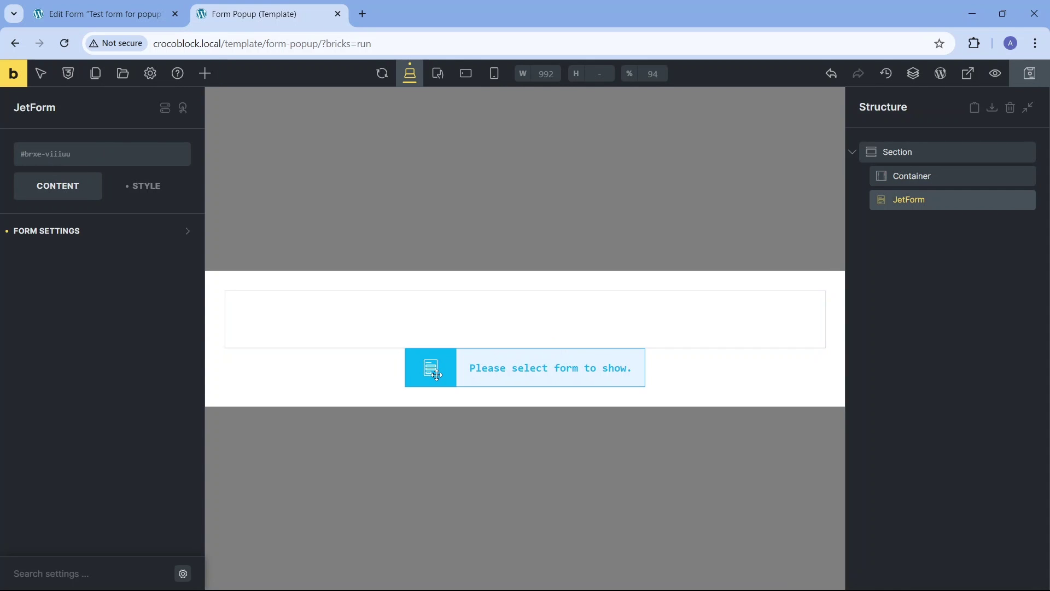
click(187, 236)
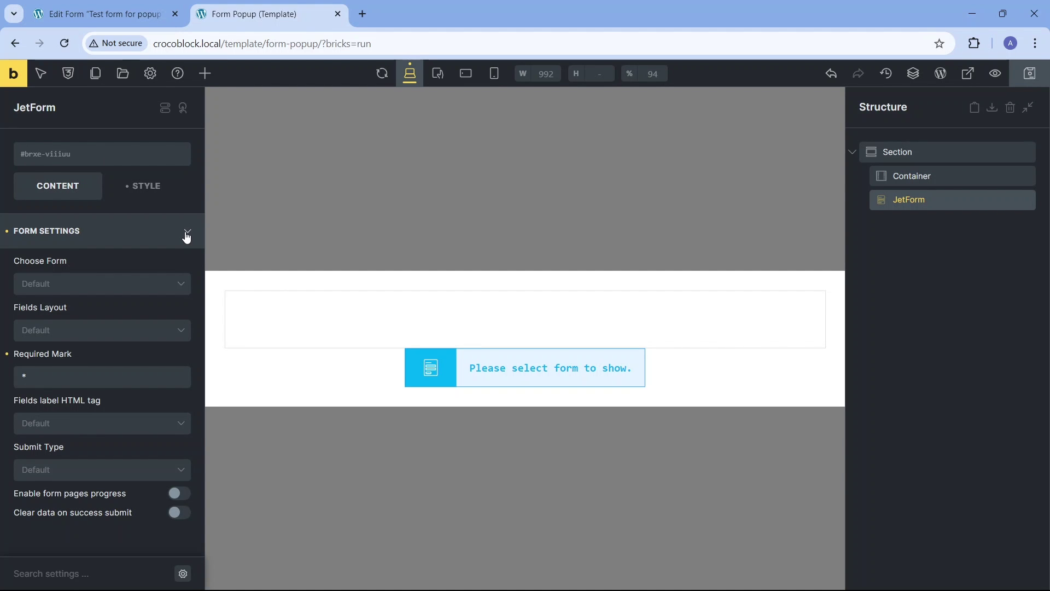
click(182, 284)
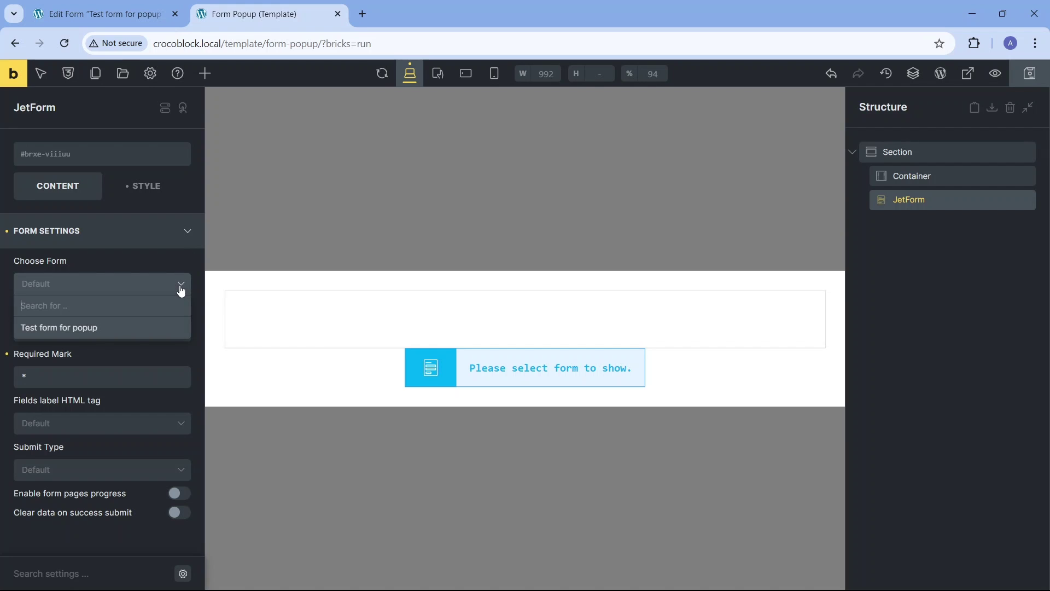
click(95, 328)
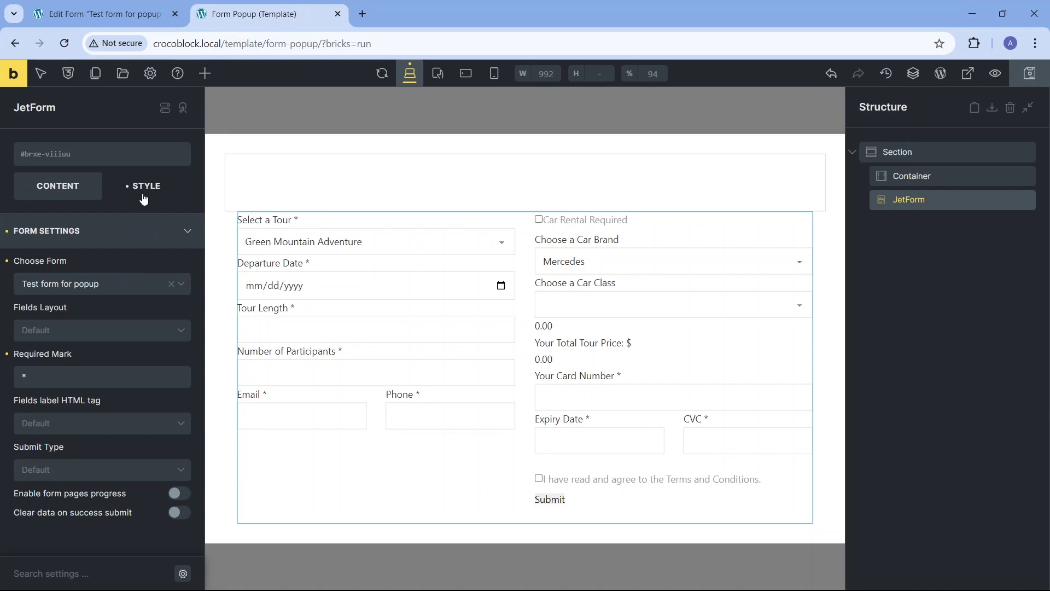
- Add a Heading inside the container above the JetForm and change its text to 'Tour Booking Form'
click(208, 75)
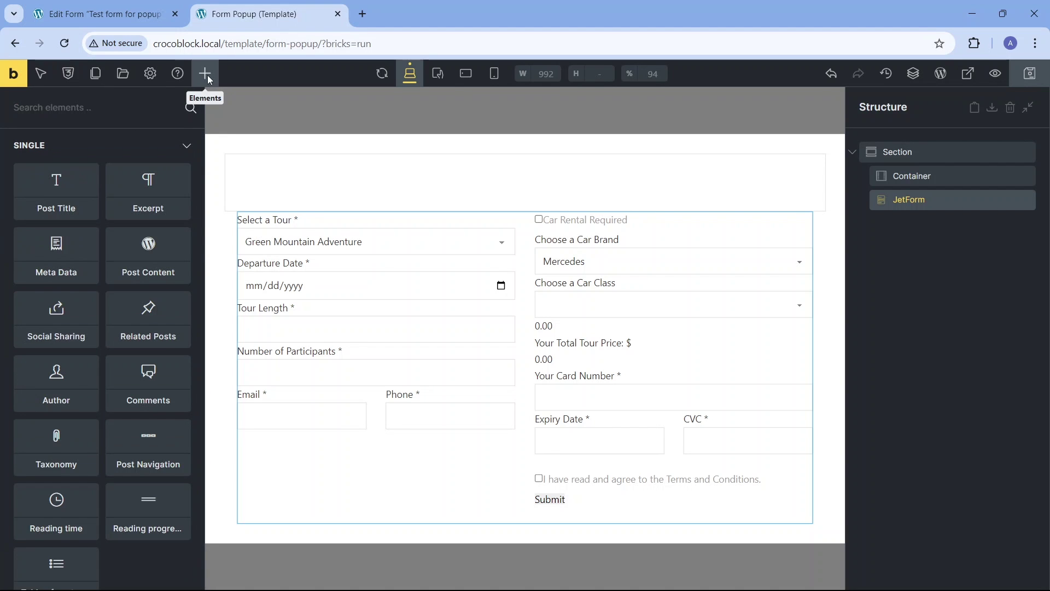
text(head)
drag(90, 158, 361, 188)
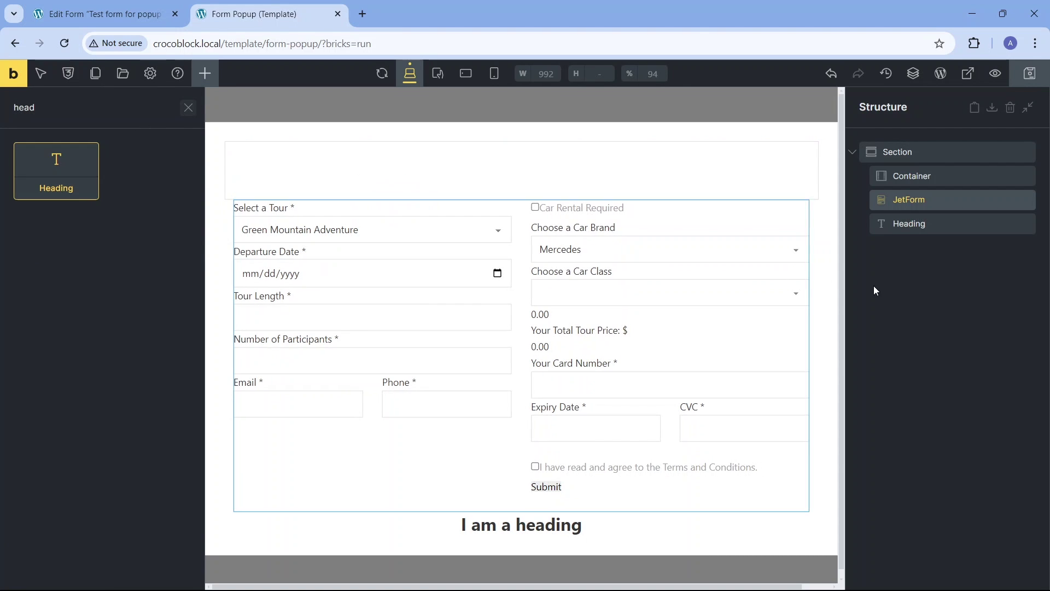
drag(905, 223, 956, 181)
drag(135, 230, 3, 244)
text(Tour )
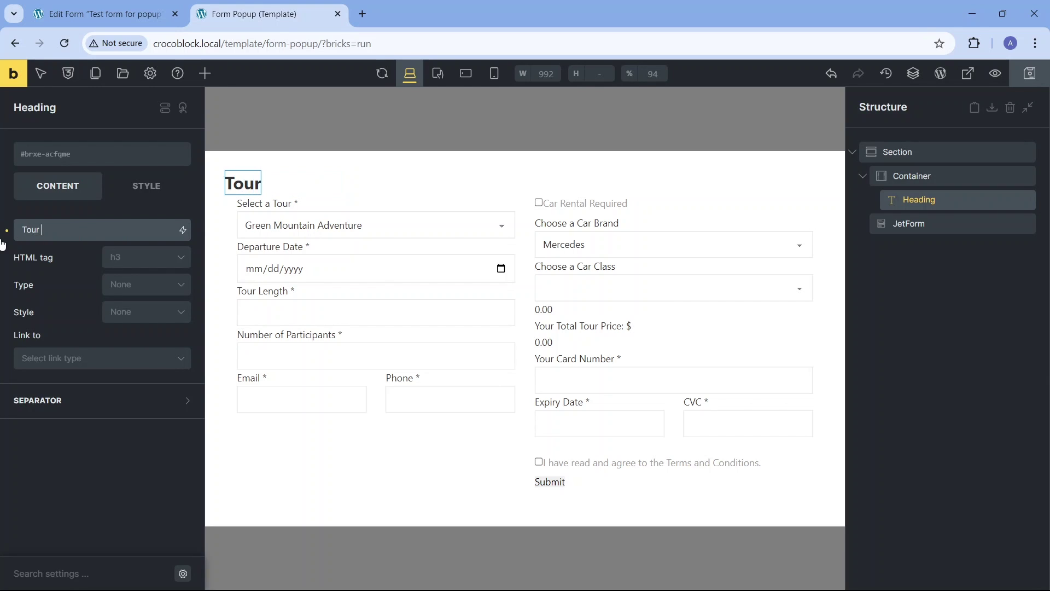
text(Booking )
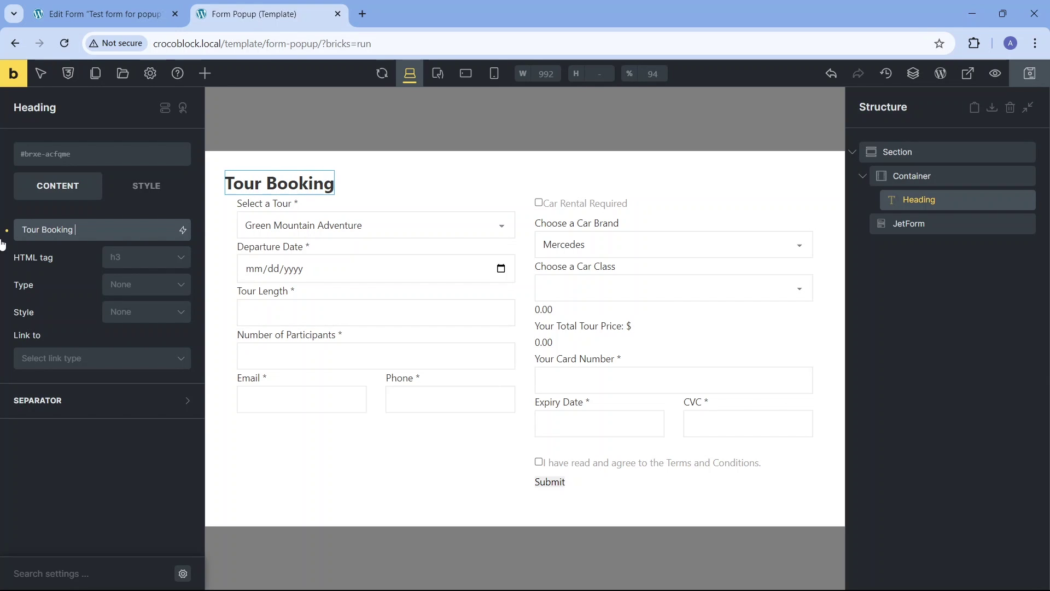
text(Form)
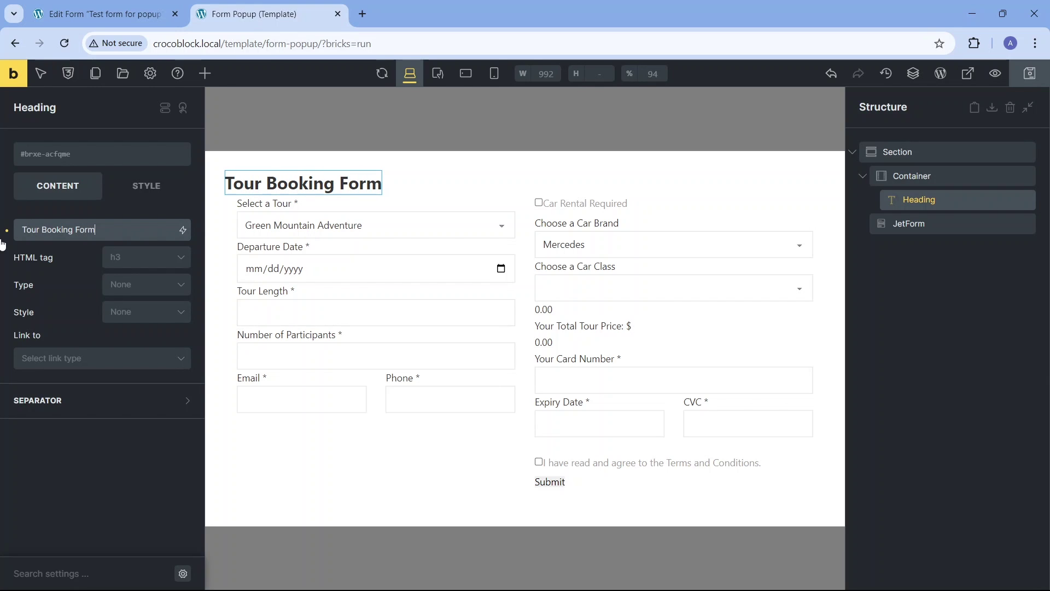
- Set the heading's width to 100% and centre-align its text
click(147, 190)
click(186, 231)
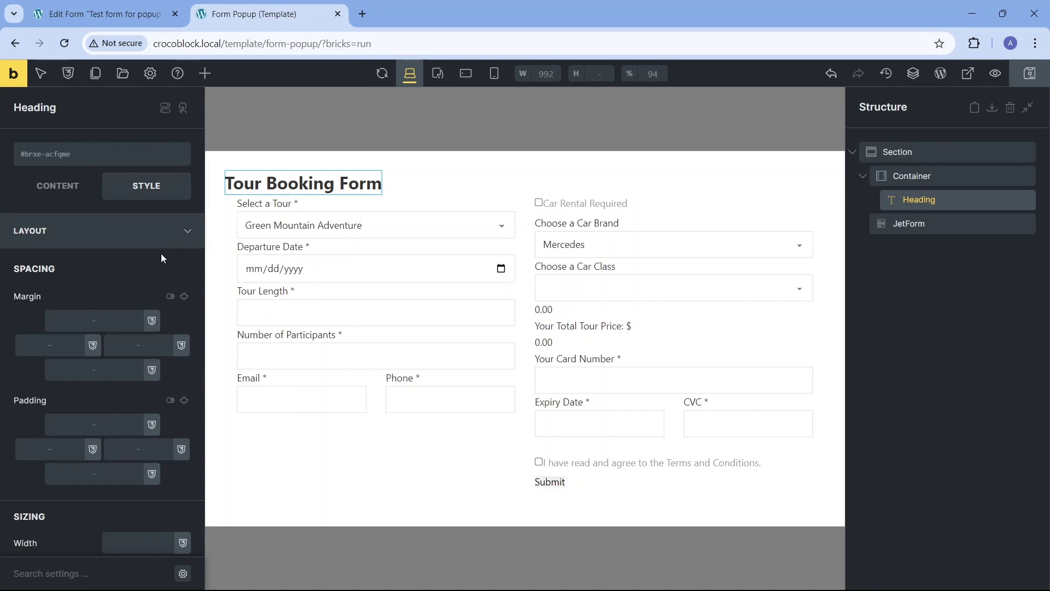
click(147, 541)
text(100%)
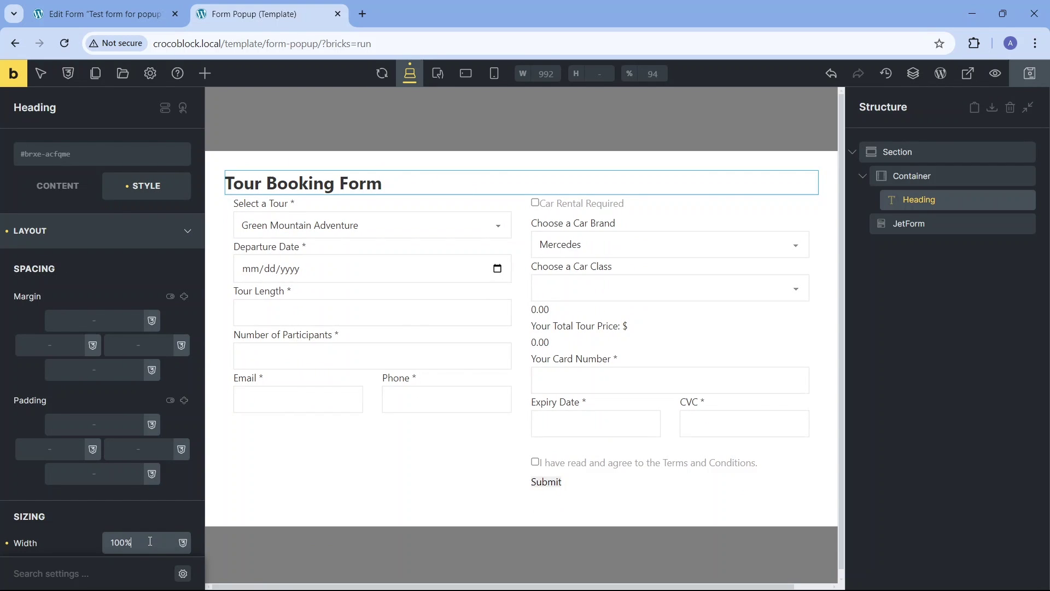
click(185, 232)
click(191, 272)
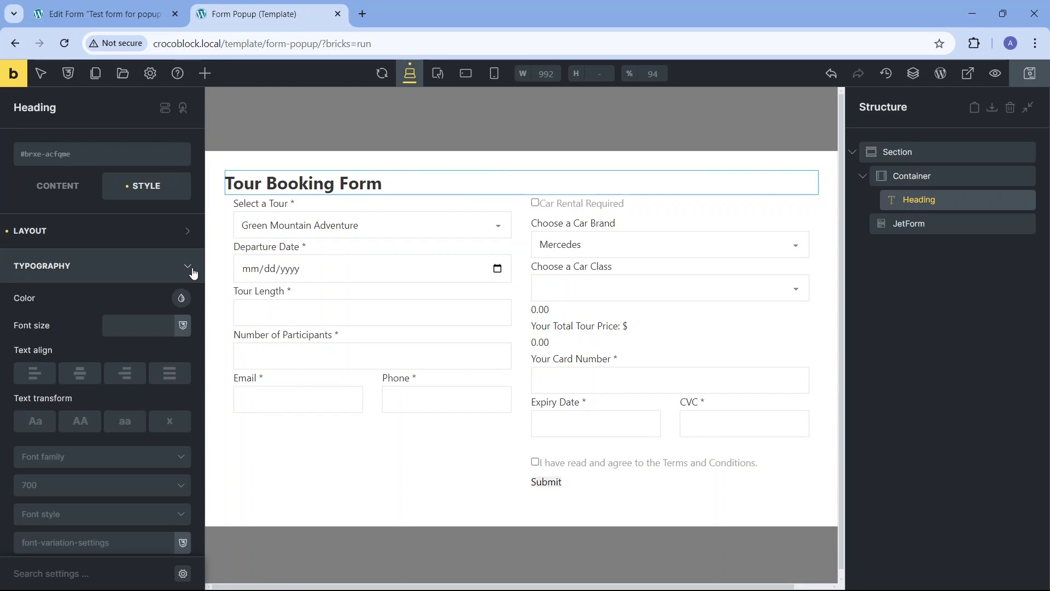
click(80, 373)
click(187, 265)
- Give the heading a blue (#03a9f4) background colour
click(188, 300)
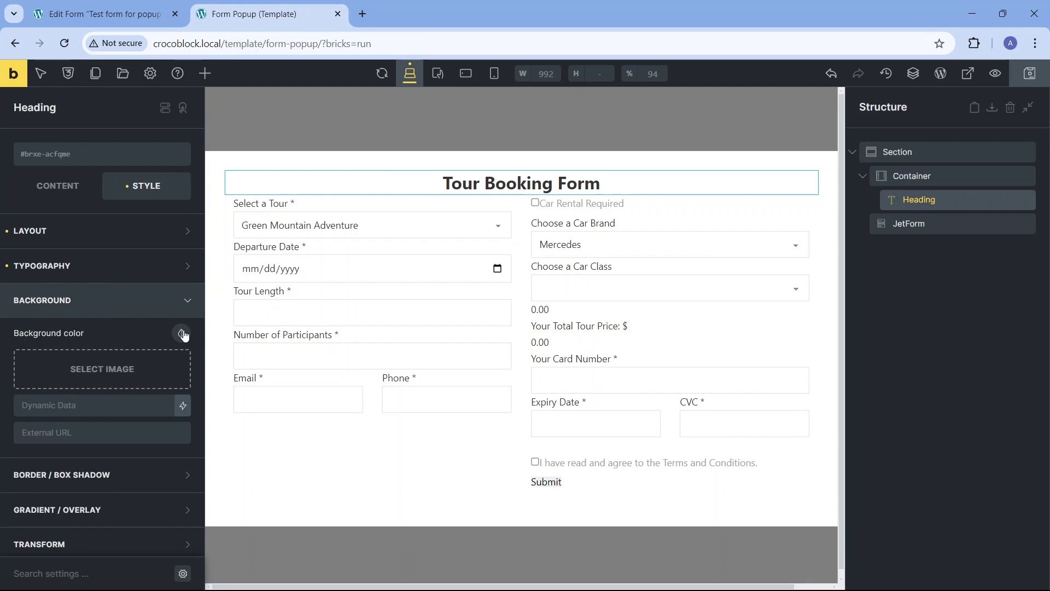
click(182, 334)
click(141, 363)
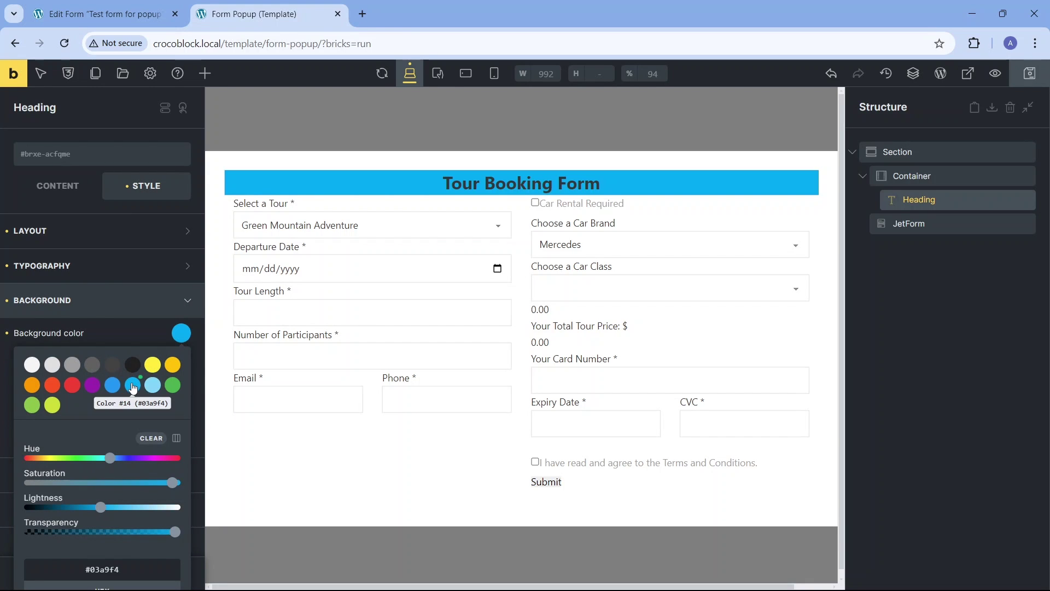
click(186, 301)
- Round the heading's top-left and top-right corners with a border radius of 8
click(185, 334)
click(178, 366)
scroll(157, 376, down, 2)
click(73, 519)
text(8)
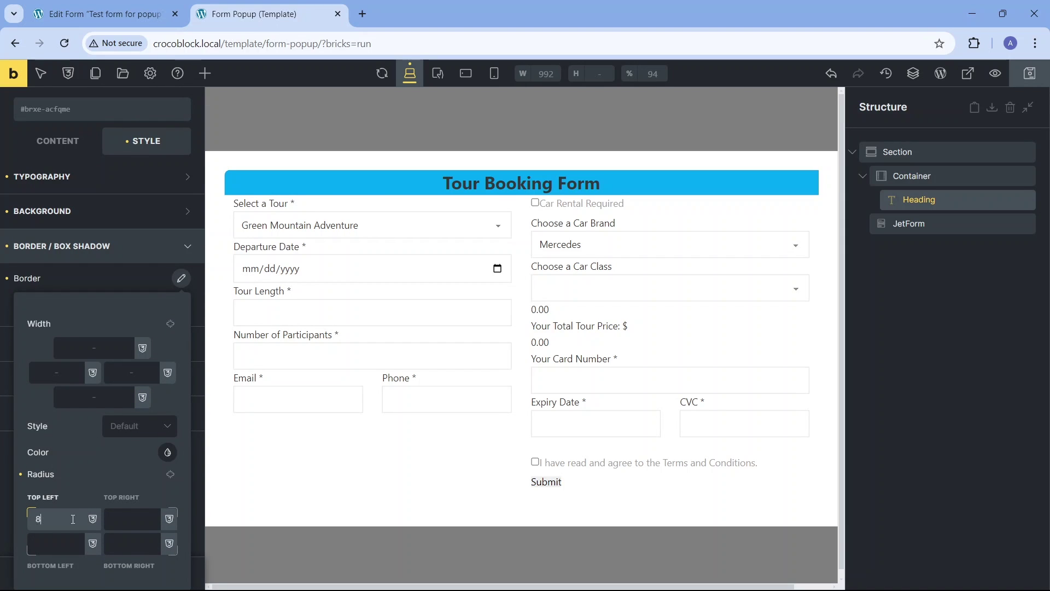
key(Tab)
text(8)
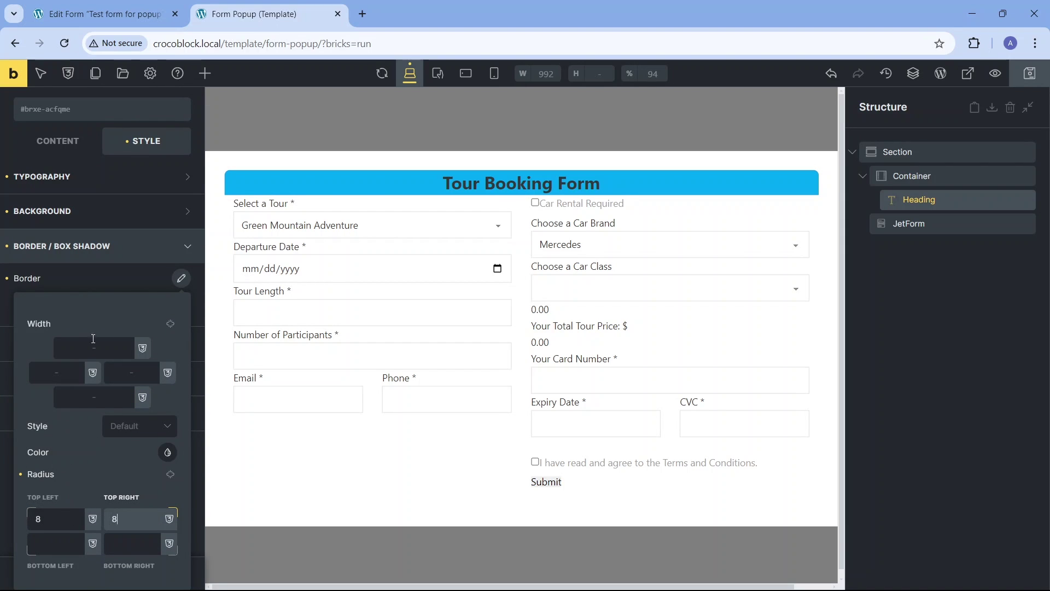
- In the popup template settings, set the backdrop to semi-transparent black rgba(0, 0, 0, 0.46)
click(181, 279)
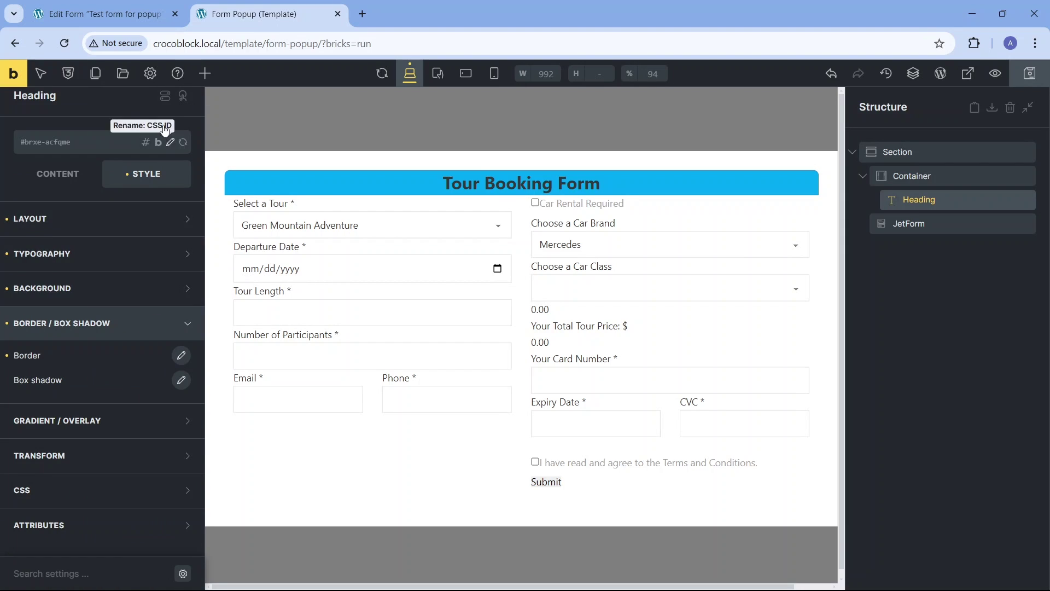
click(152, 76)
click(122, 216)
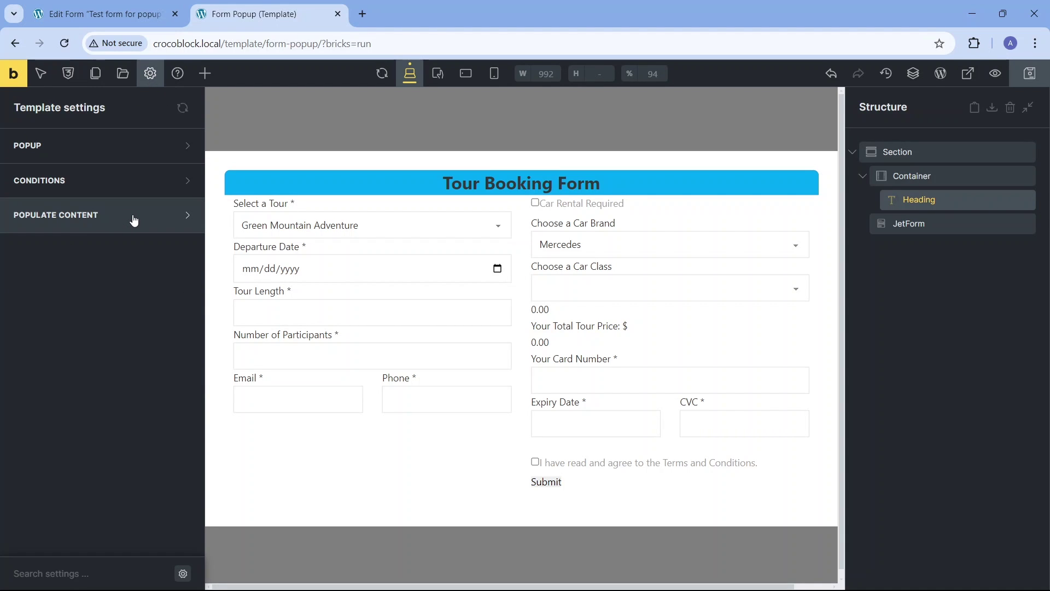
click(139, 151)
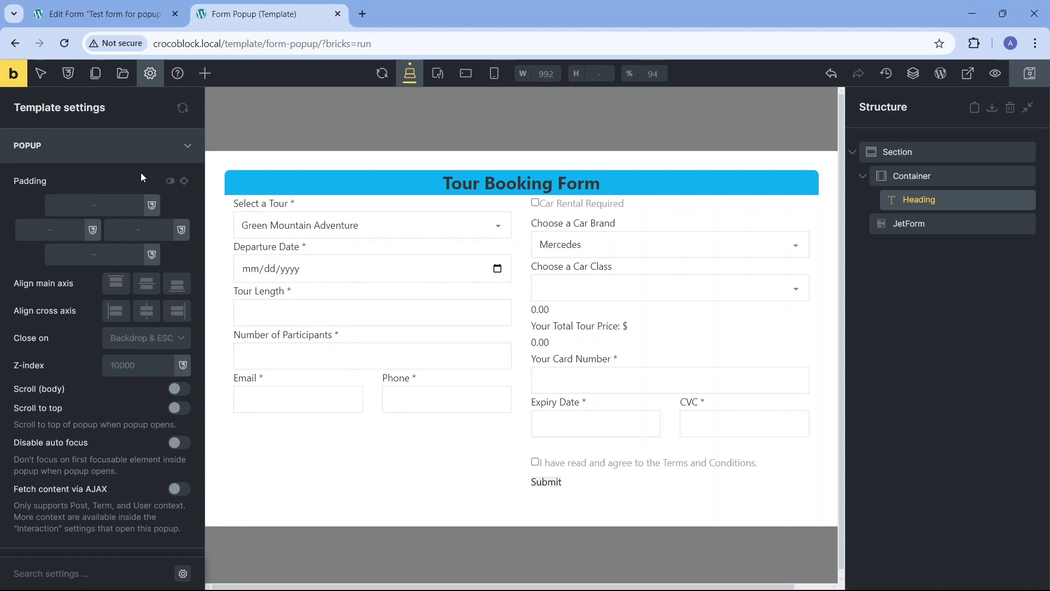
scroll(145, 273, down, 6)
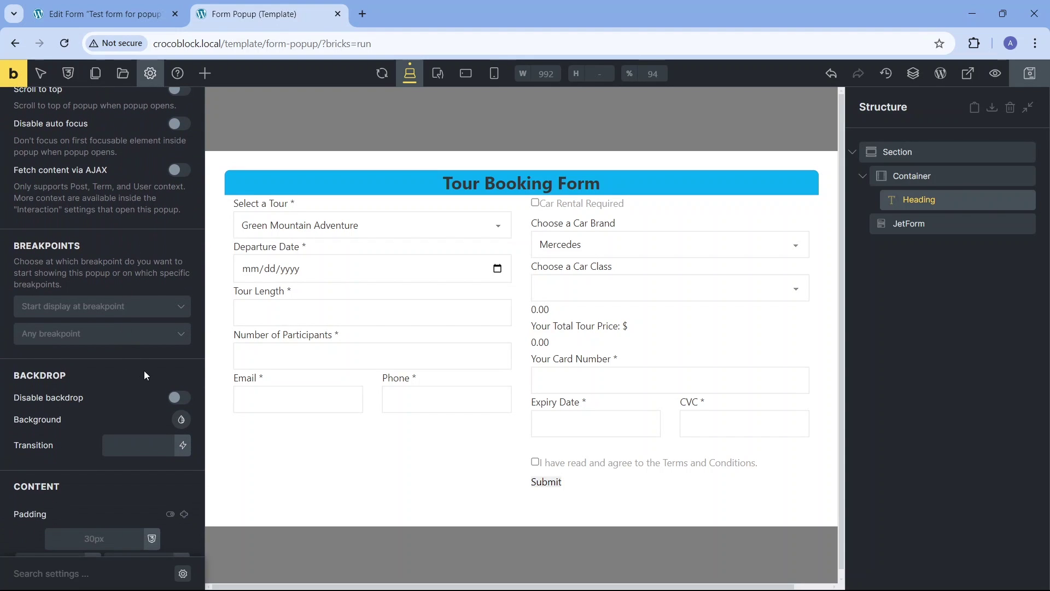
click(182, 420)
click(167, 465)
scroll(164, 465, down, 2)
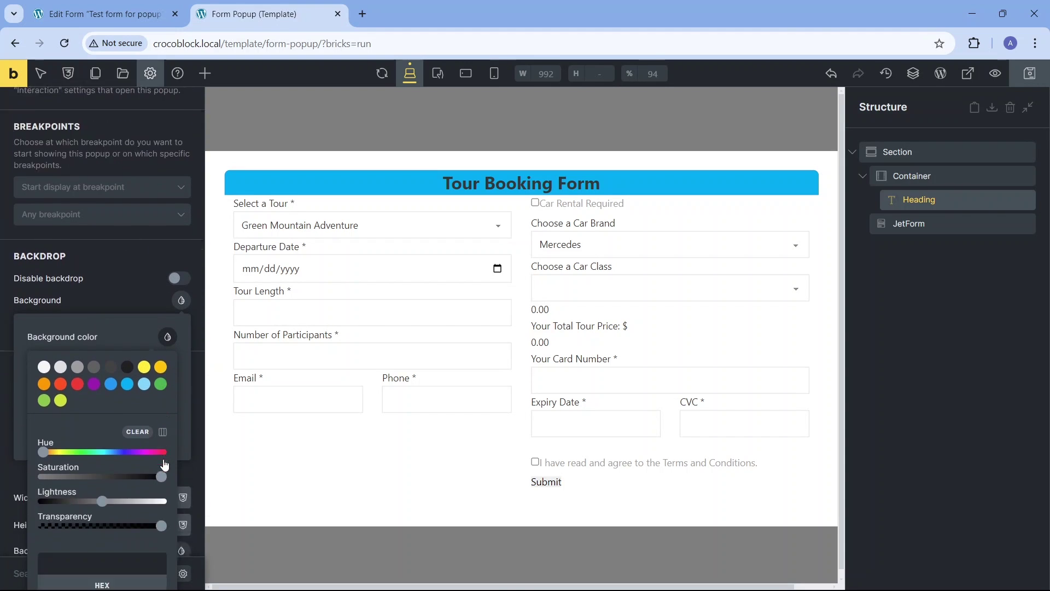
scroll(164, 465, down, 2)
drag(161, 418, 99, 422)
click(168, 227)
click(179, 200)
- Make the popup's content background fully transparent
click(181, 442)
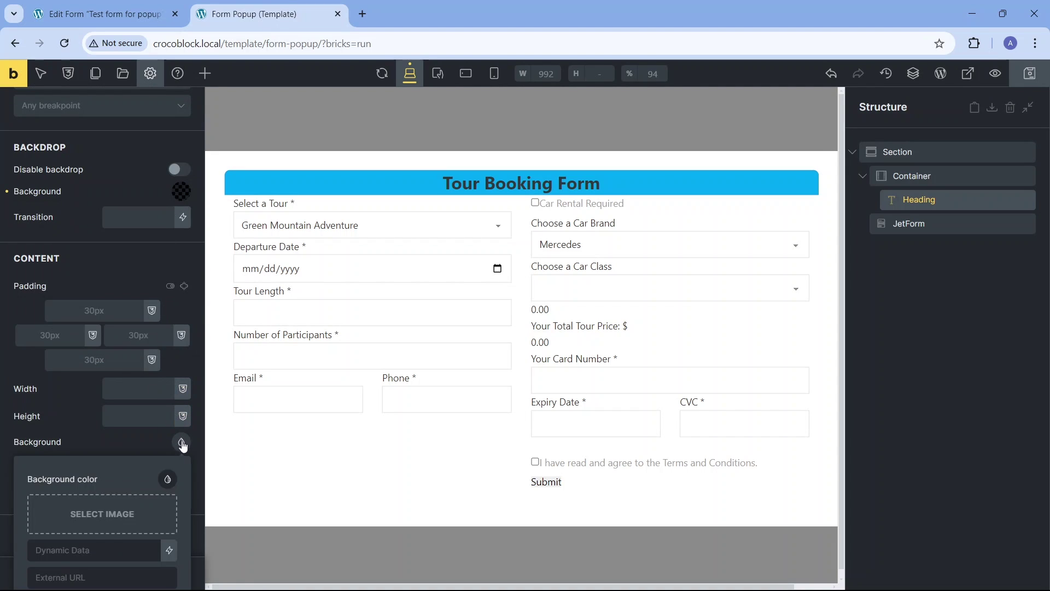
click(168, 479)
scroll(163, 470, down, 4)
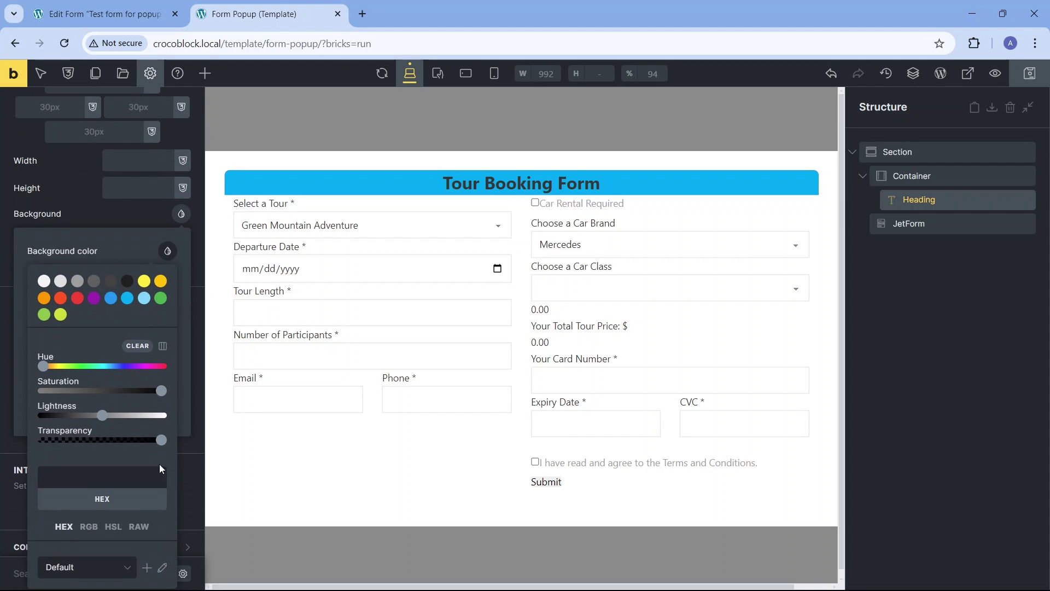
drag(160, 440, 33, 450)
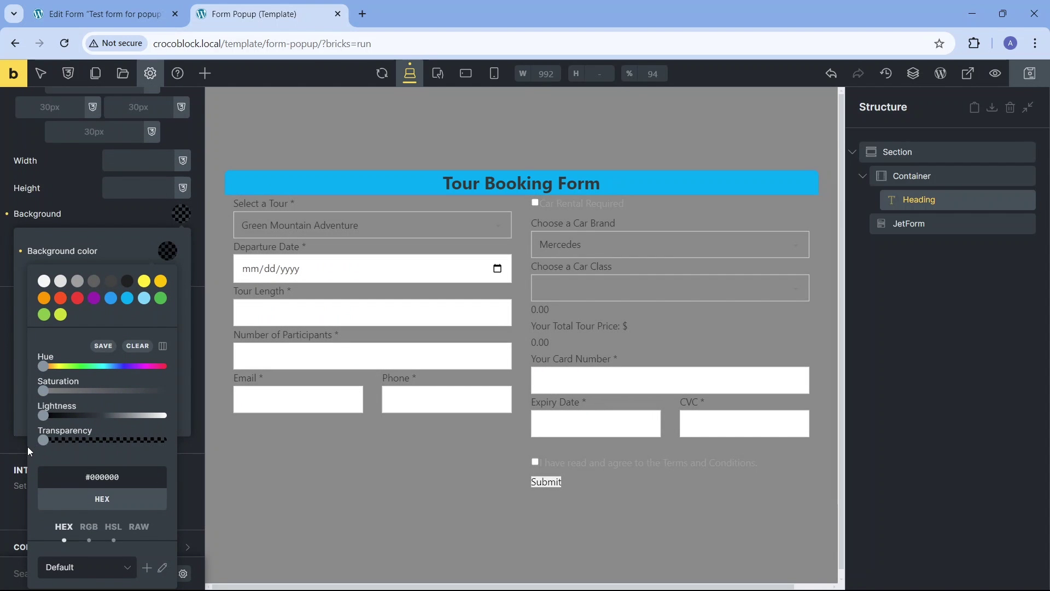
click(181, 214)
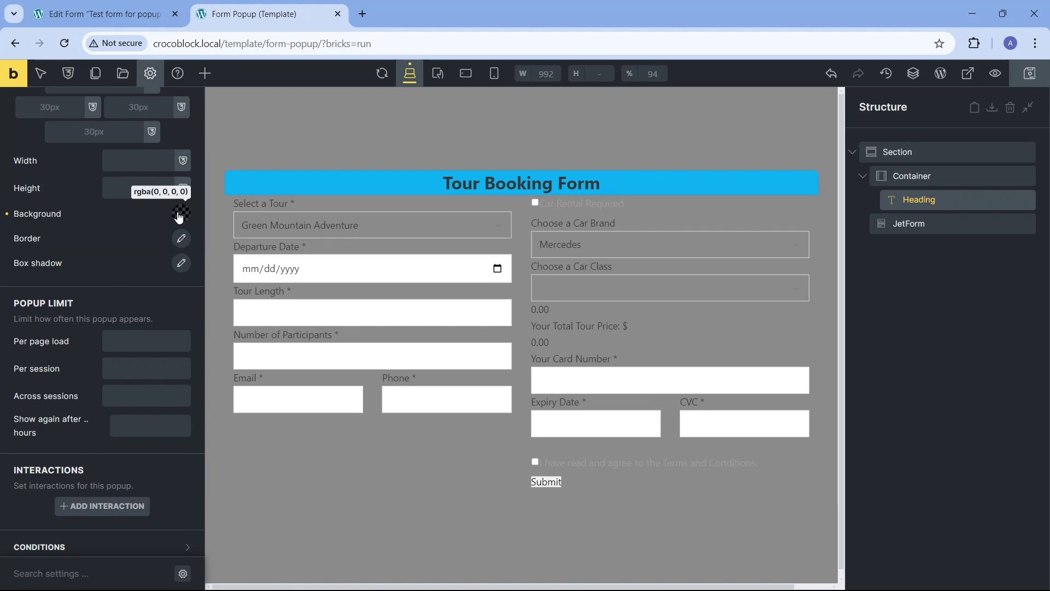
- Add a popup interaction: trigger Content loaded, delay 2, action Show element
scroll(104, 274, down, 1)
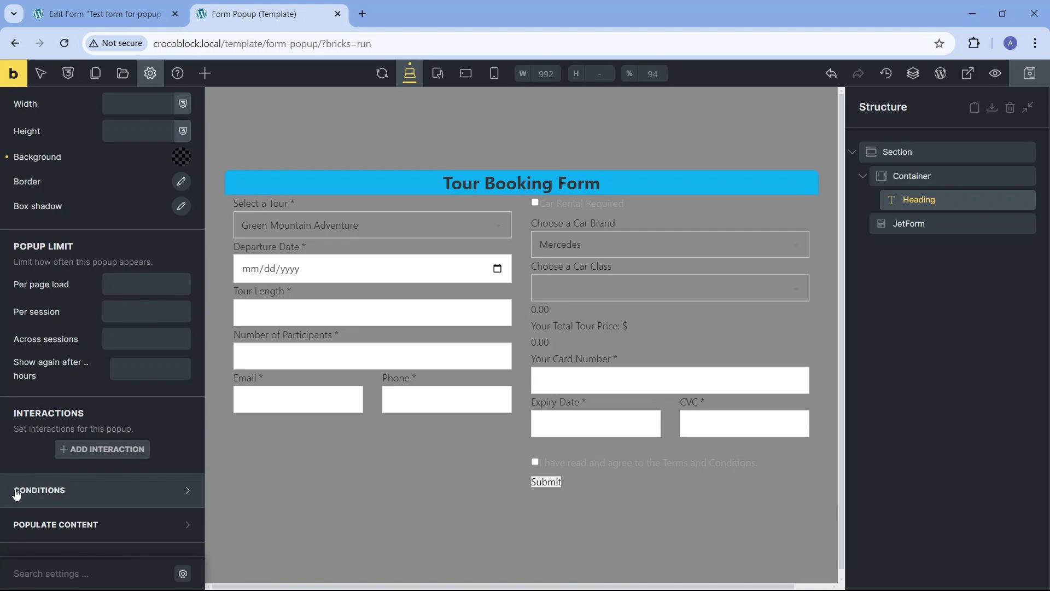
click(85, 450)
scroll(8, 490, down, 1)
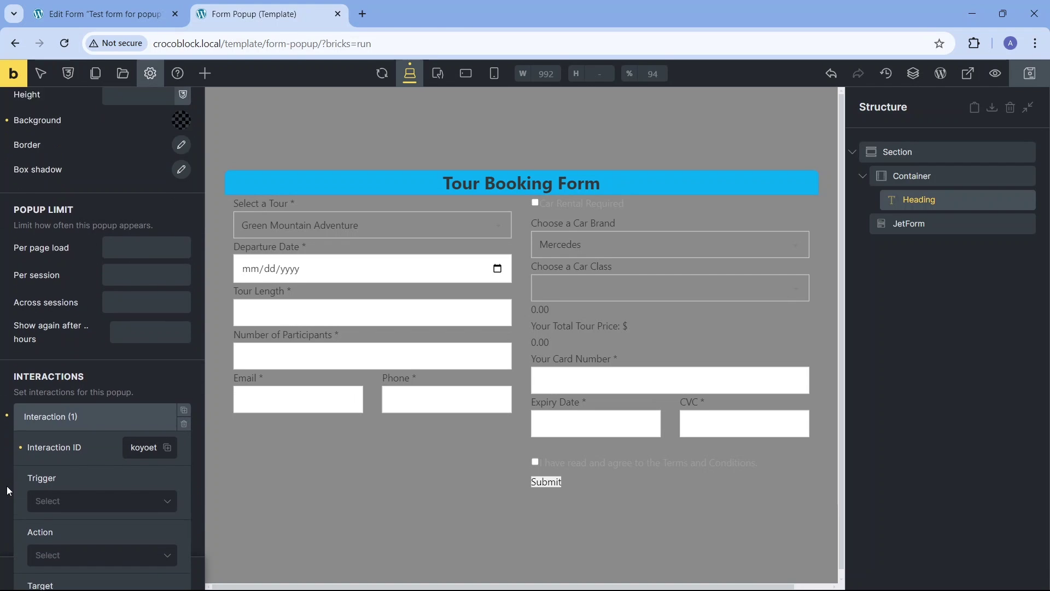
scroll(8, 491, down, 3)
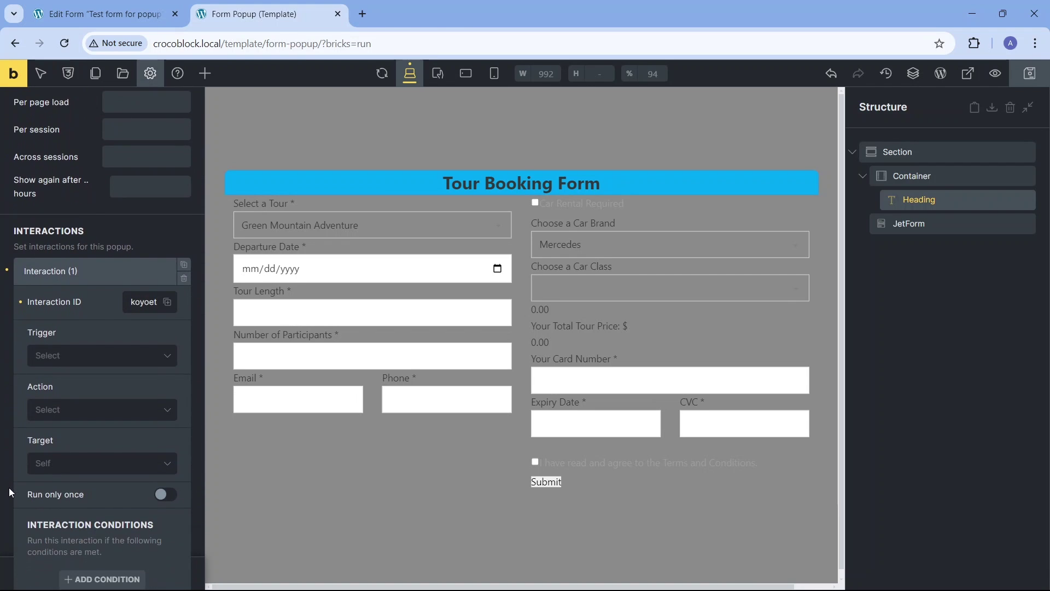
click(167, 359)
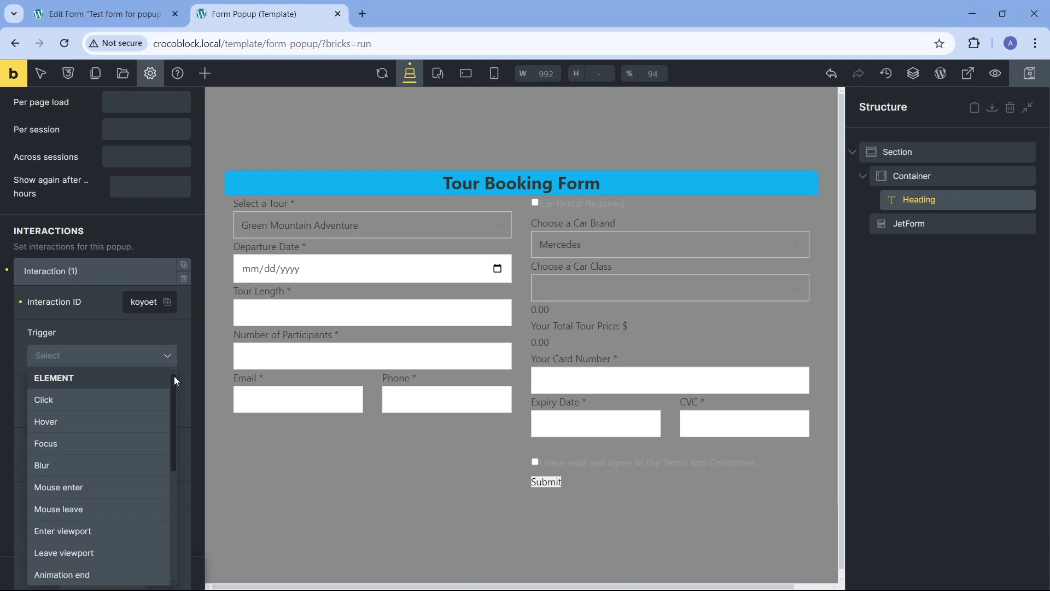
scroll(173, 402, down, 1)
drag(172, 402, 167, 501)
click(85, 510)
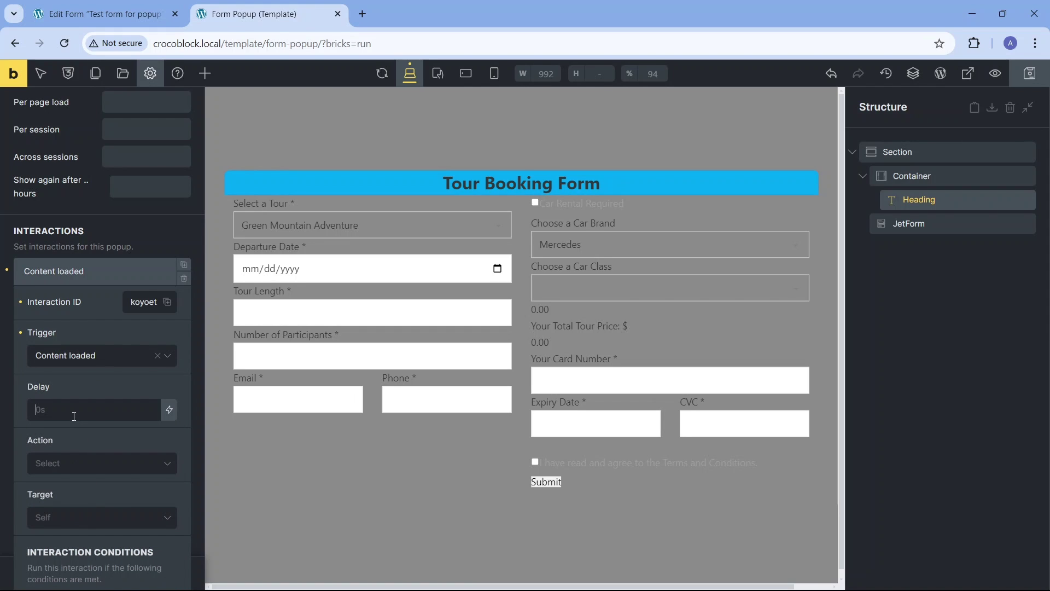
text(2)
click(166, 470)
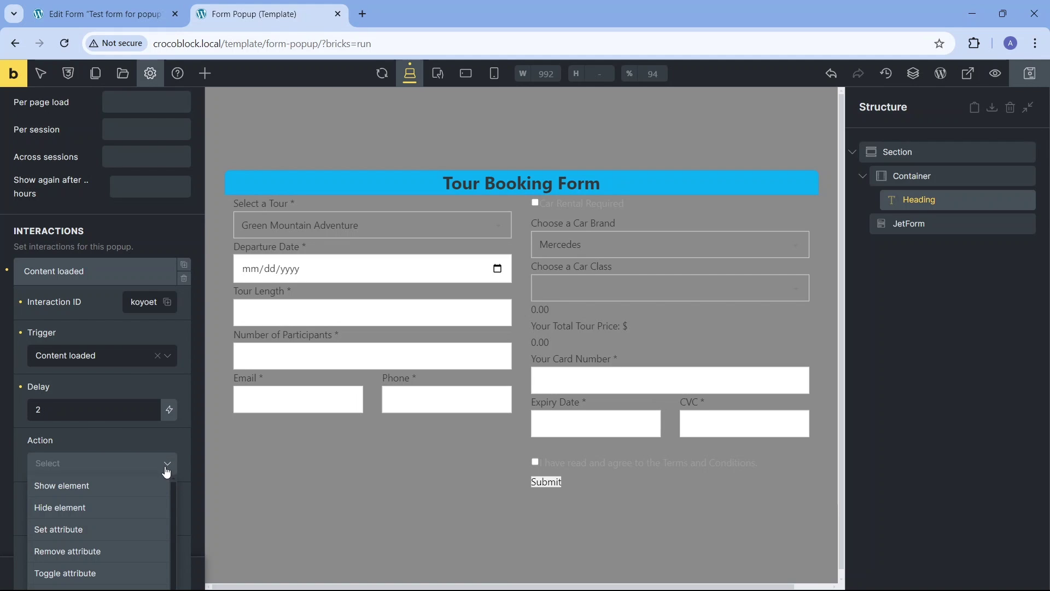
click(137, 489)
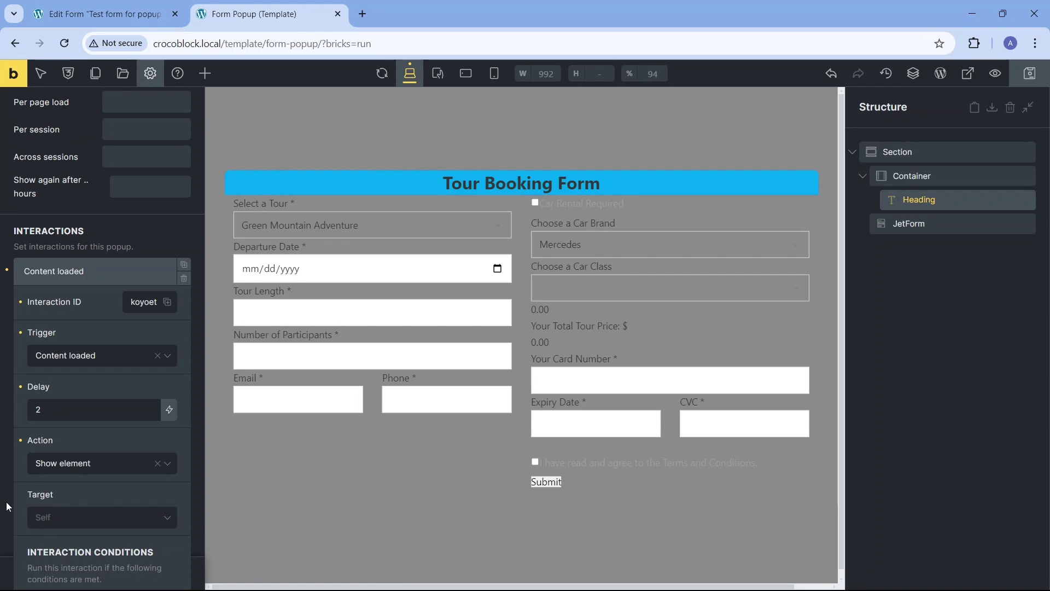
- Add a display condition so the popup applies to the Entire website
scroll(8, 502, down, 4)
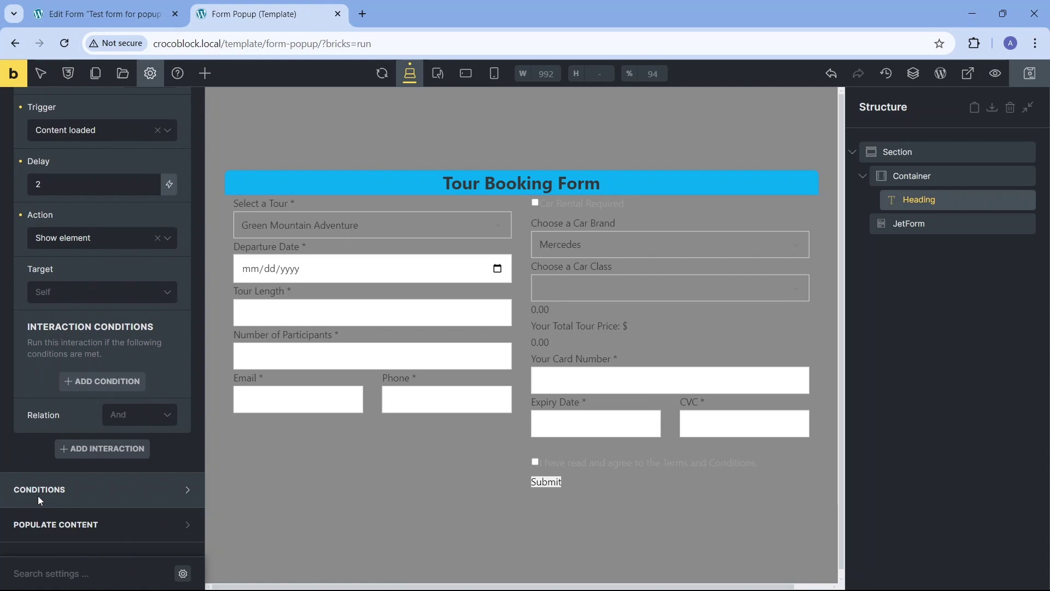
click(40, 500)
click(102, 250)
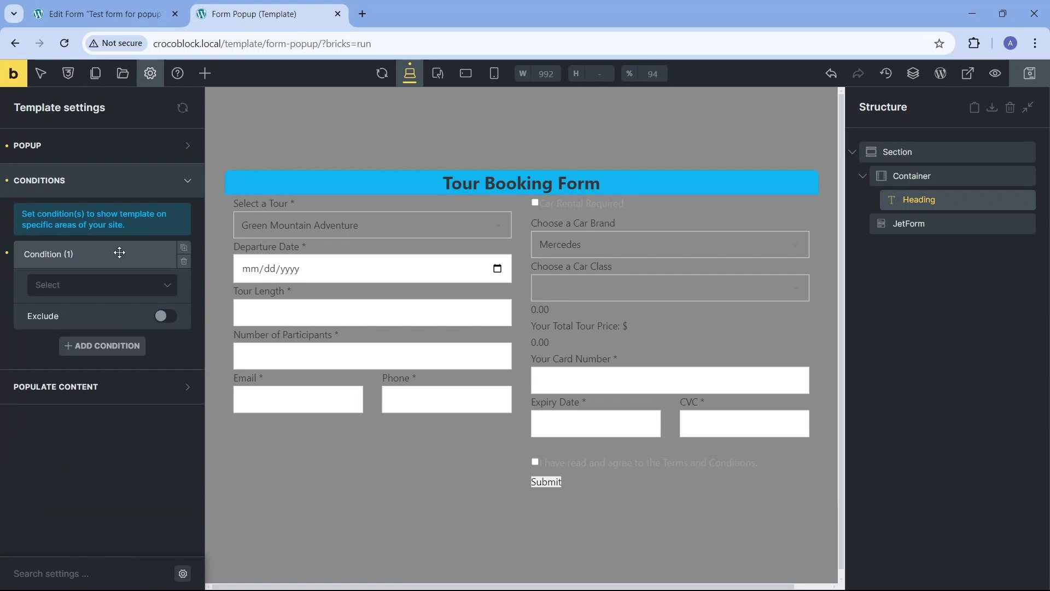
click(142, 287)
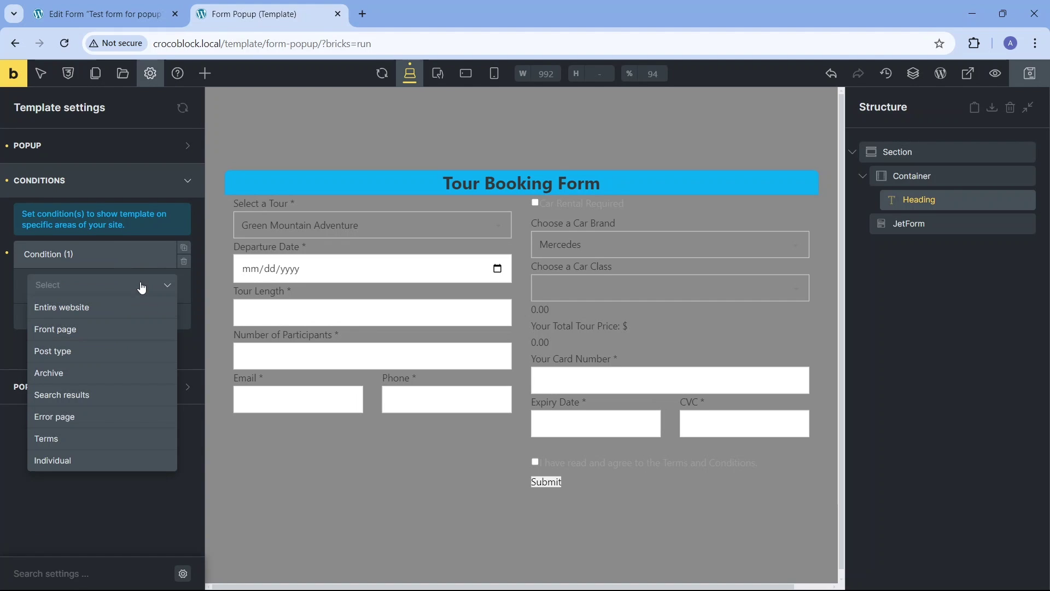
click(85, 308)
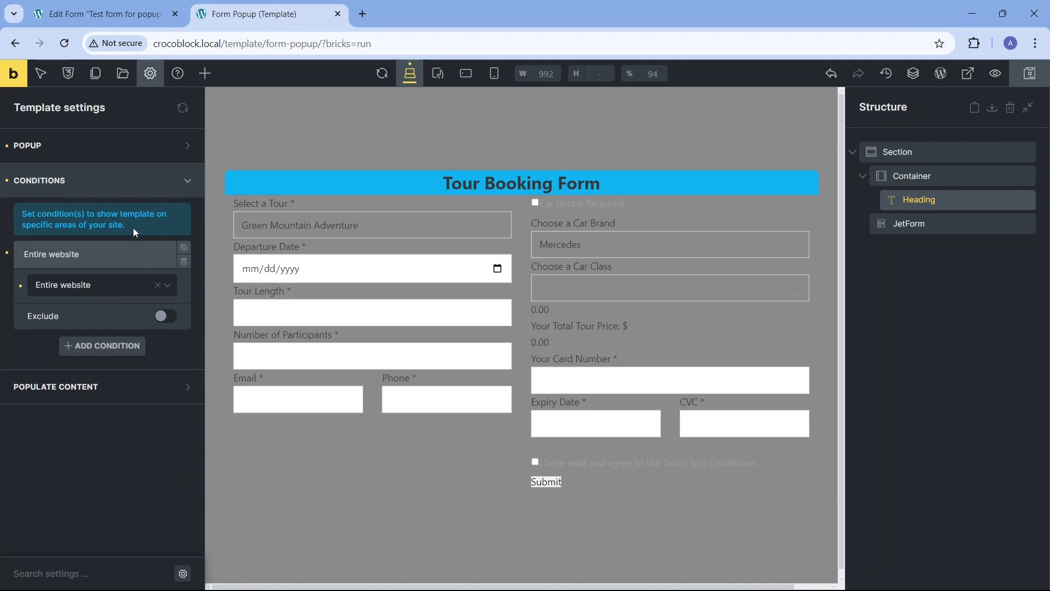
click(185, 184)
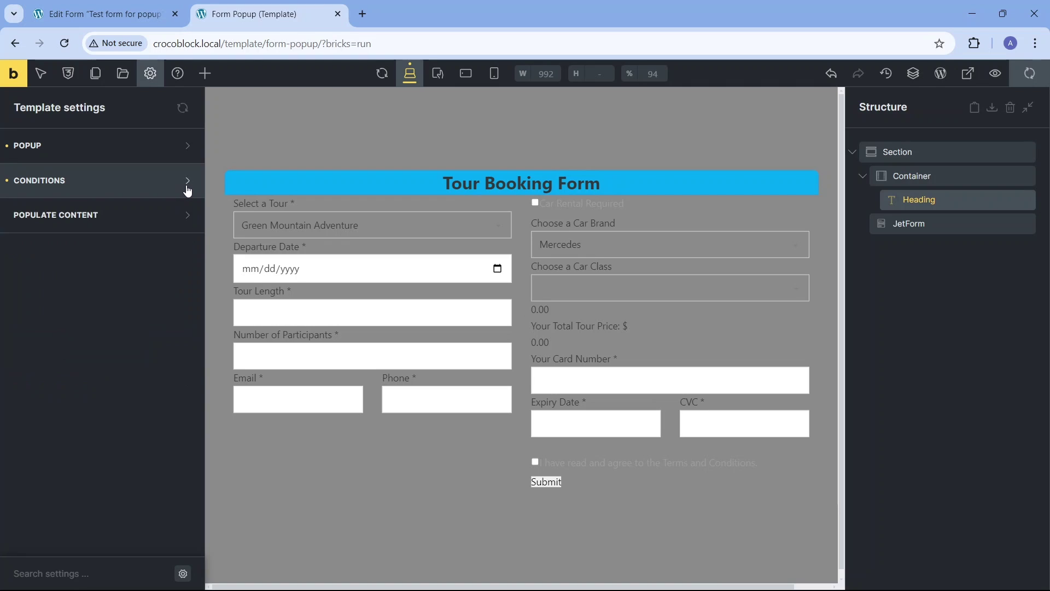
- Select the Section and set its layout width to 900
click(878, 149)
click(188, 232)
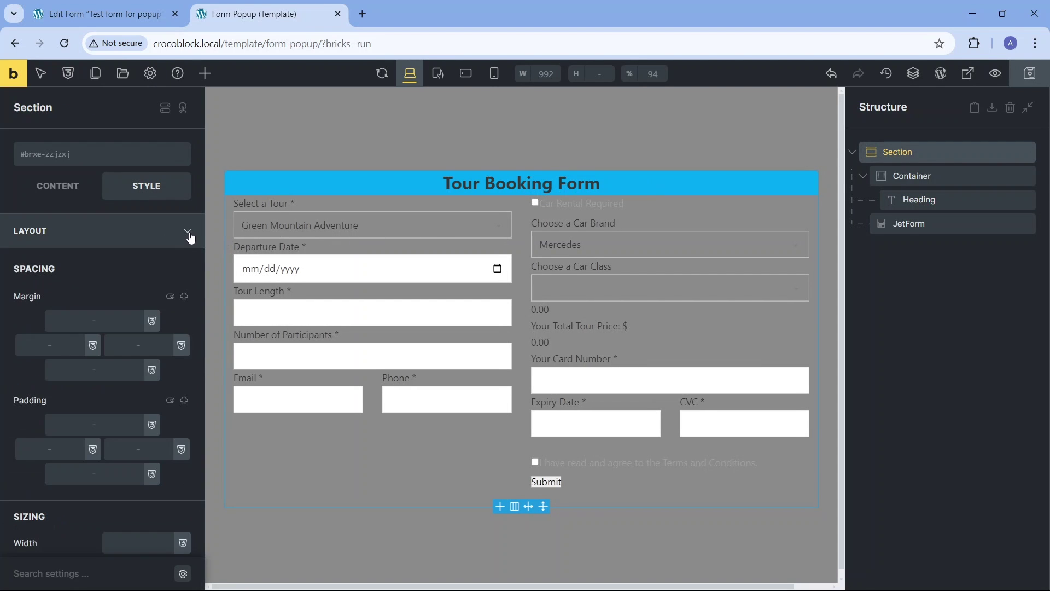
scroll(112, 396, down, 3)
click(114, 409)
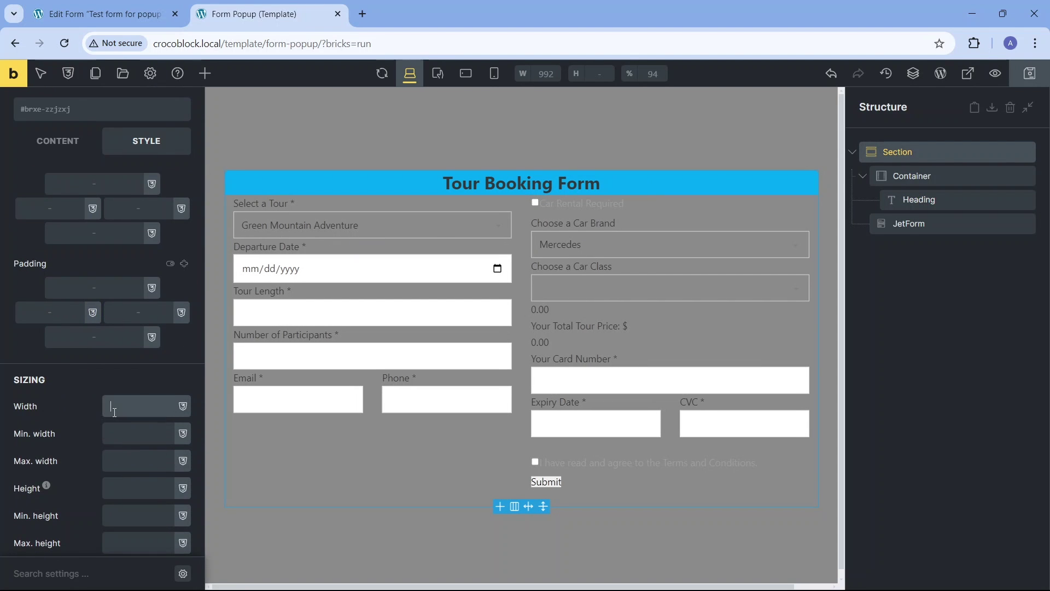
text(900)
scroll(133, 365, up, 3)
click(189, 233)
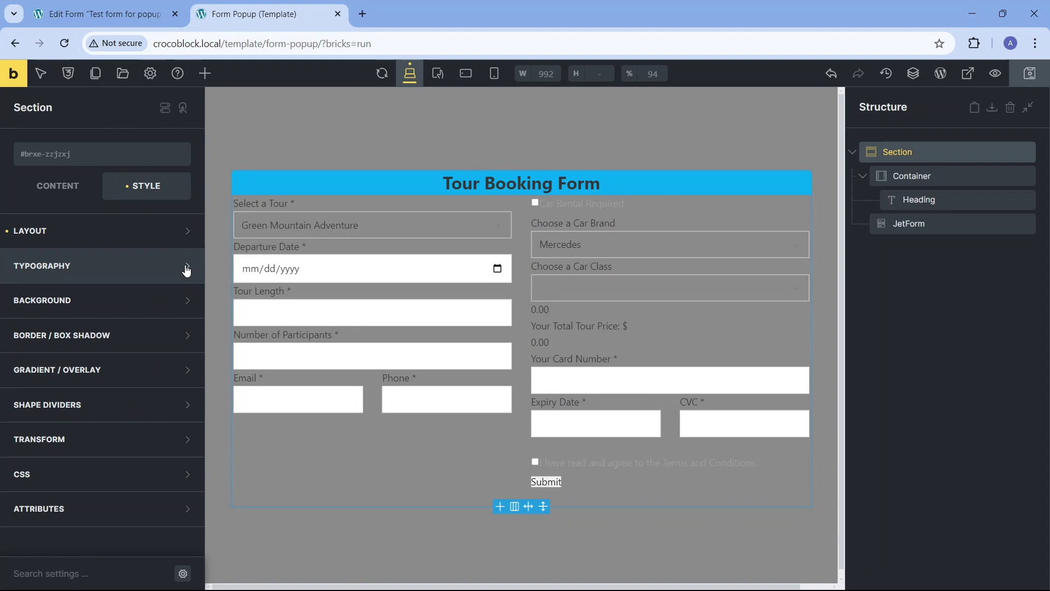
- Give the section a dark grey #424242 background colour
click(190, 302)
click(184, 334)
click(127, 362)
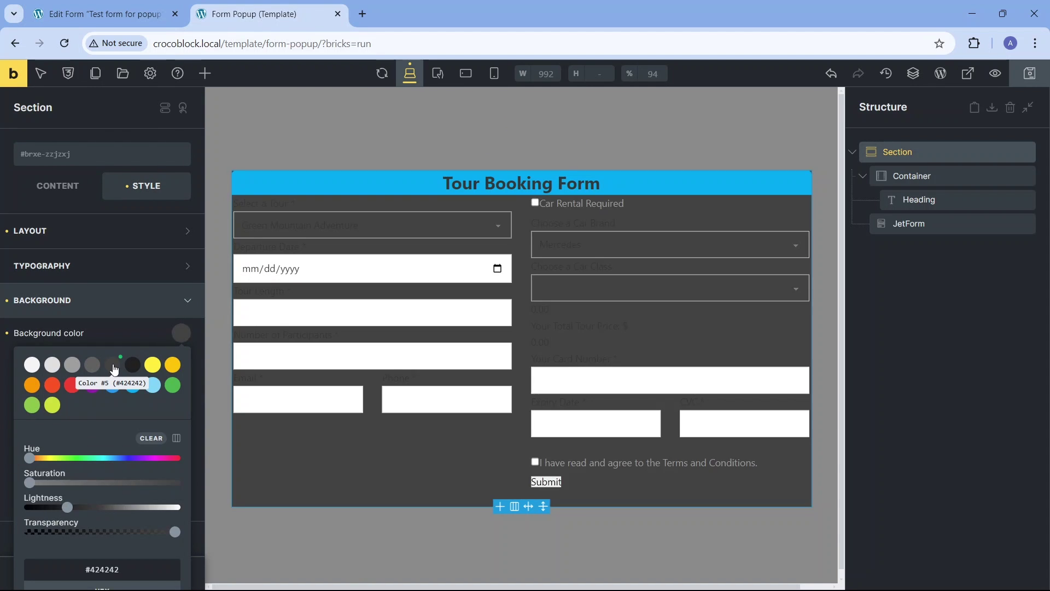
click(184, 302)
- Round all four section corners with a linked border radius of 8
click(184, 335)
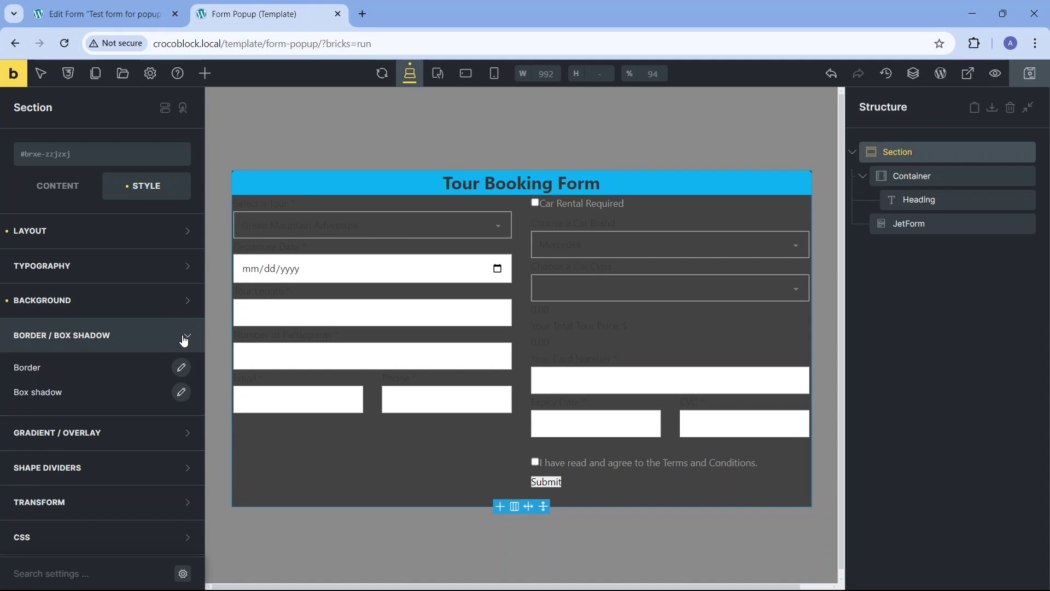
click(182, 368)
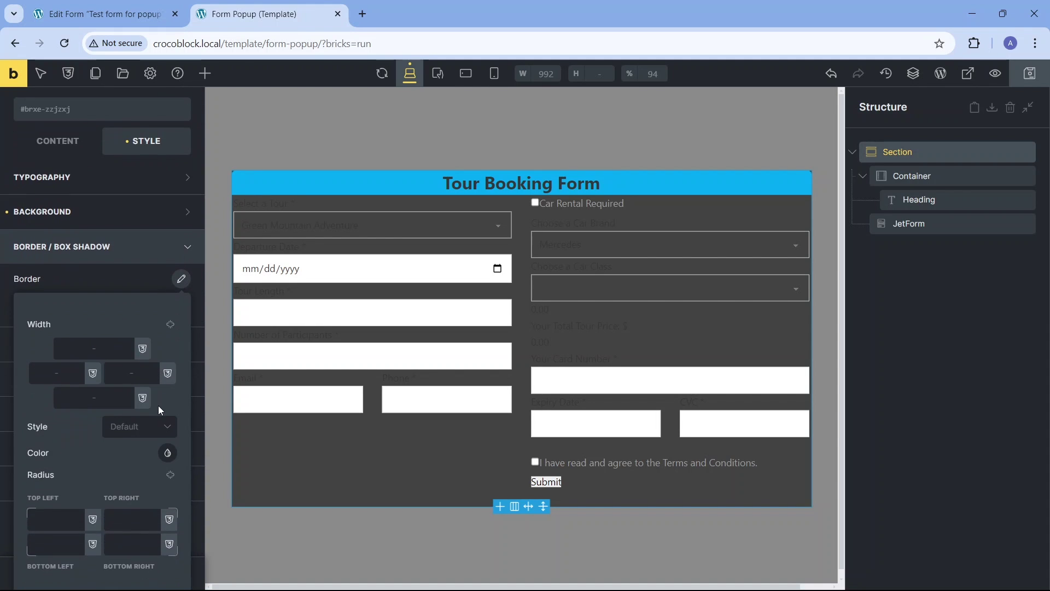
click(170, 476)
click(75, 520)
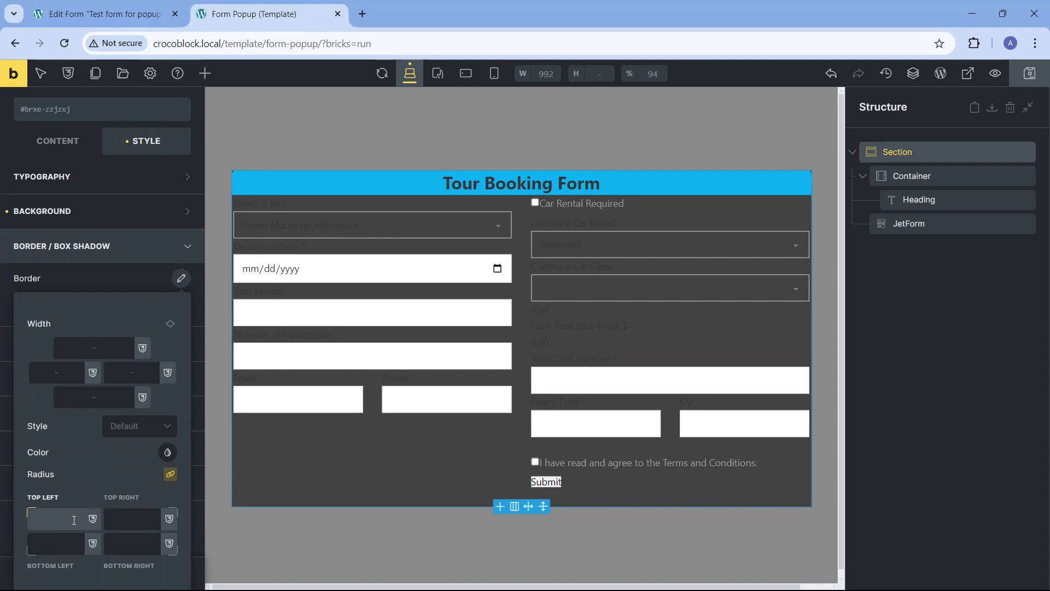
text(8)
click(183, 280)
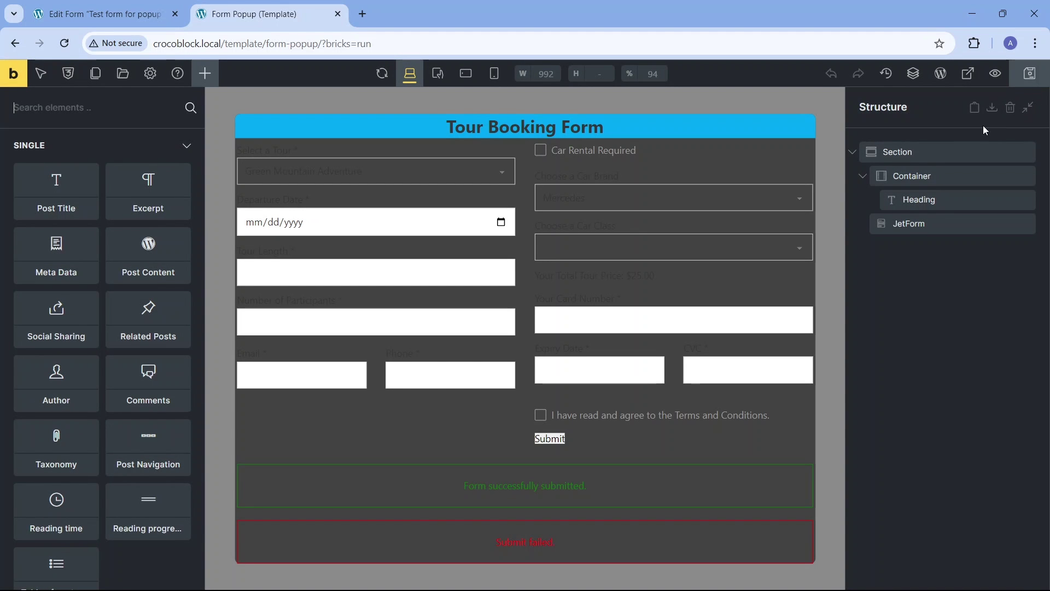
- Style the JetForm element with width 100% and linked padding of 16
click(946, 223)
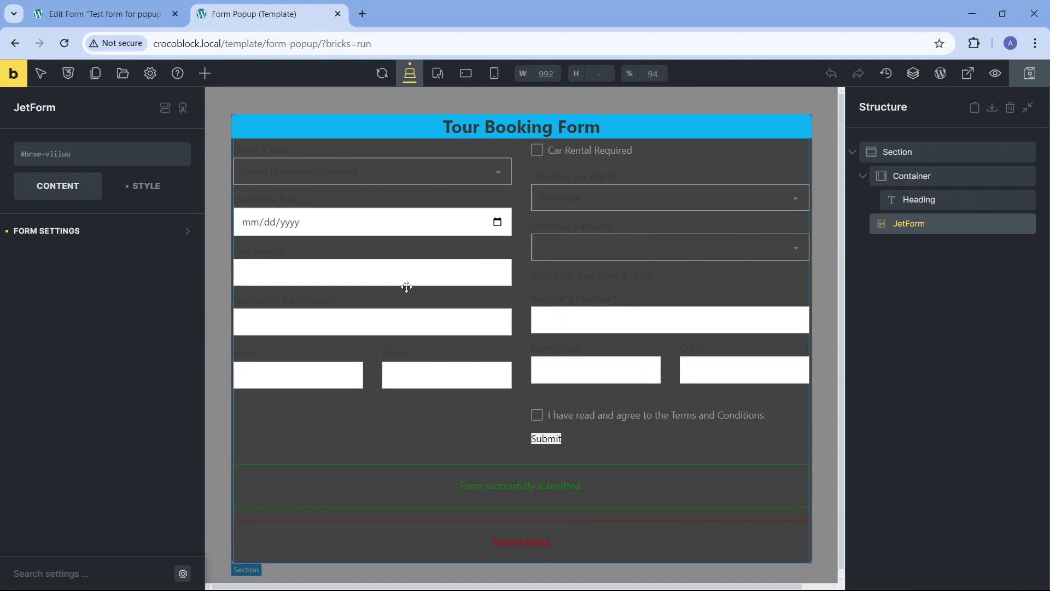
click(154, 195)
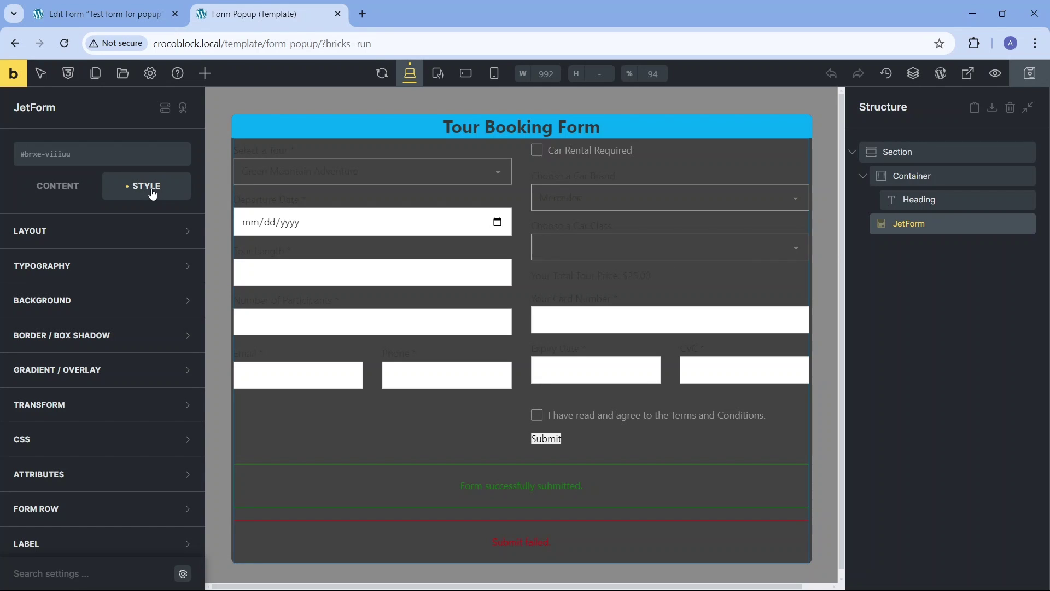
click(170, 233)
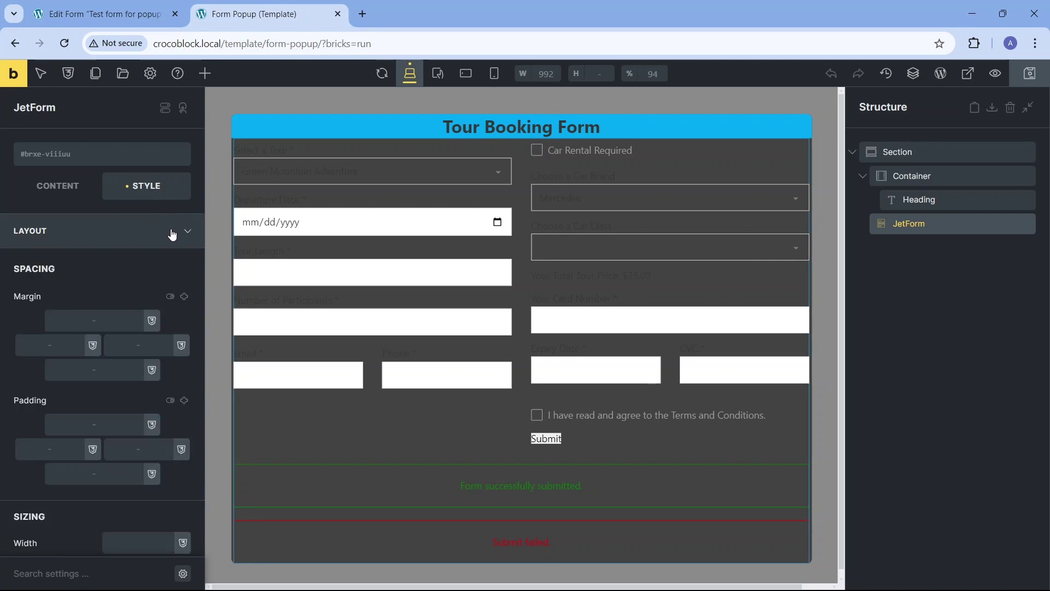
scroll(162, 299, down, 4)
click(163, 316)
text(100%)
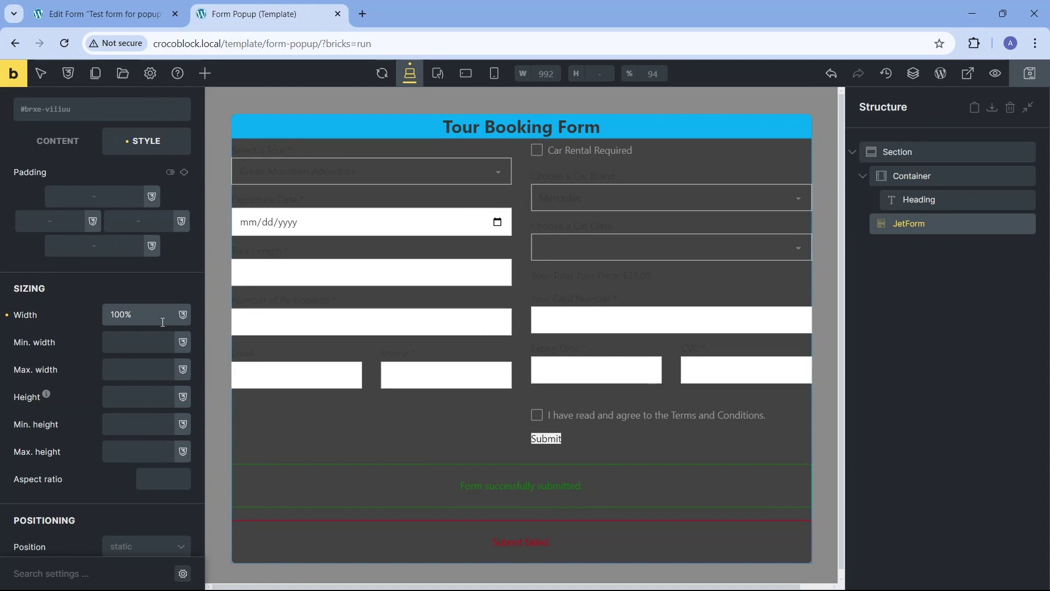
click(185, 173)
click(117, 196)
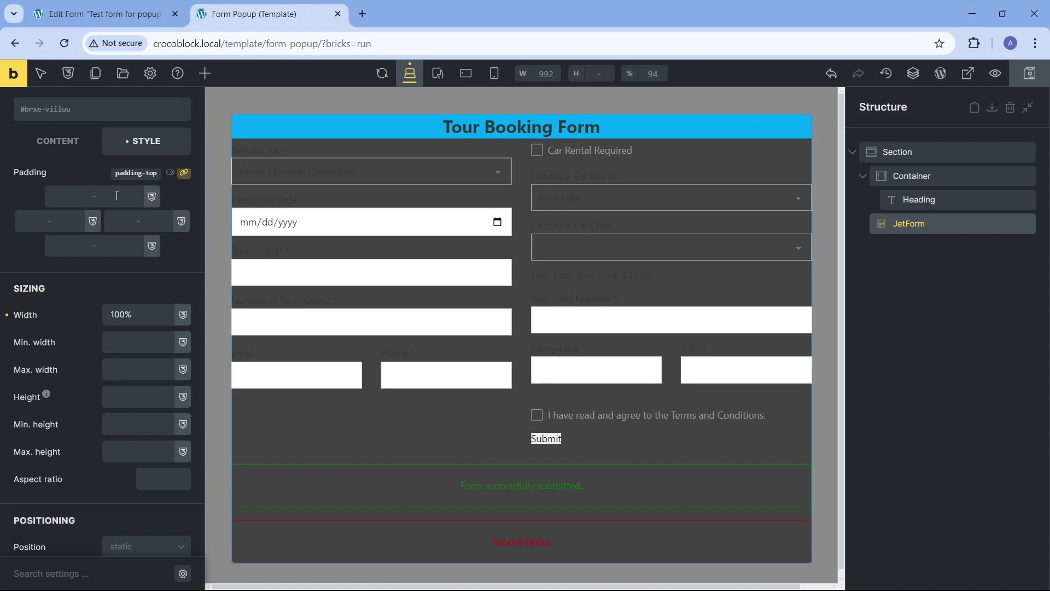
text(16)
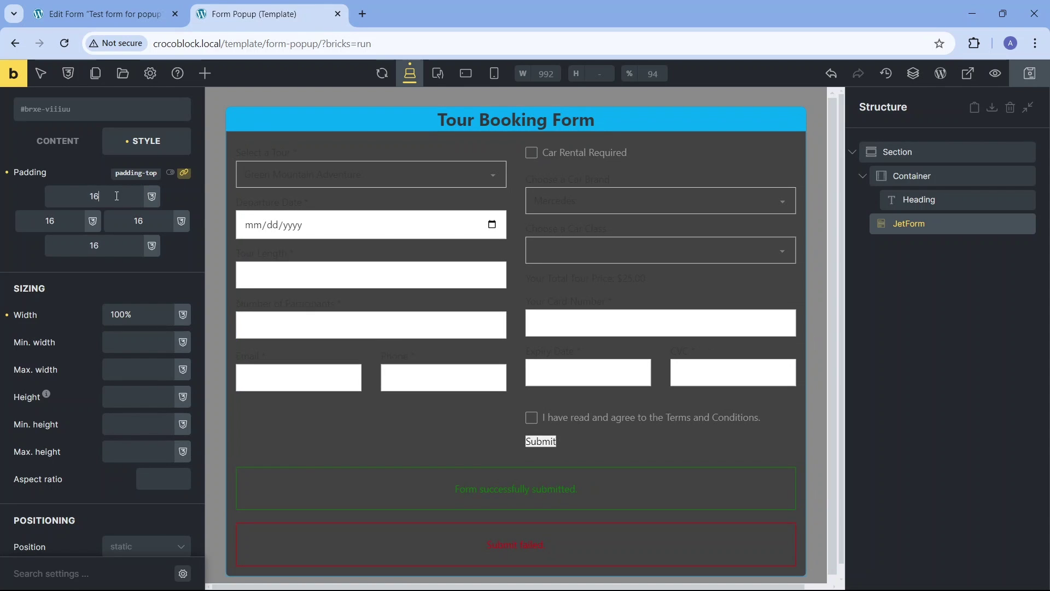
scroll(117, 195, up, 3)
- Set the JetForm typography colour to the light grey #e0e0e0 swatch
click(185, 189)
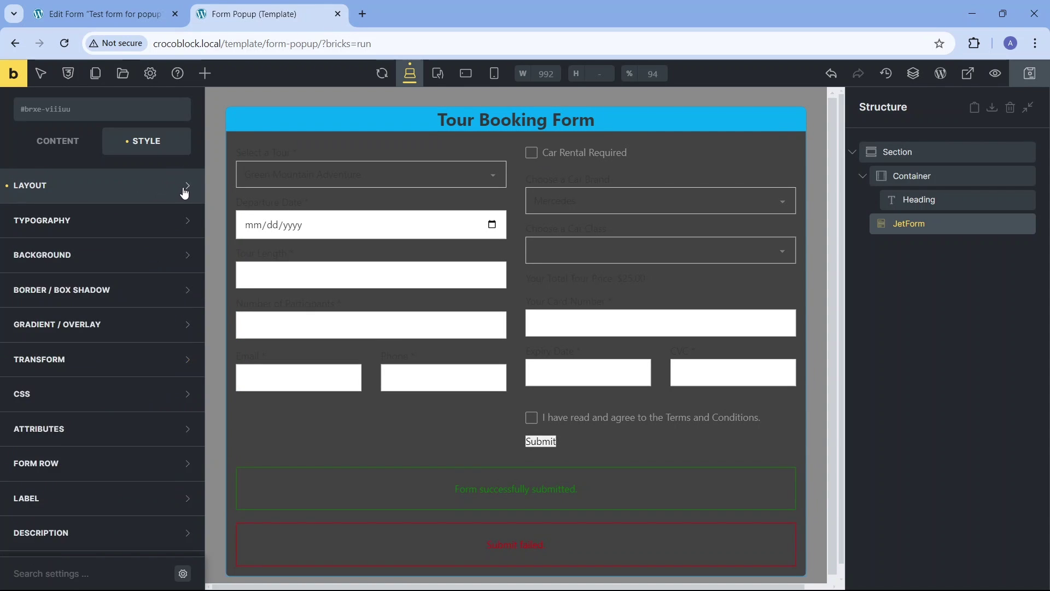
click(187, 220)
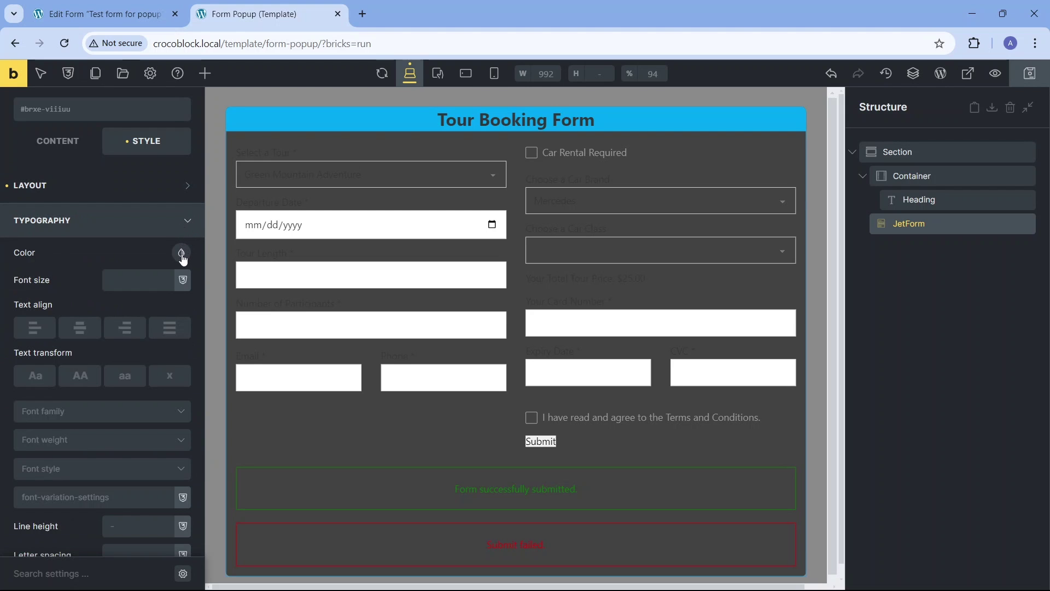
click(182, 253)
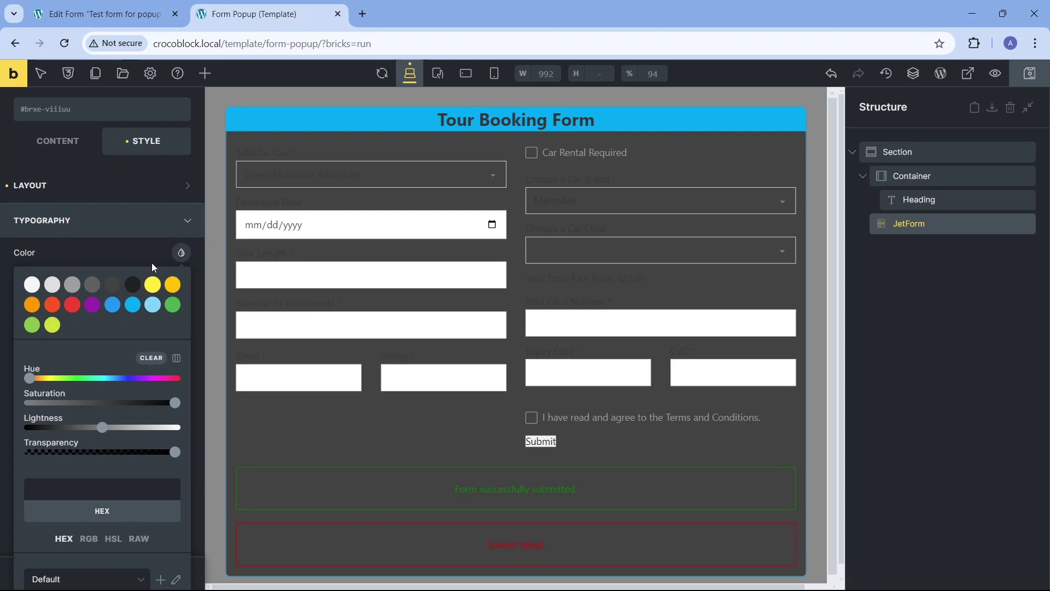
click(53, 288)
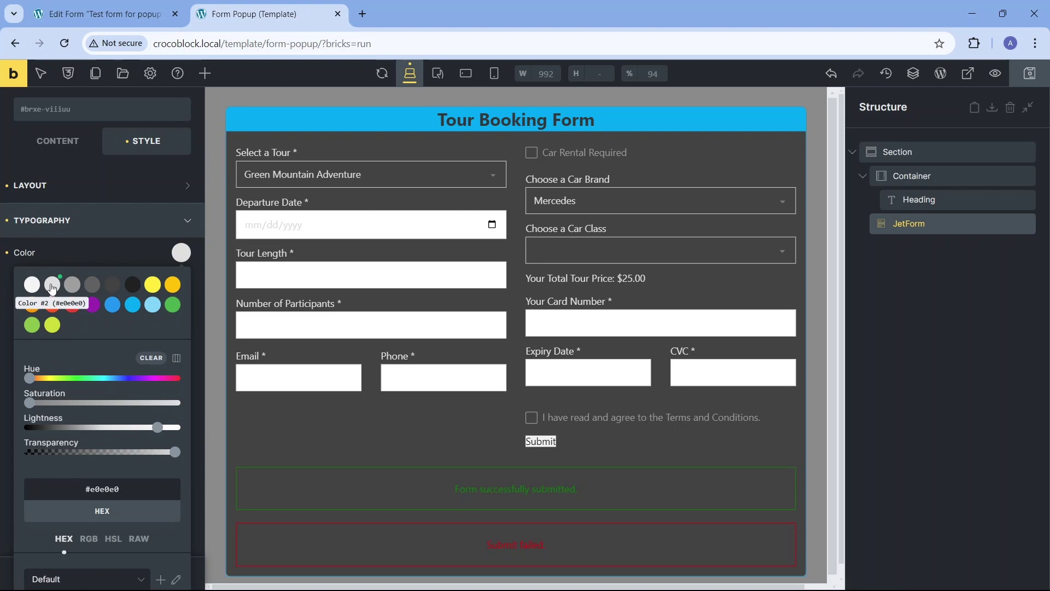
click(181, 259)
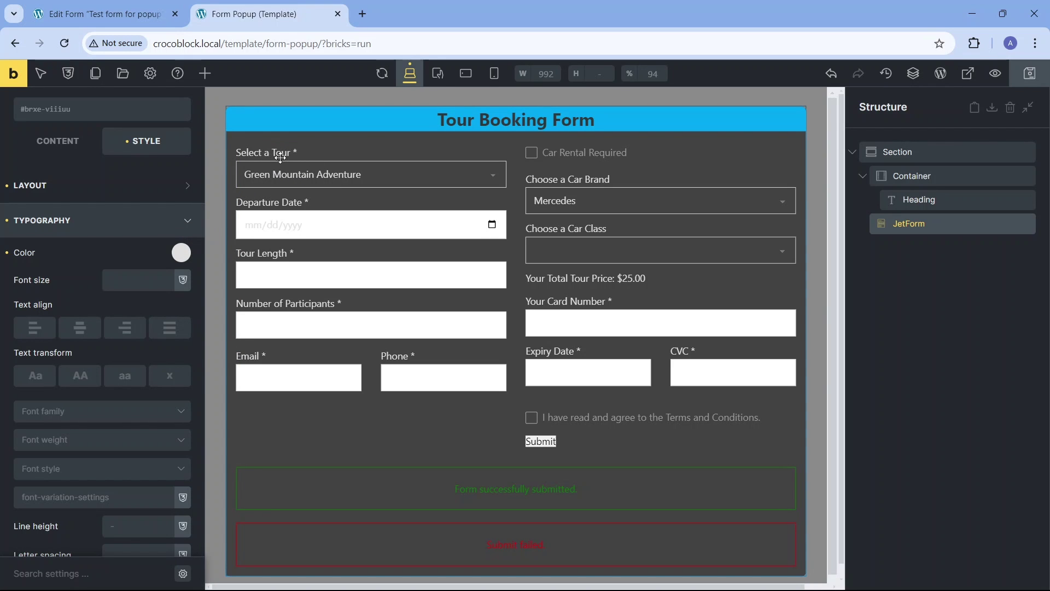
click(190, 224)
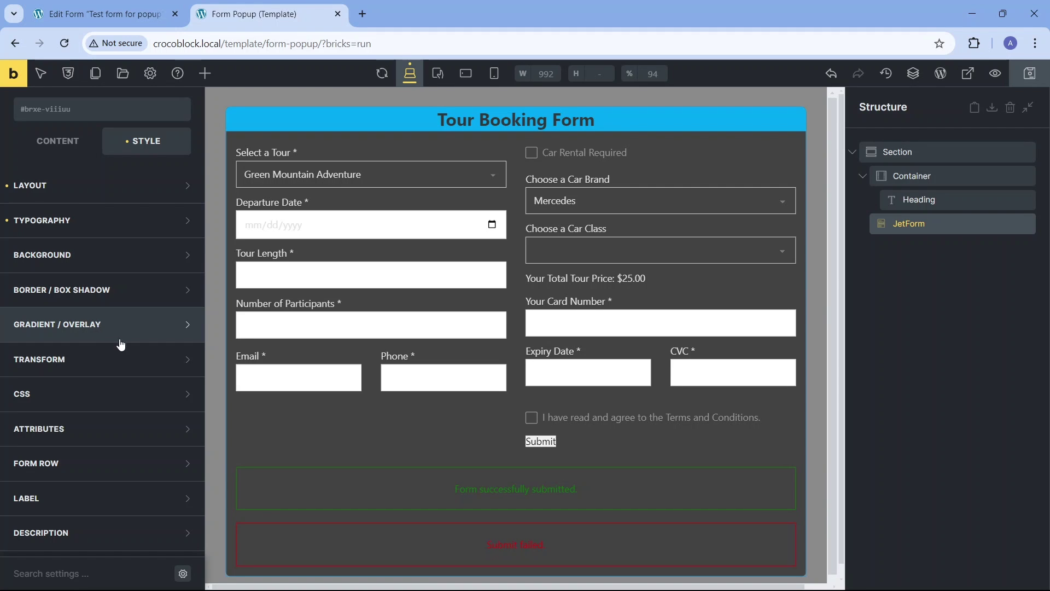
click(150, 366)
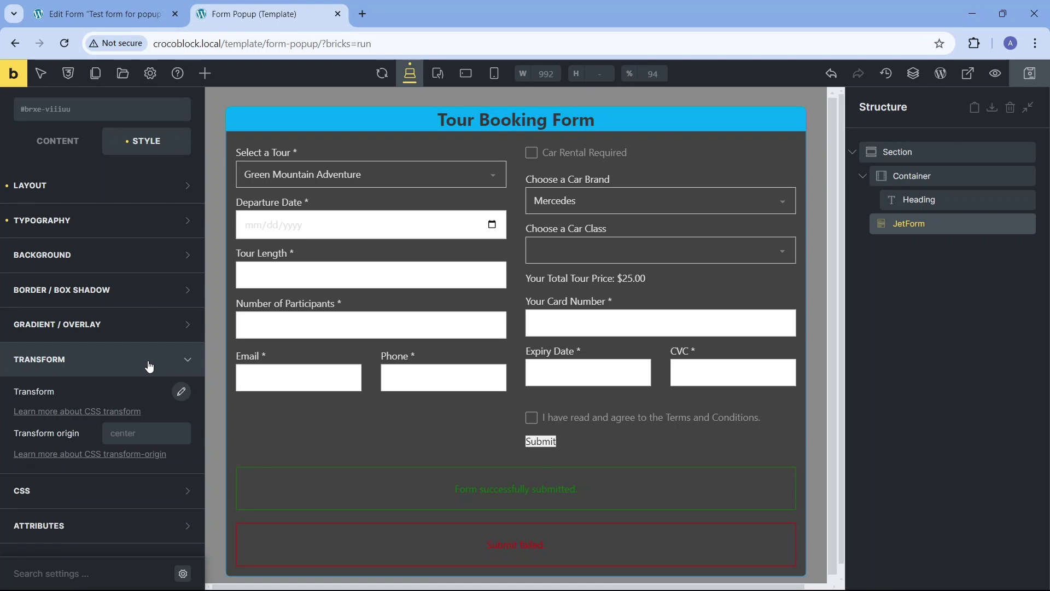
click(180, 392)
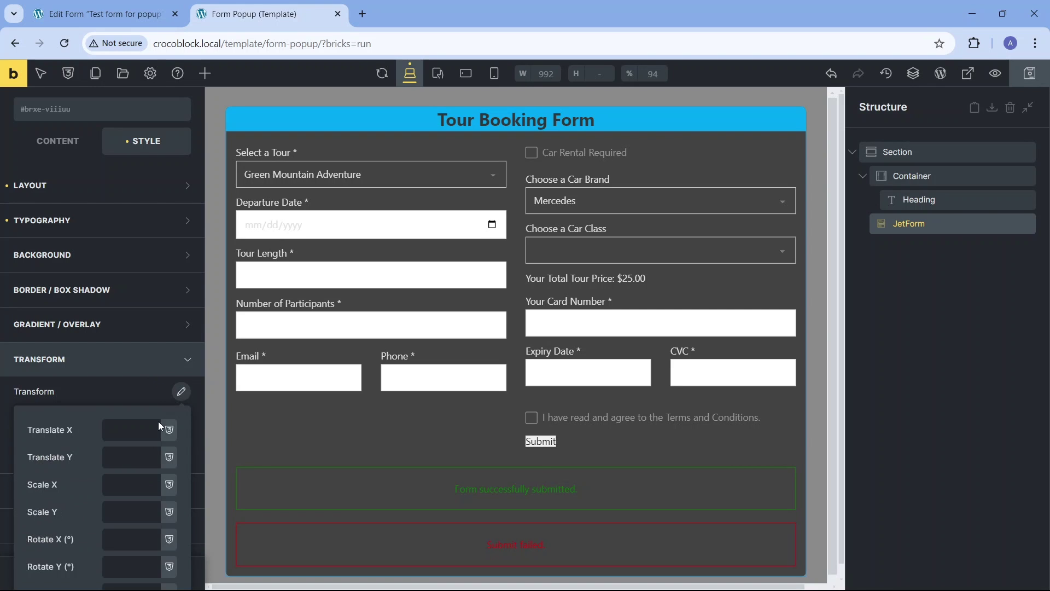
scroll(153, 435, down, 2)
scroll(153, 436, up, 2)
click(188, 364)
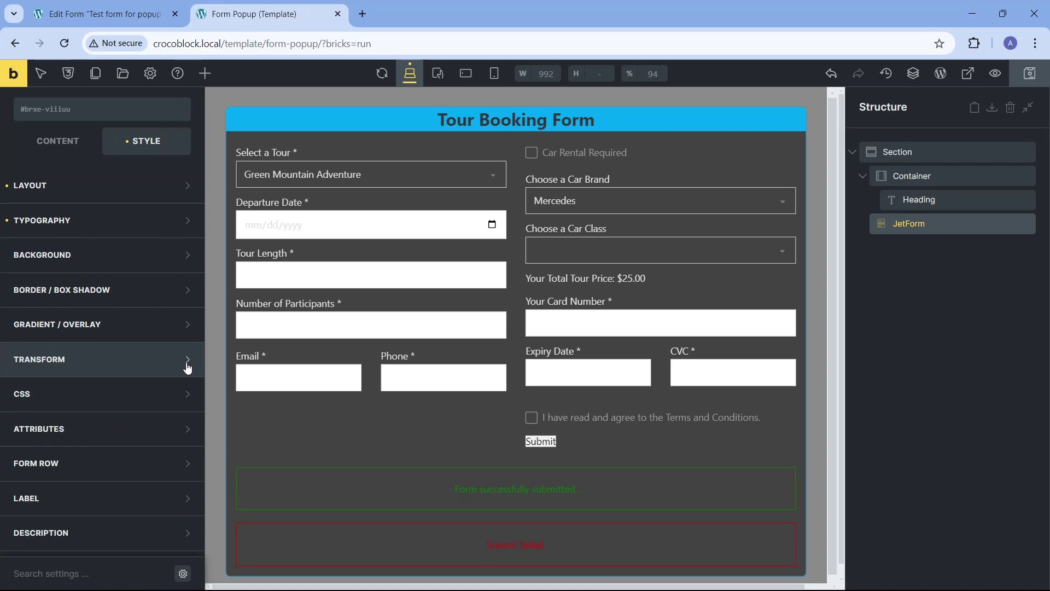
click(174, 468)
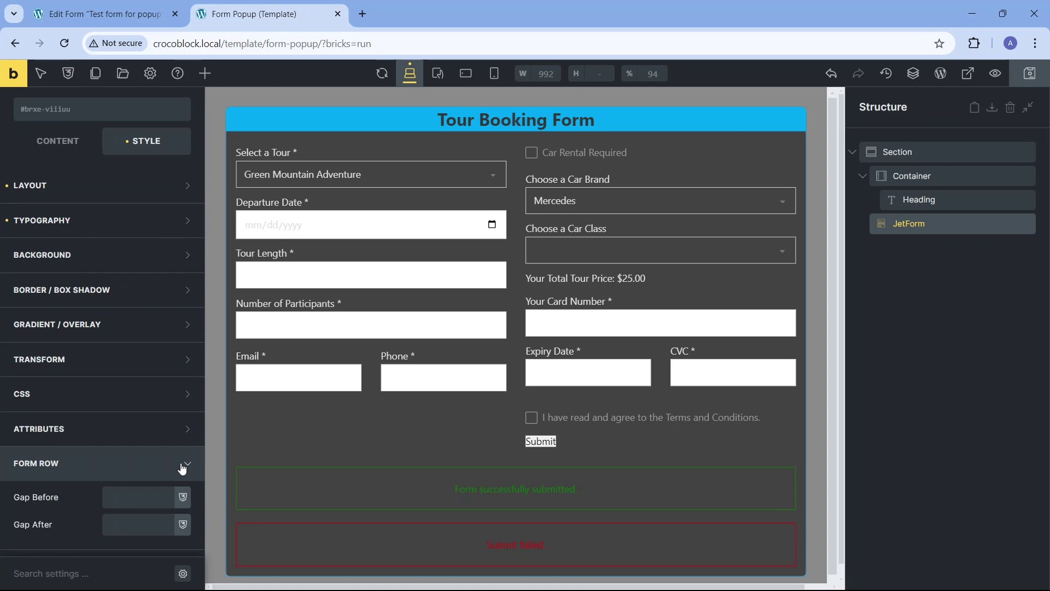
scroll(173, 452, down, 2)
click(145, 409)
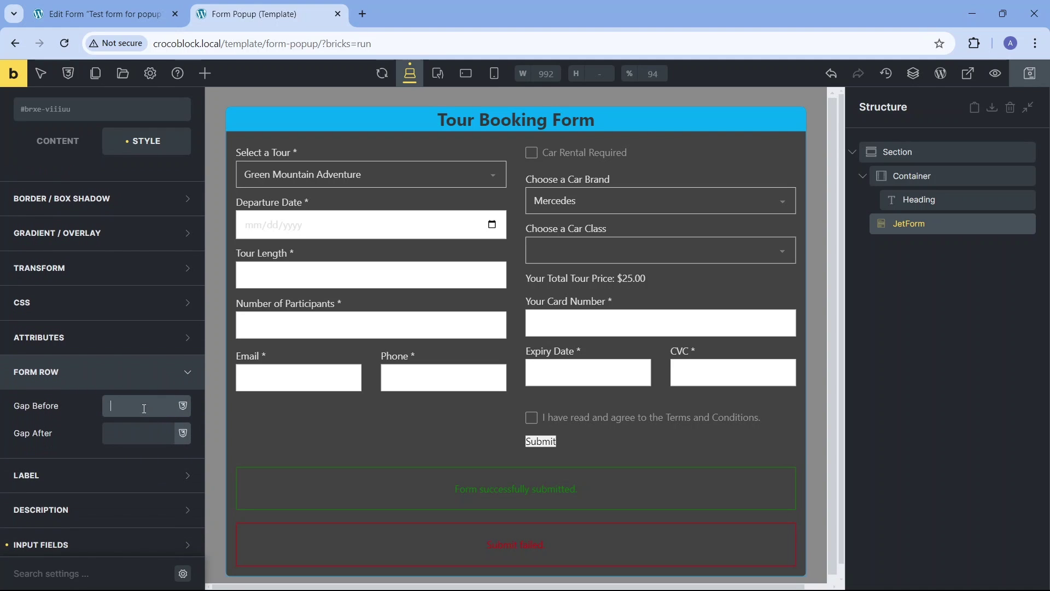
text(20)
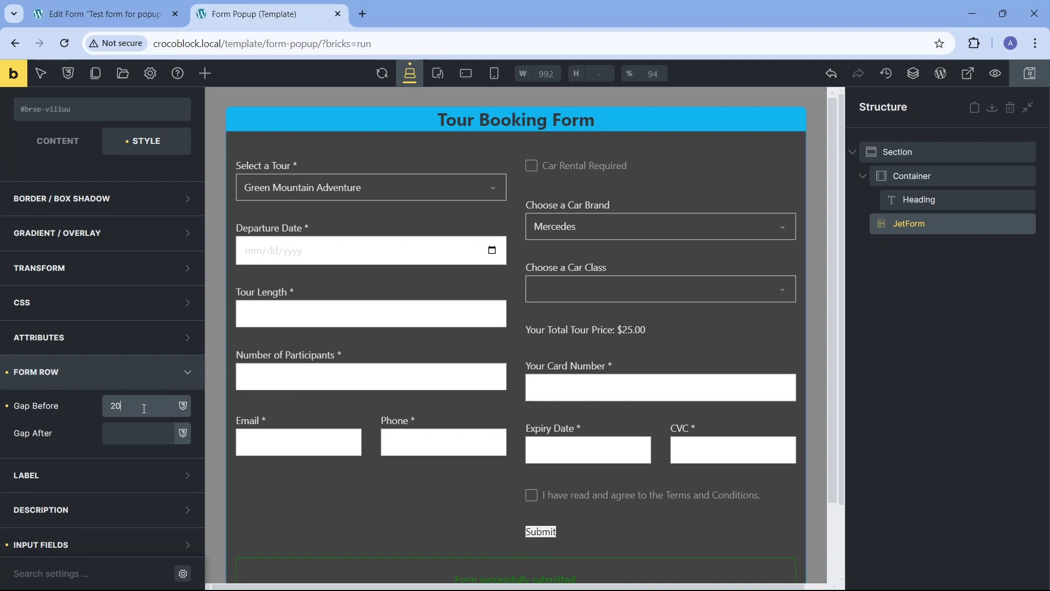
key(BackSpace)
key(BackSpace)
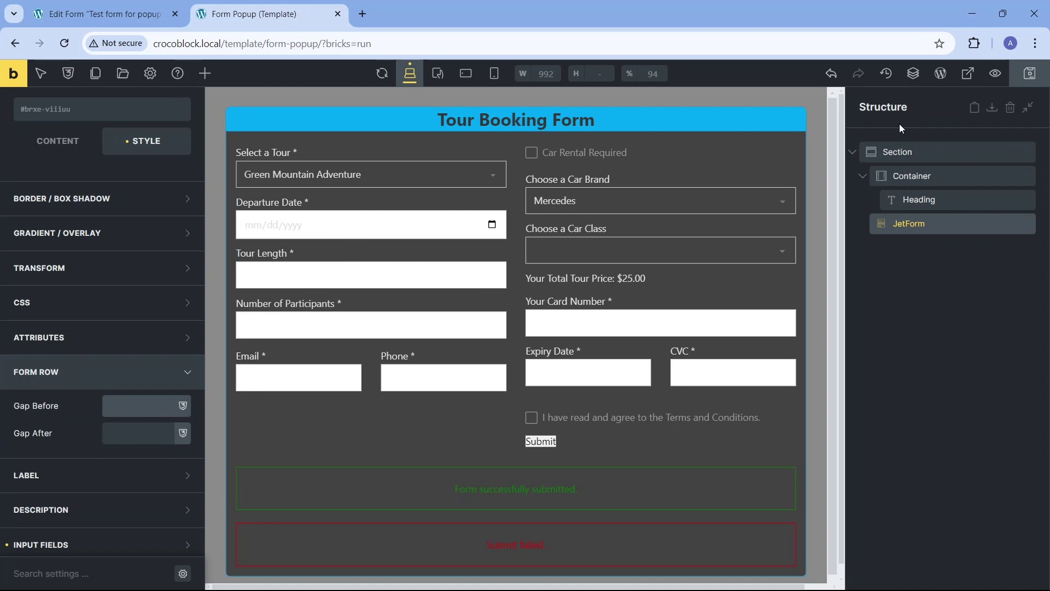
click(995, 73)
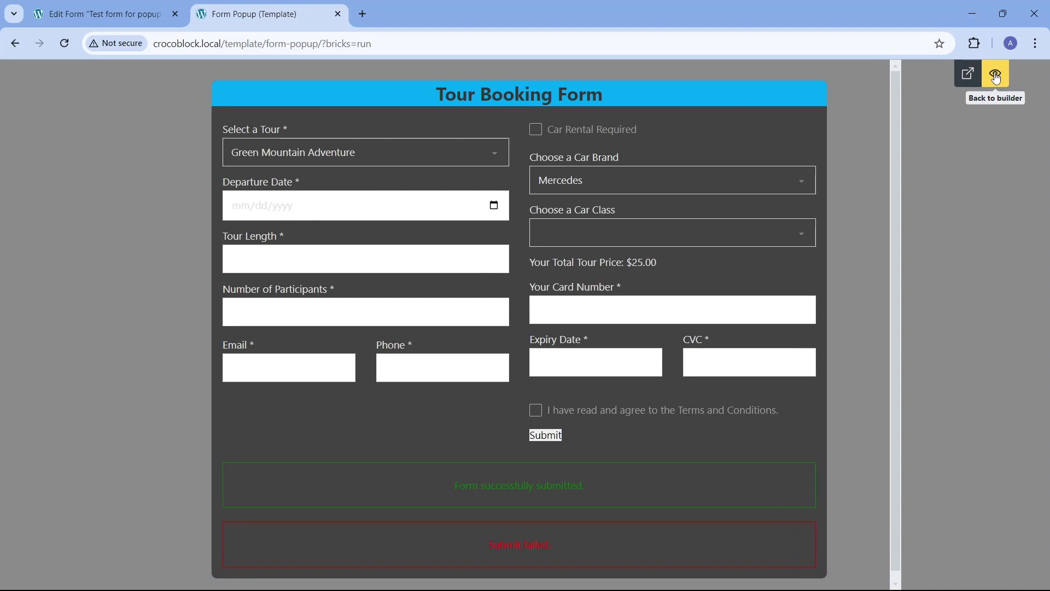
click(996, 76)
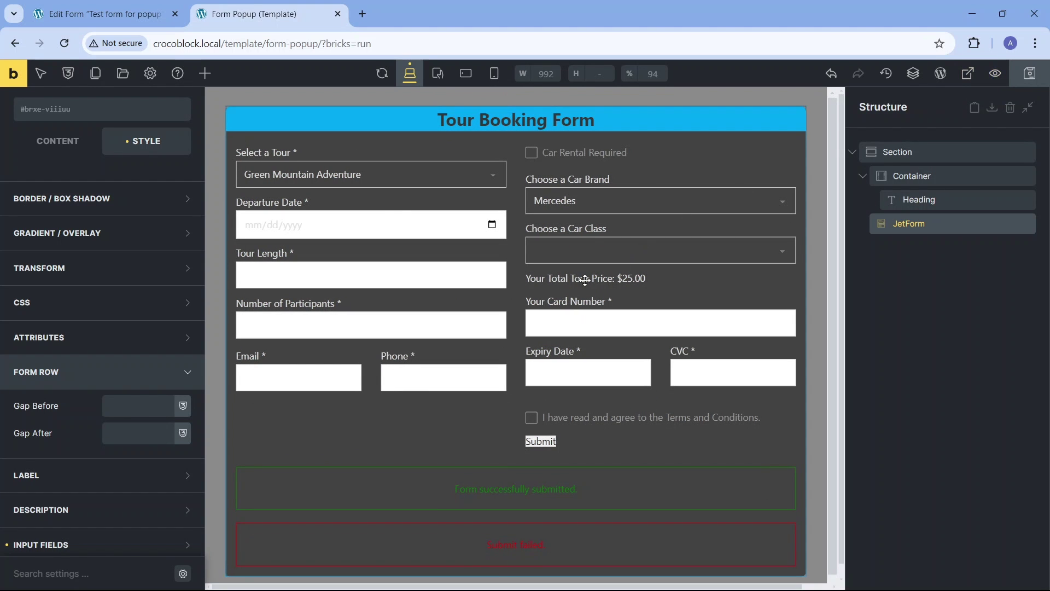
click(178, 383)
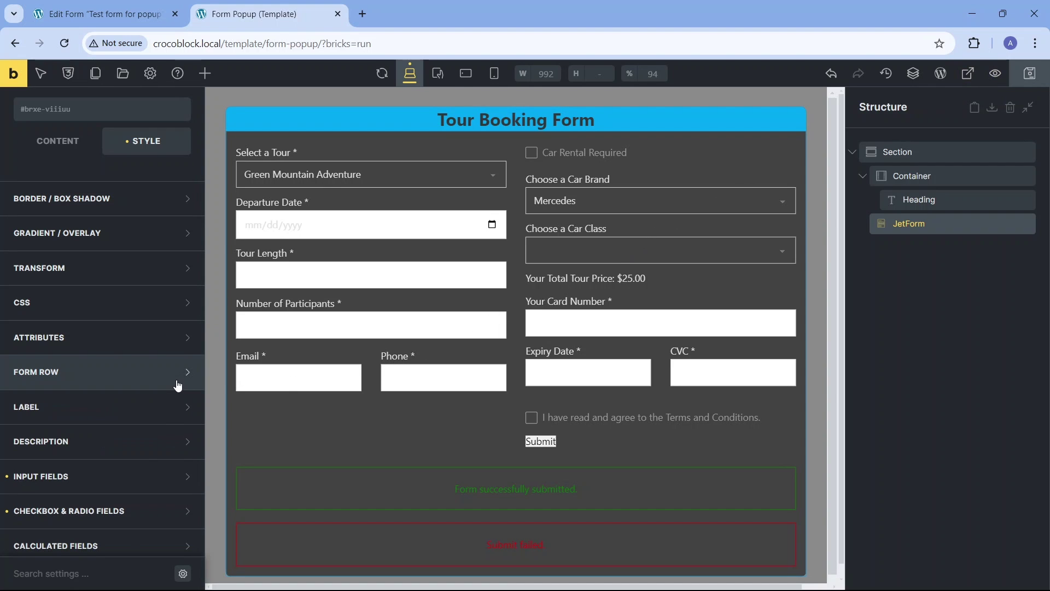
click(191, 408)
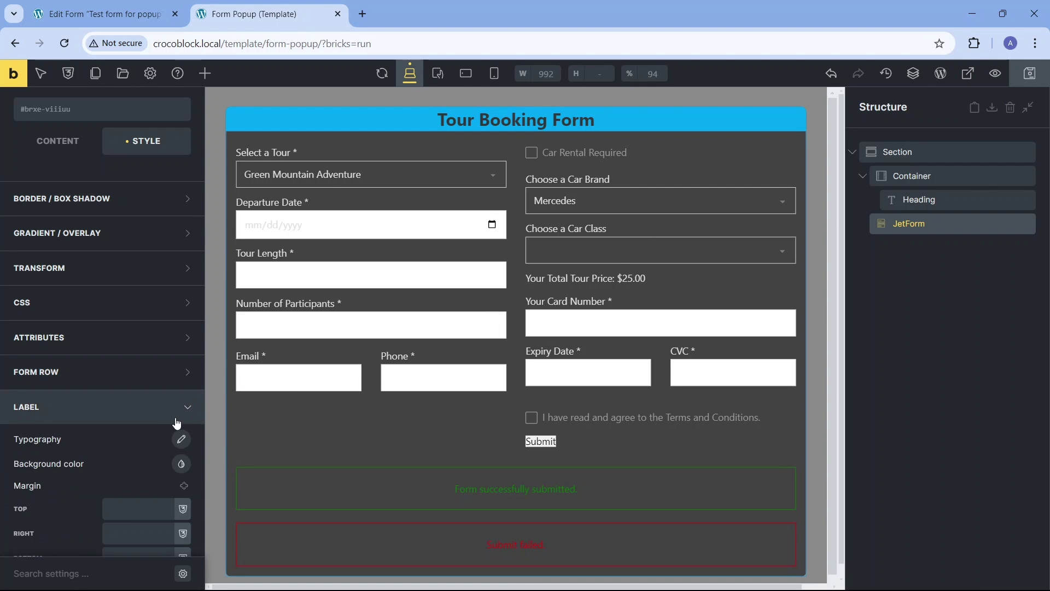
scroll(159, 434, down, 3)
scroll(158, 432, down, 4)
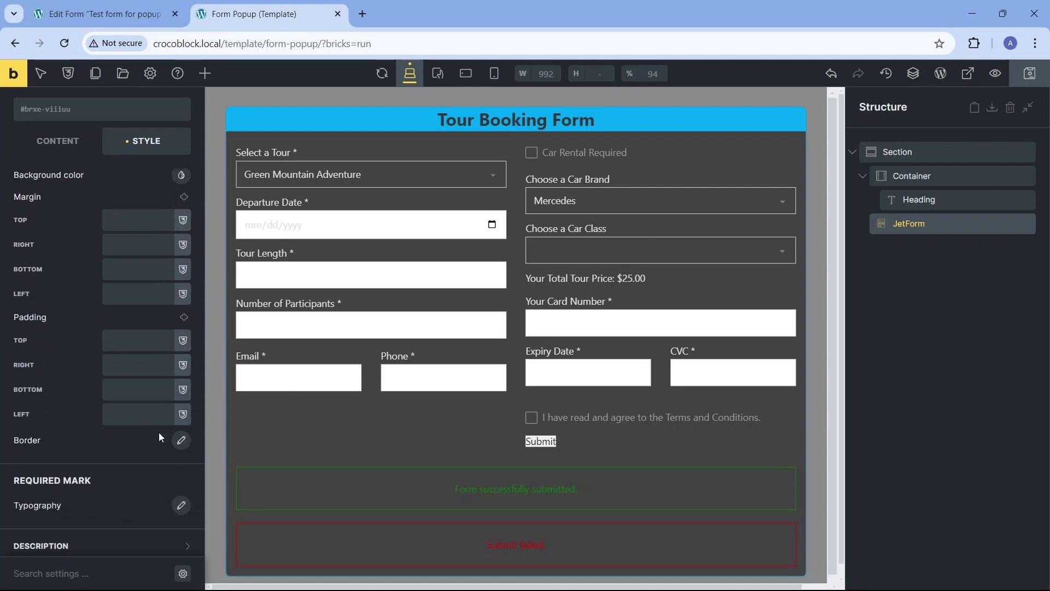
scroll(149, 430, up, 4)
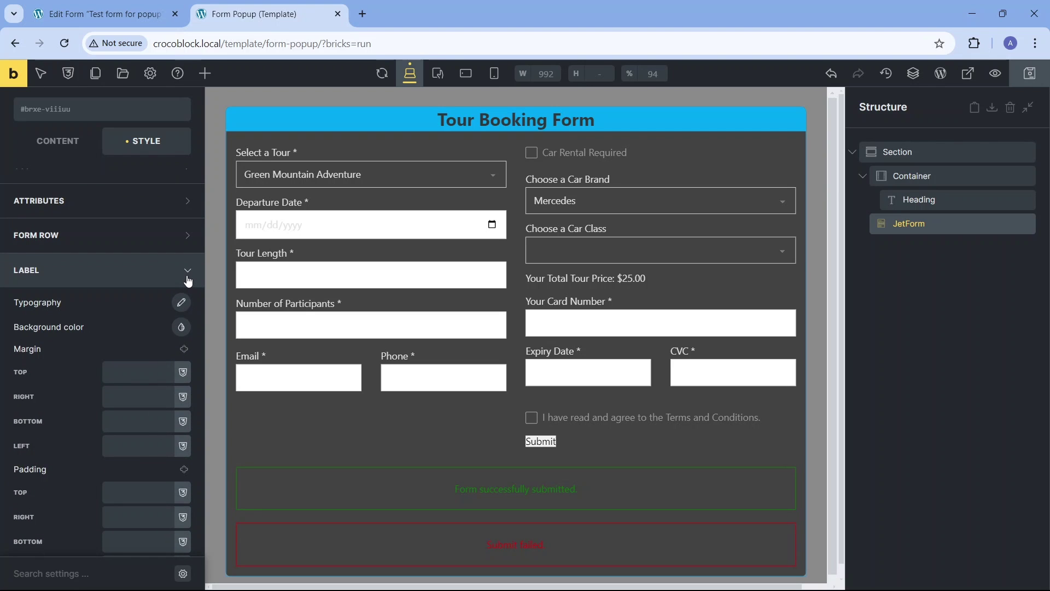
click(188, 274)
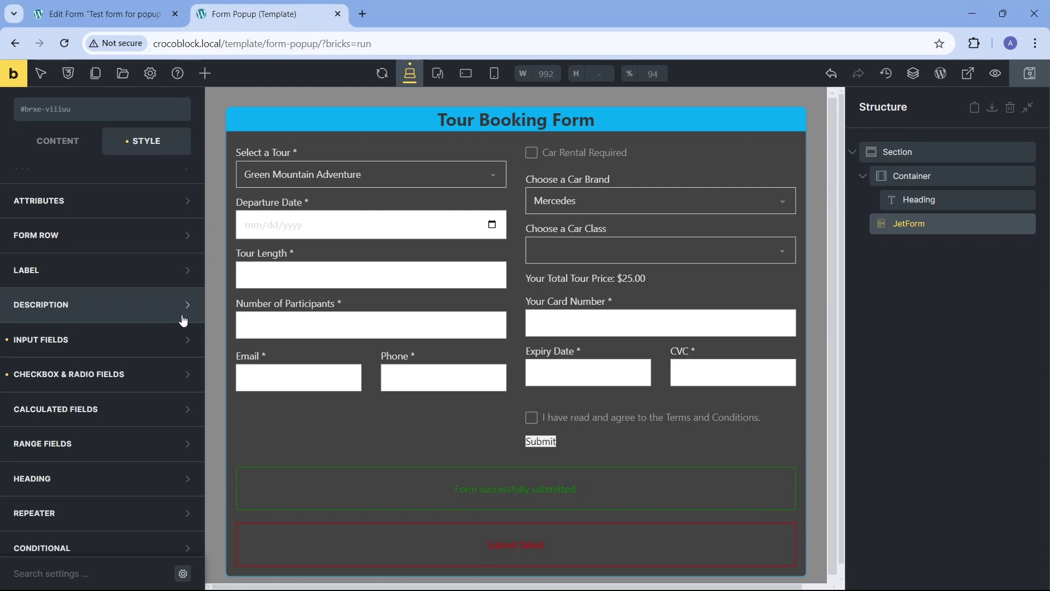
- Give the input fields a grey #616161 background colour
click(187, 343)
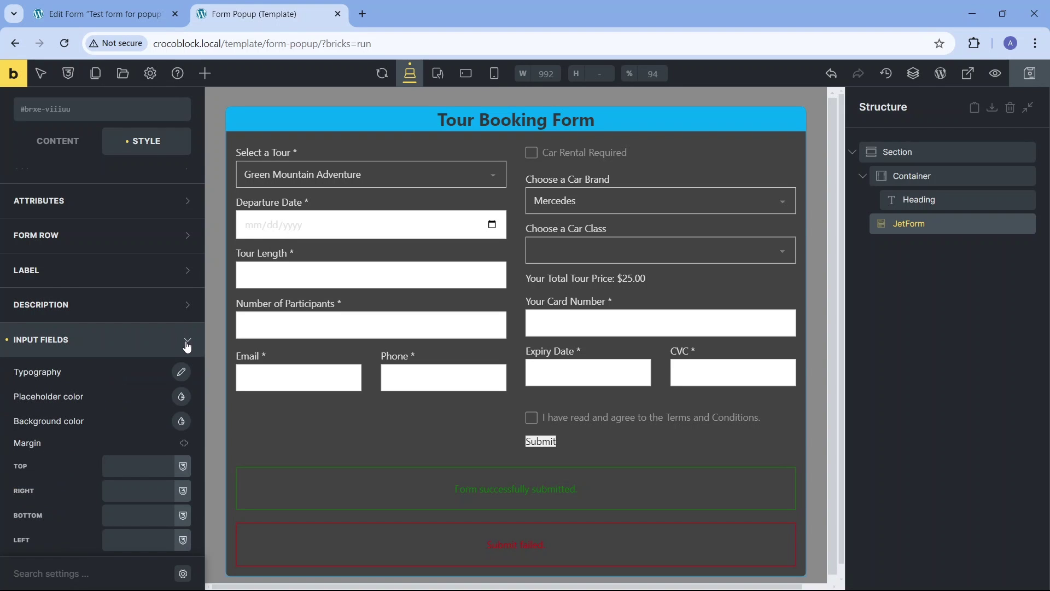
scroll(171, 346, down, 1)
scroll(171, 346, down, 1)
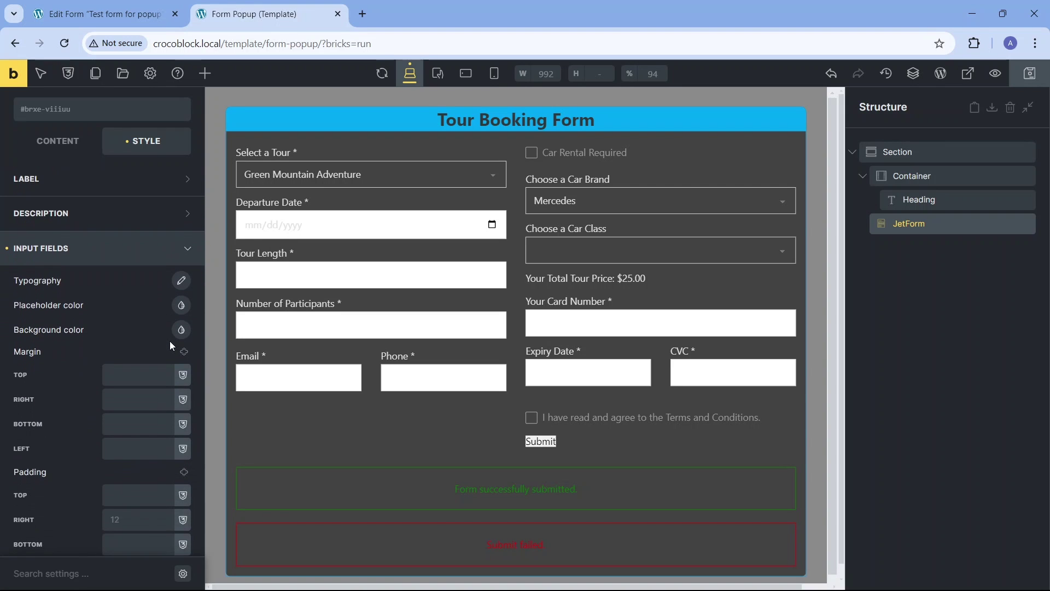
scroll(170, 342, down, 2)
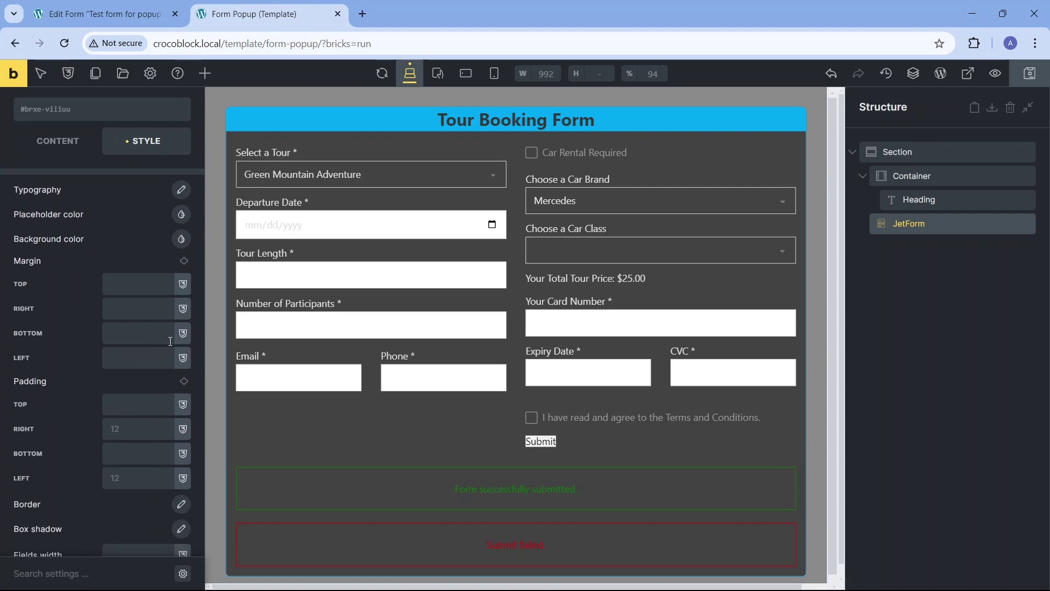
scroll(170, 341, down, 3)
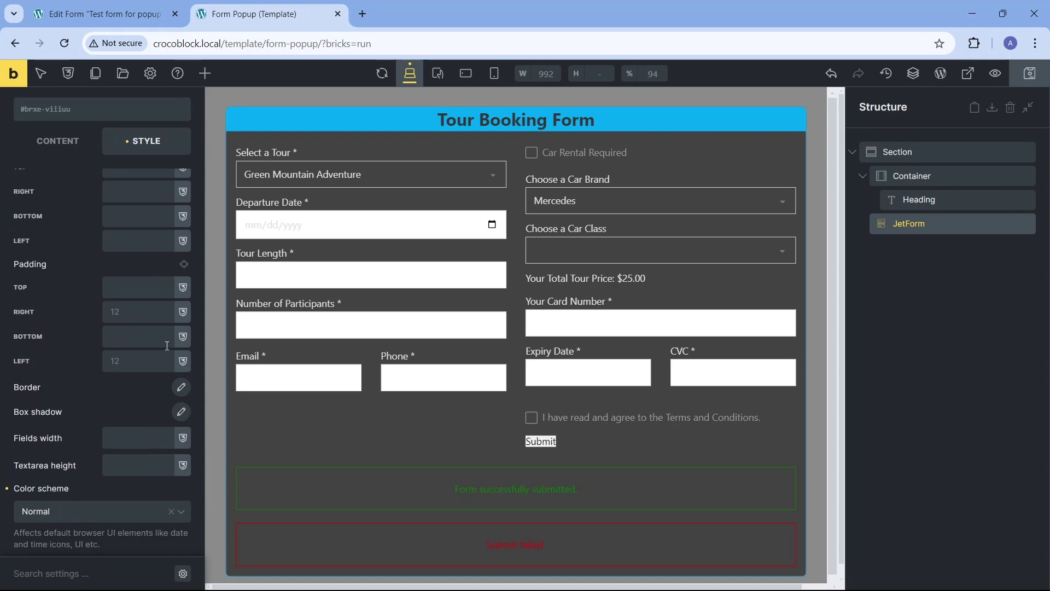
scroll(168, 346, up, 4)
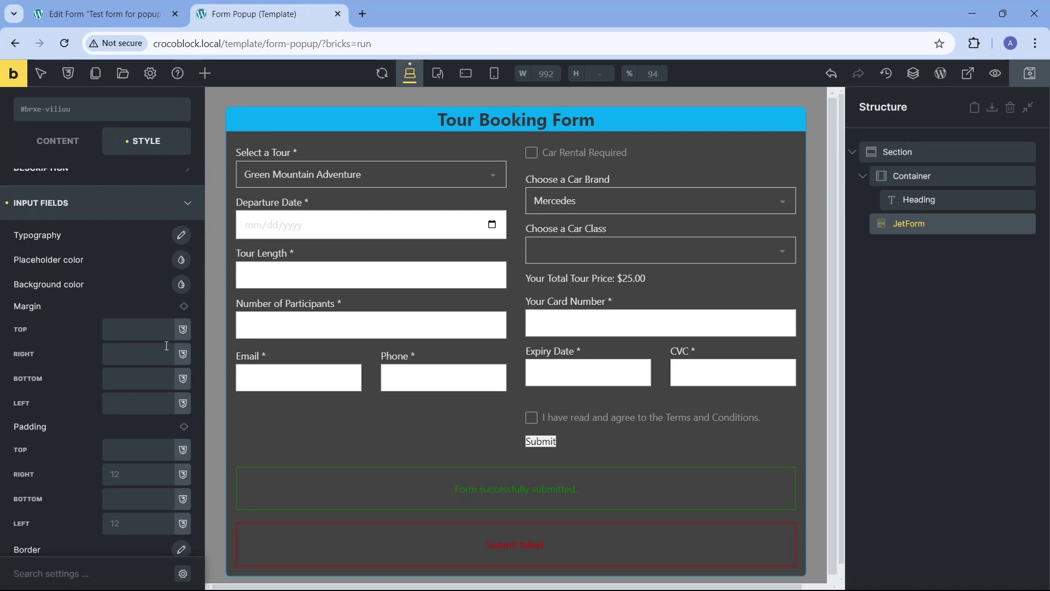
click(181, 287)
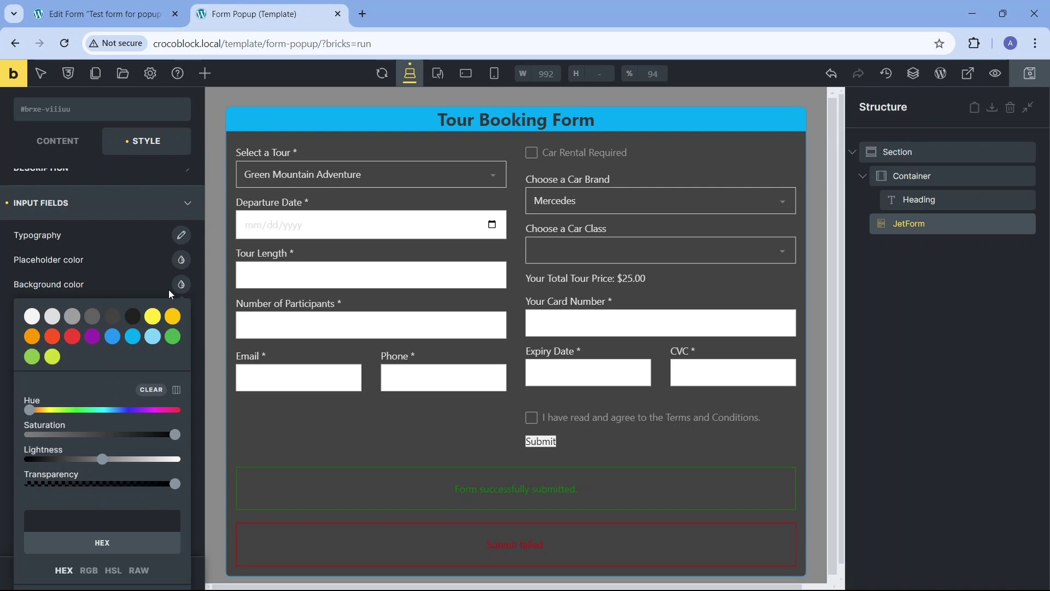
click(89, 323)
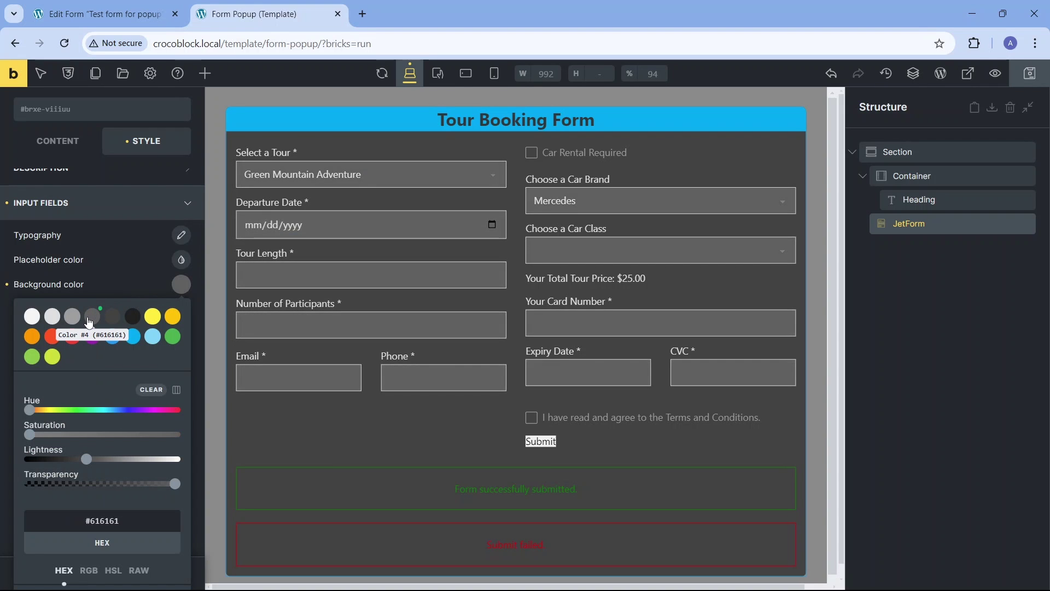
click(181, 286)
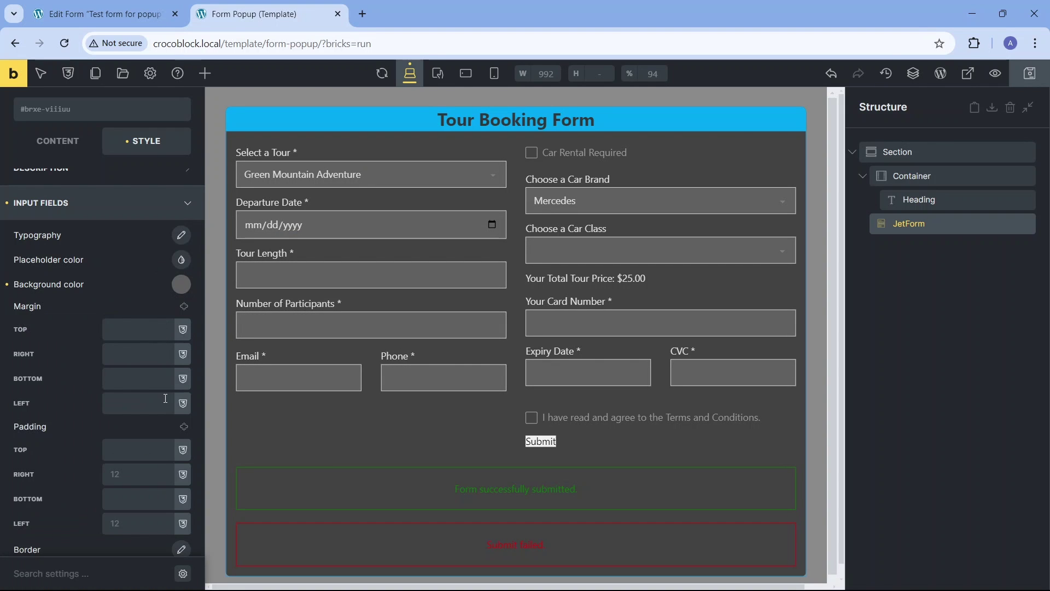
- Set the input field border style to None with corner radius 4 on all corners
scroll(166, 401, down, 3)
click(181, 367)
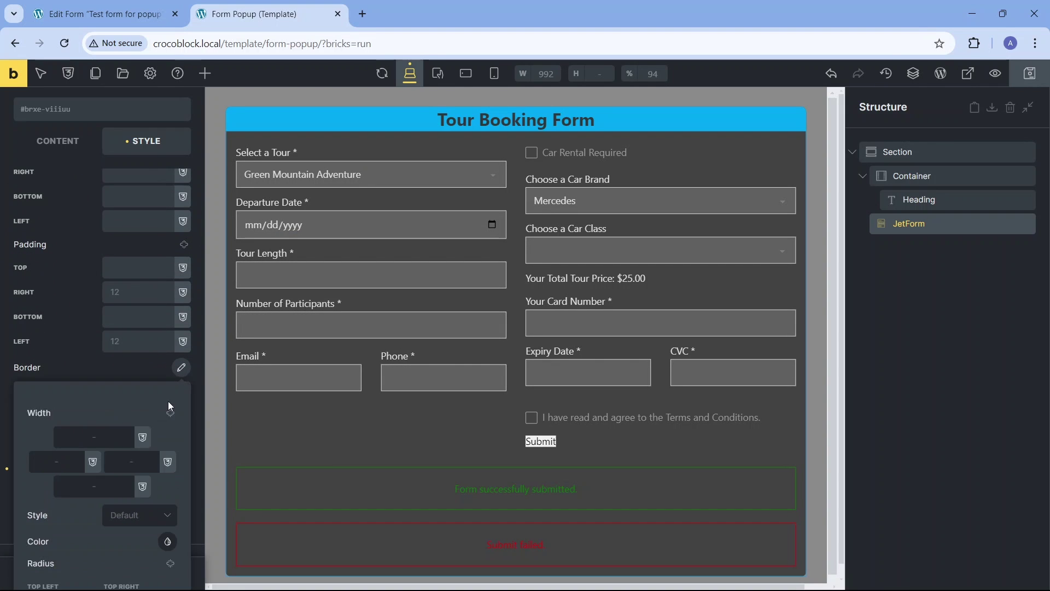
scroll(168, 407, down, 3)
click(168, 380)
click(157, 402)
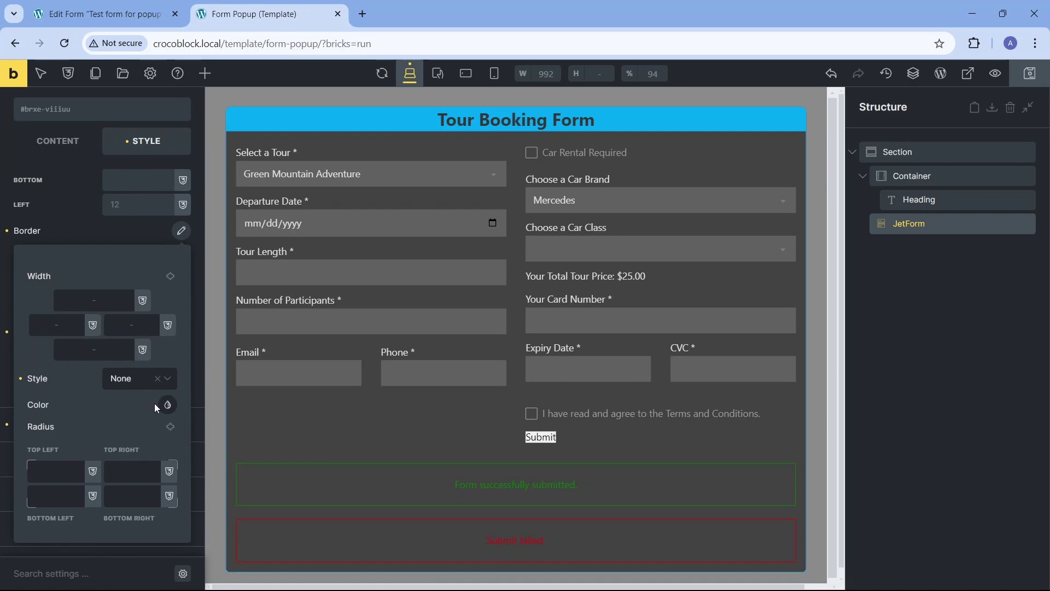
click(76, 467)
text(4)
click(173, 429)
click(182, 231)
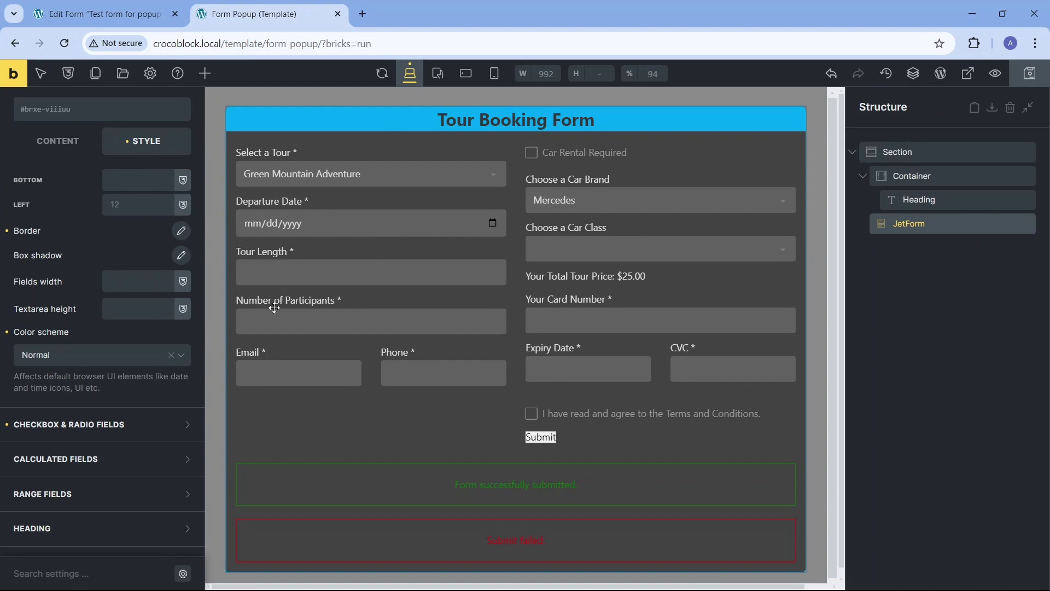
- Switch the input fields to the Dark colour scheme
click(180, 357)
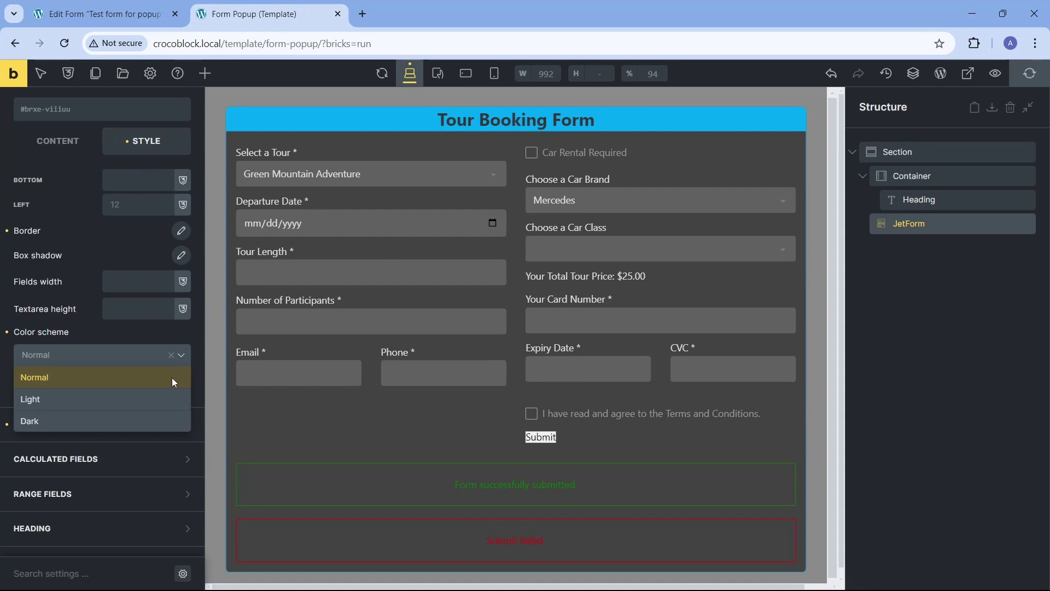
click(154, 421)
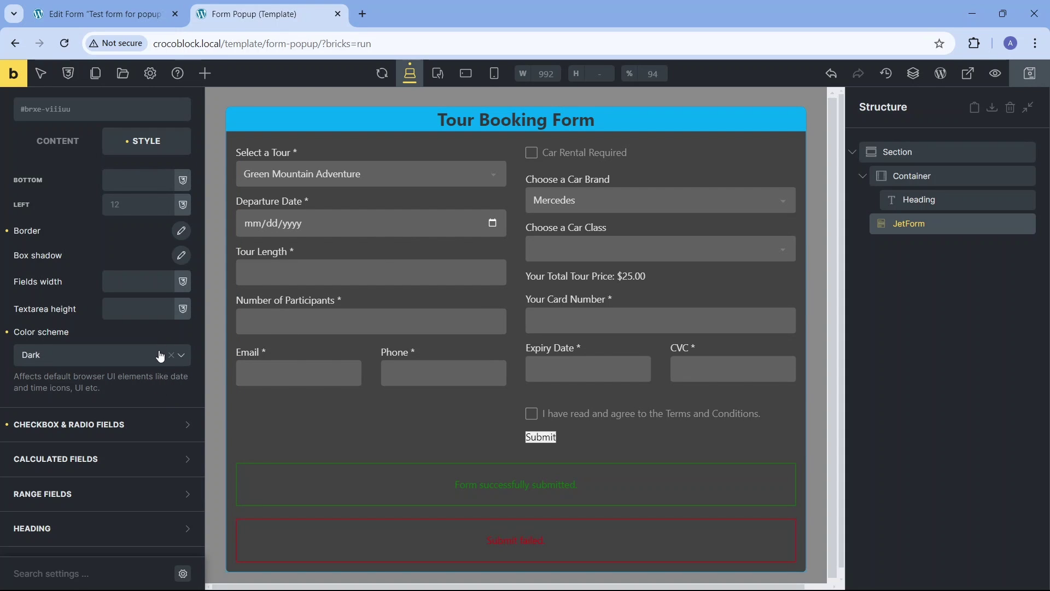
click(160, 424)
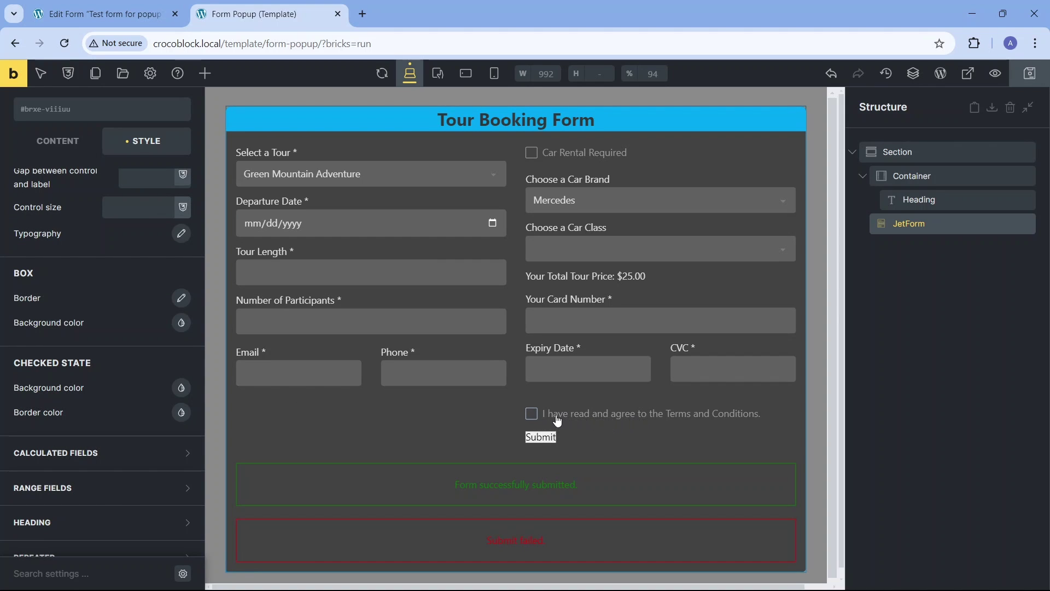
- Make the checkbox and radio text light grey #e0e0e0
click(182, 237)
click(168, 270)
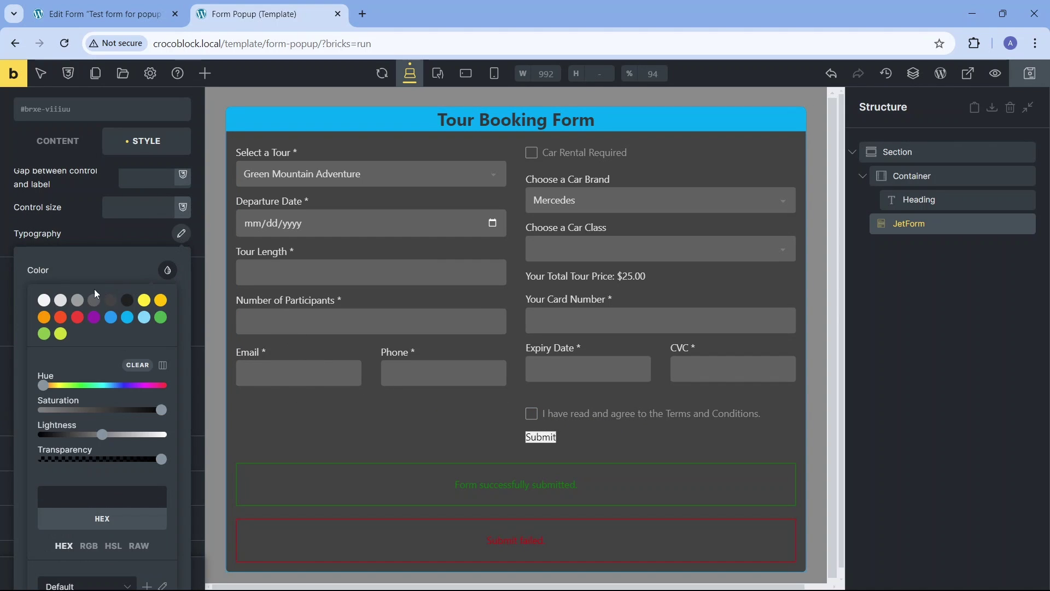
click(61, 301)
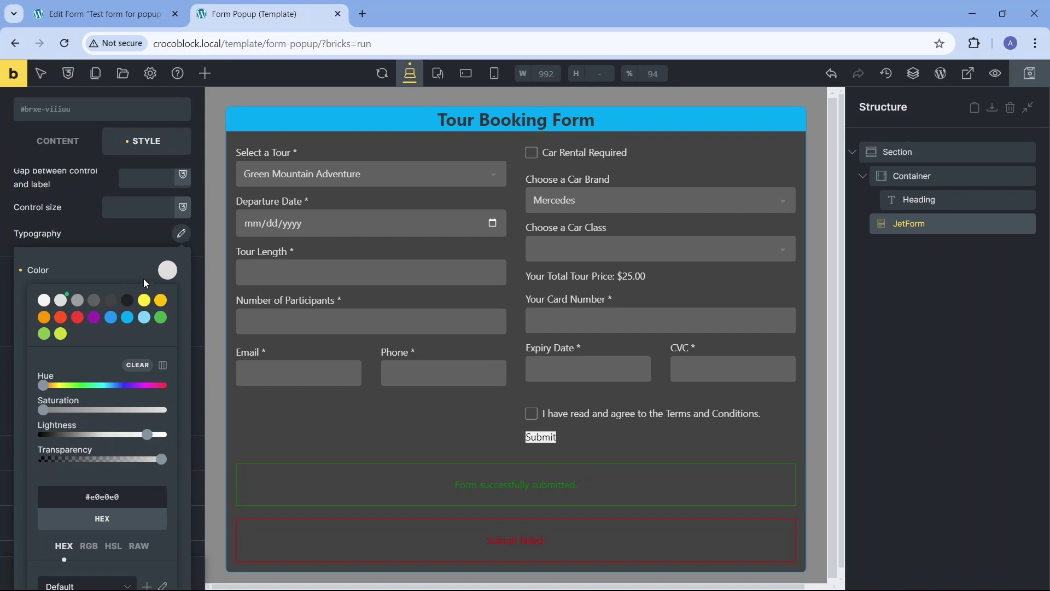
click(167, 271)
click(181, 235)
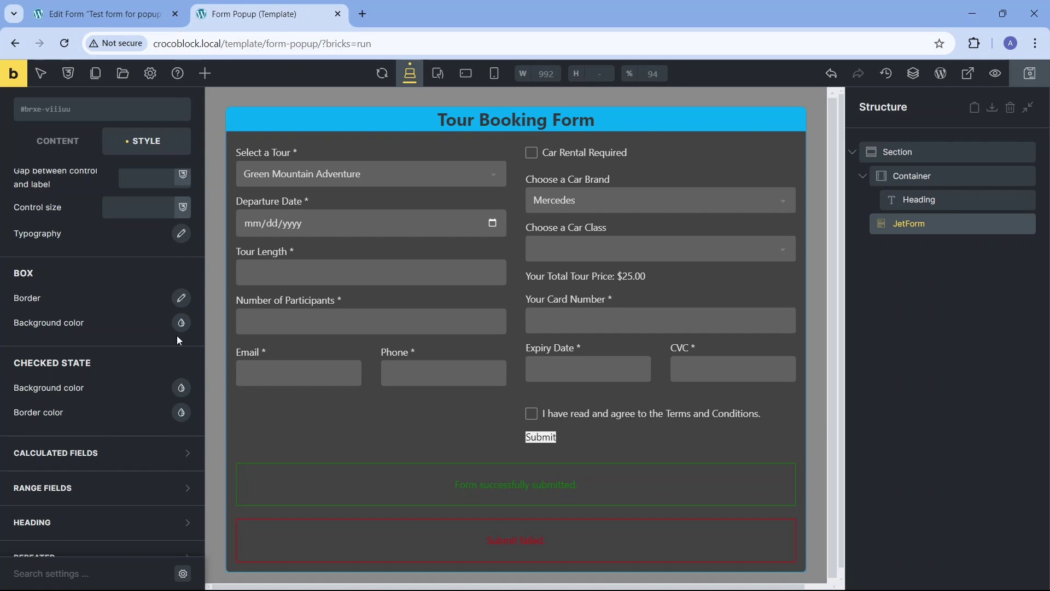
- Give the checkboxes a linked border radius of 4 on all corners
click(181, 298)
scroll(133, 462, down, 2)
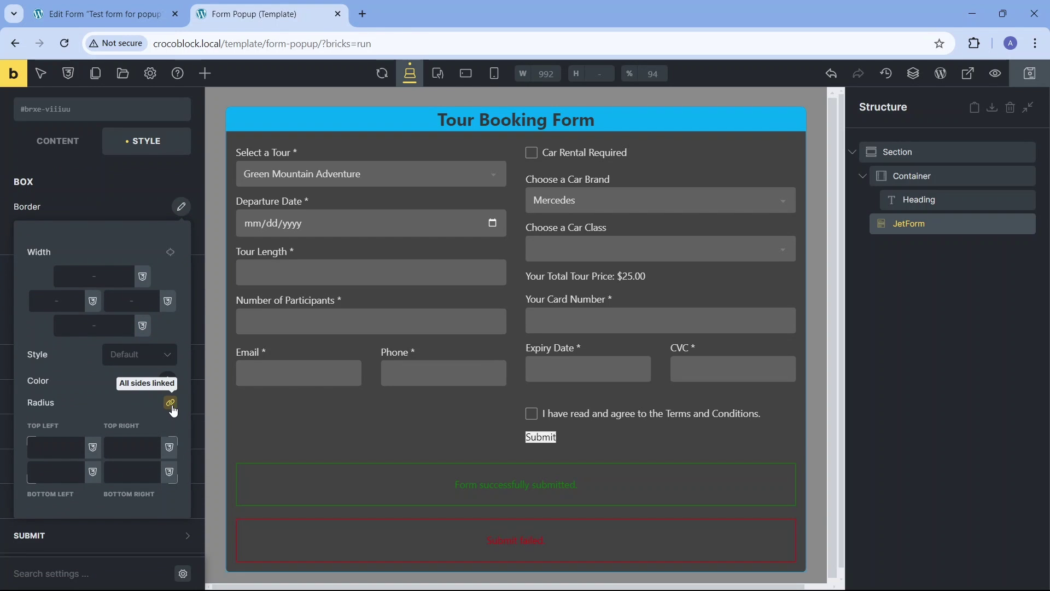
click(170, 404)
click(76, 446)
text(4)
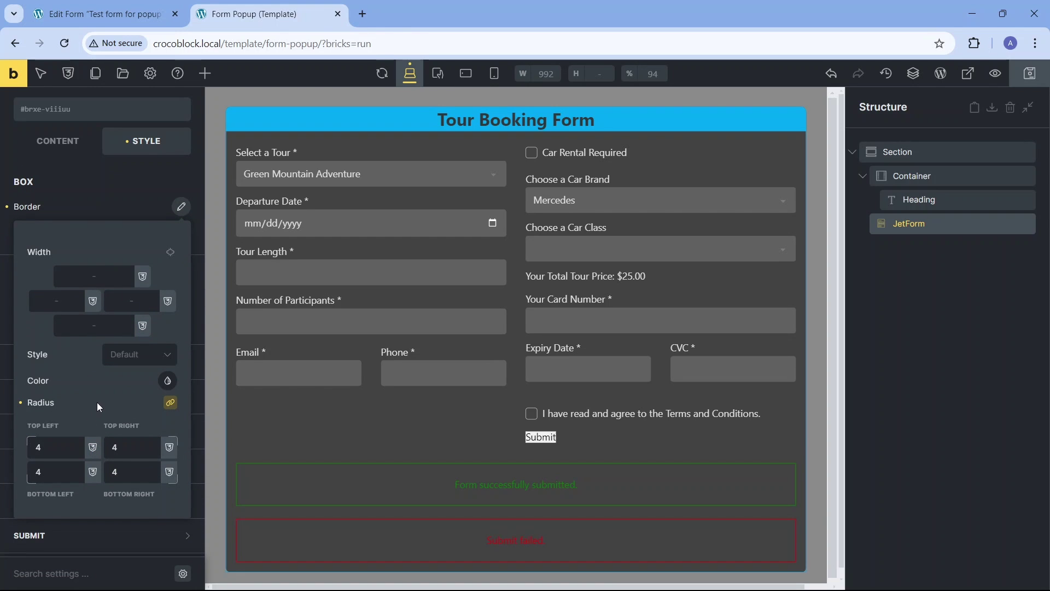
click(181, 206)
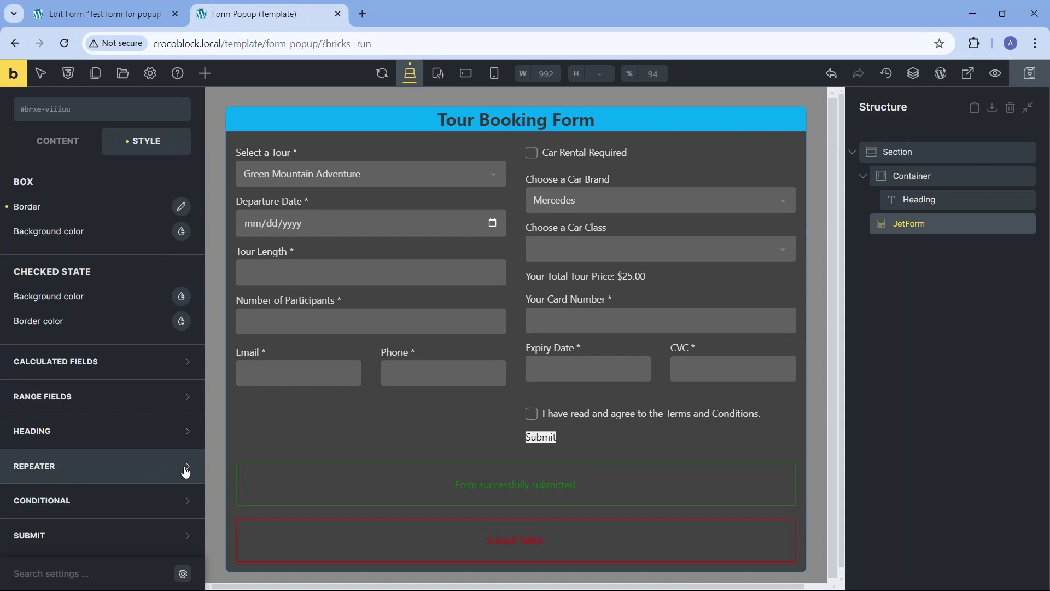
- Preview the popup form and raise Number of Participants step by step to 4
scroll(186, 472, down, 4)
click(164, 441)
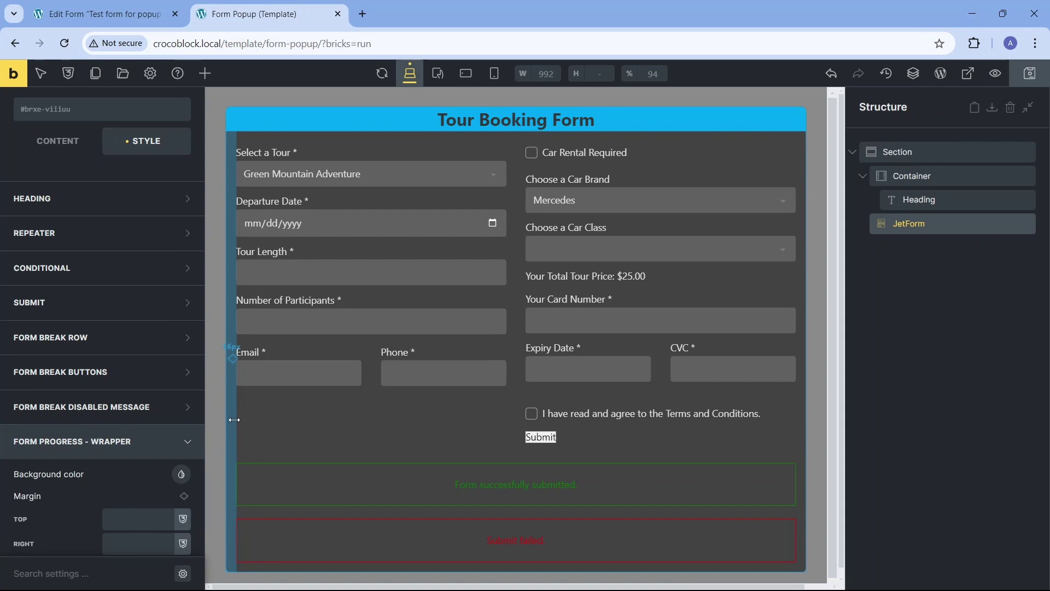
click(495, 317)
click(495, 316)
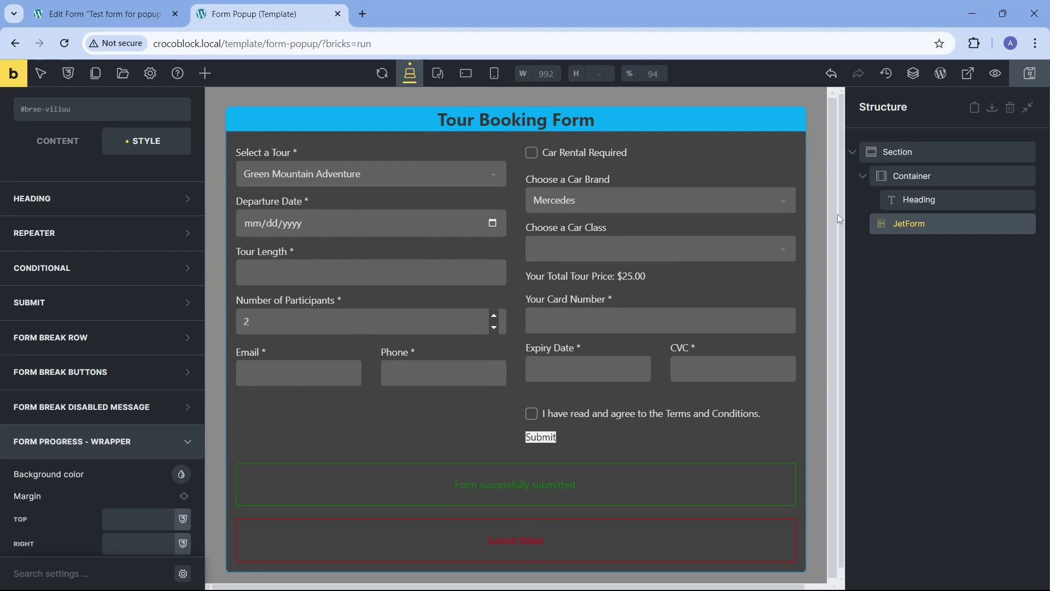
click(995, 73)
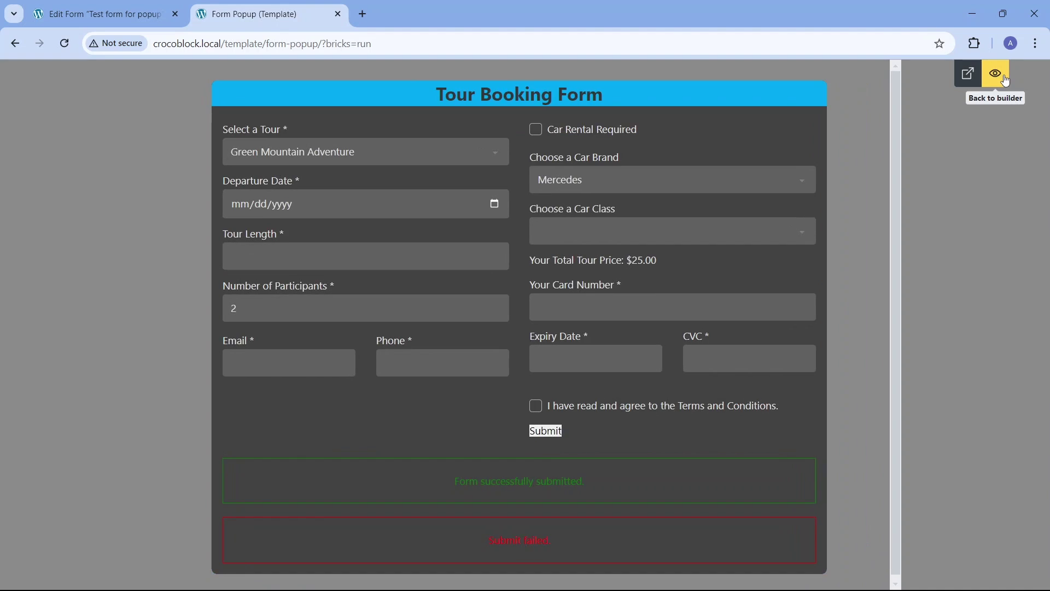
click(496, 307)
click(495, 307)
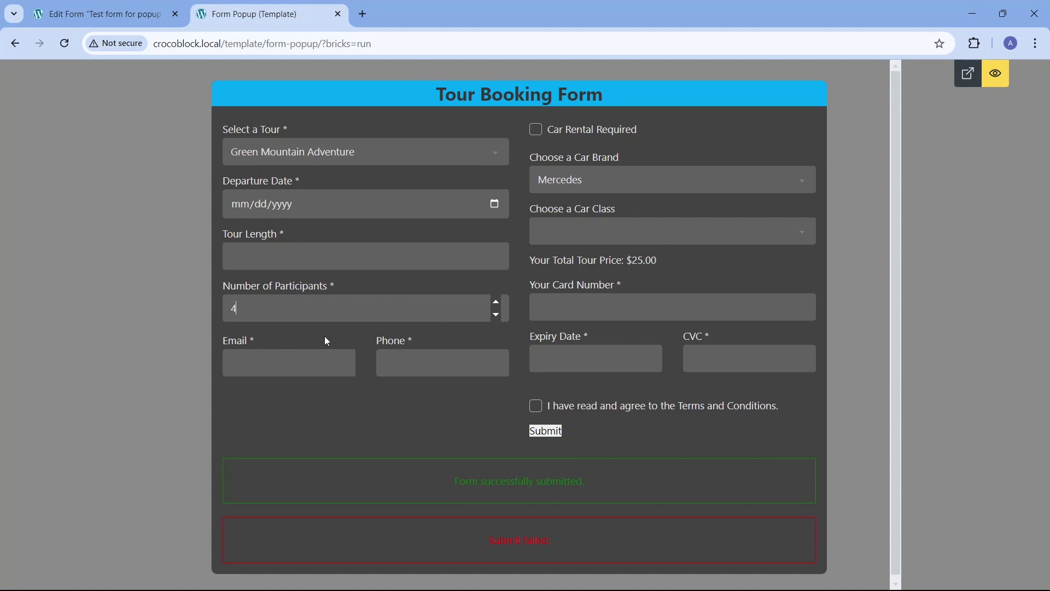
- Open the Forms admin in a new tab and view the Sample Page from All Pages
click(123, 17)
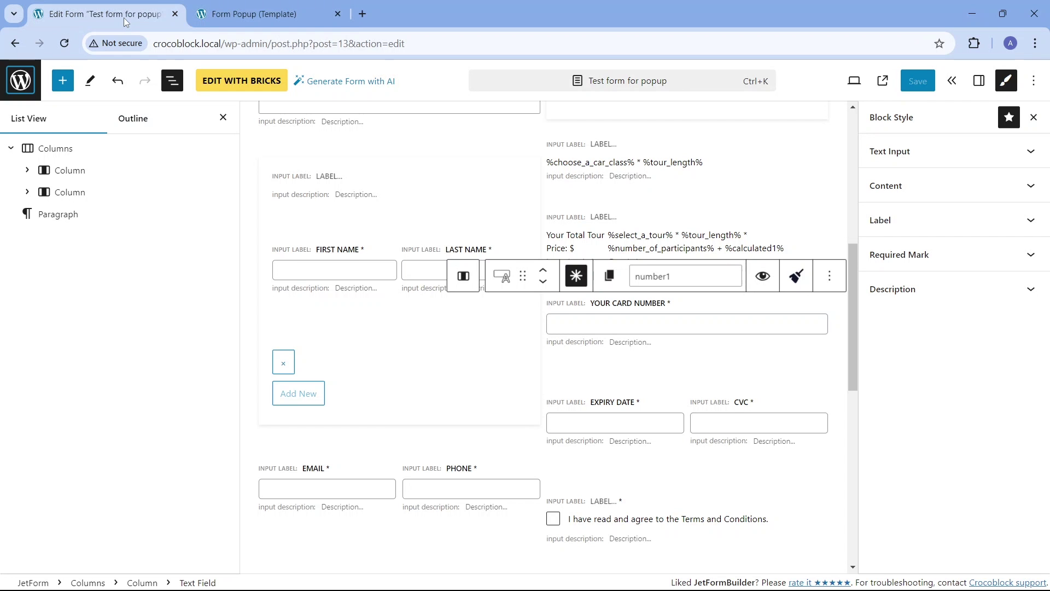
right_click(22, 79)
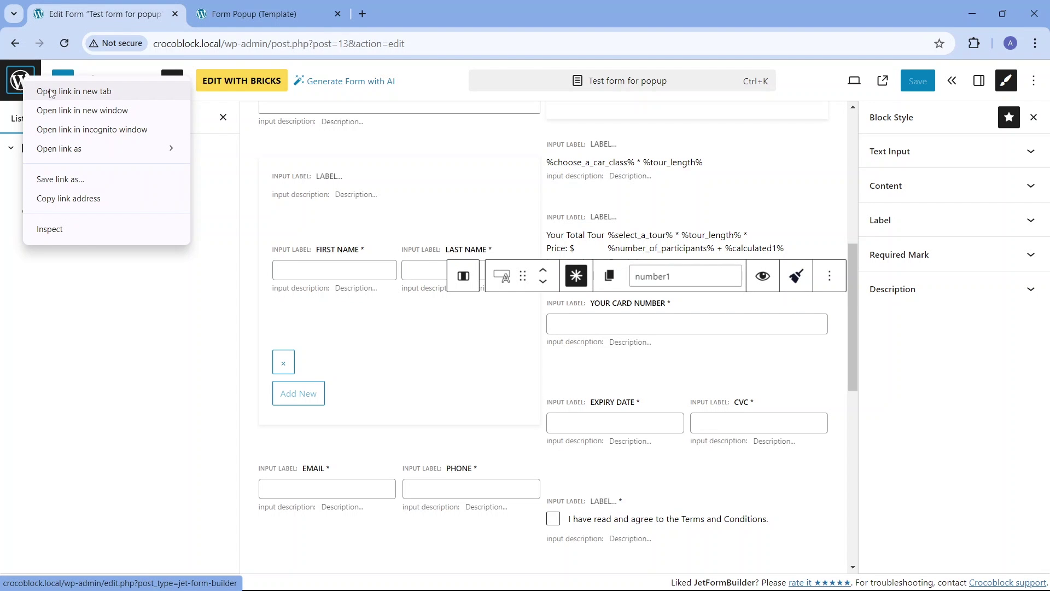
click(74, 92)
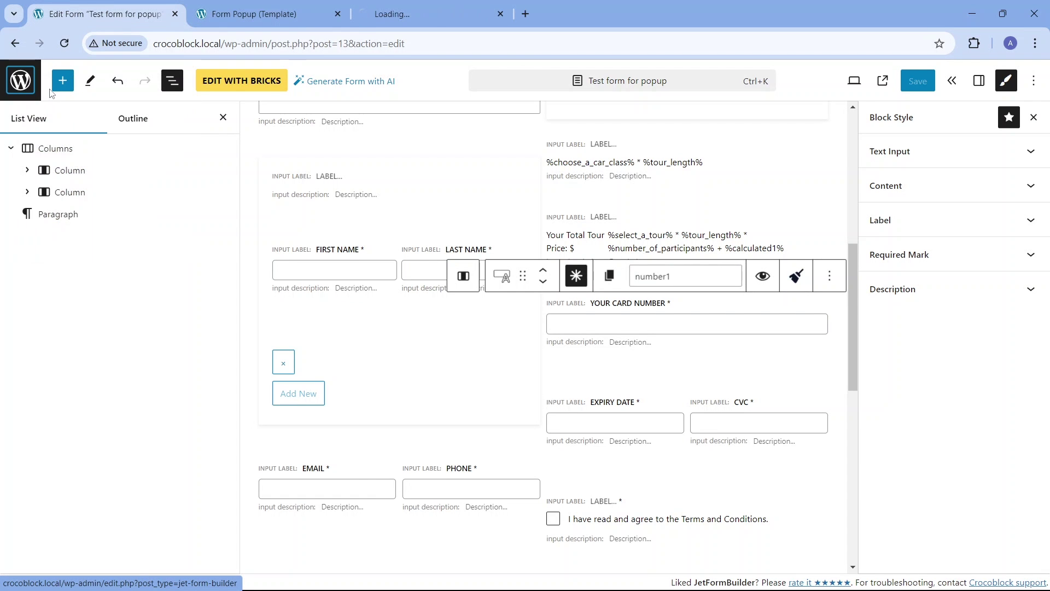
click(385, 19)
mouse_move(61, 207)
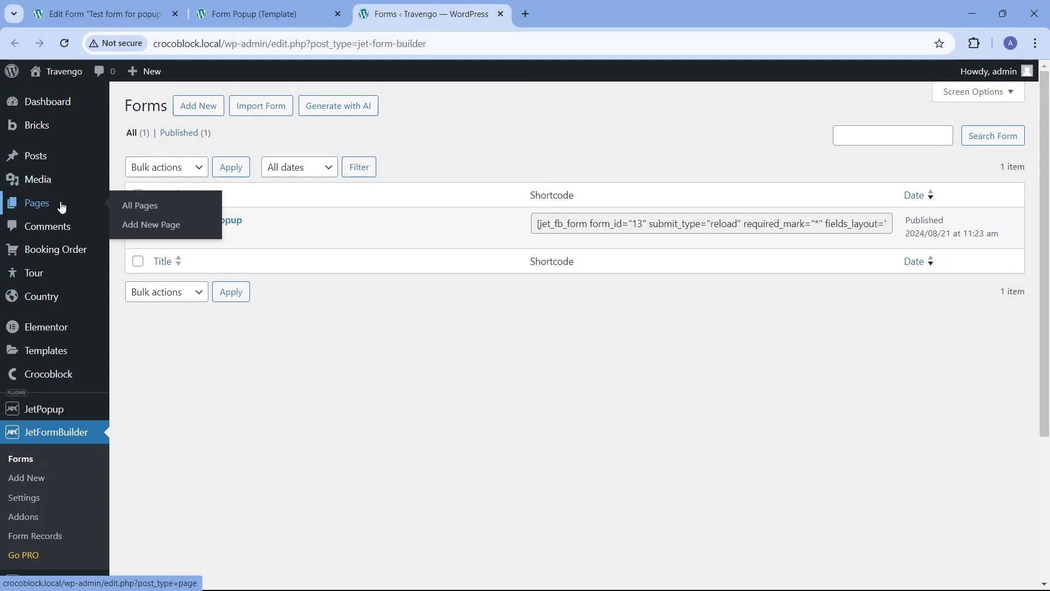
click(137, 207)
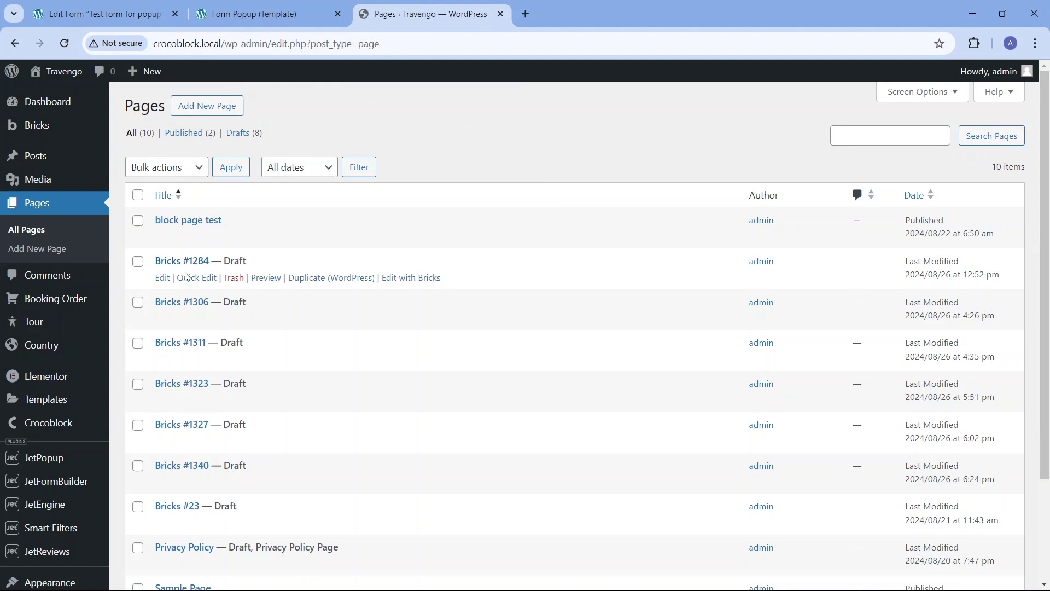
scroll(199, 298, down, 3)
click(265, 479)
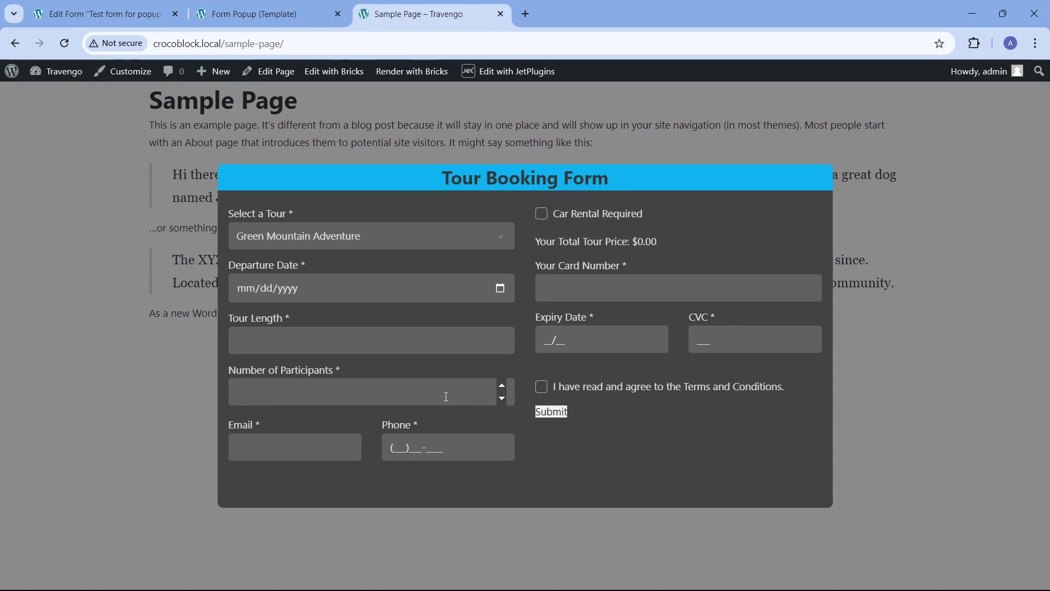
- Raise the participants count to 3 on the Sample Page, revealing three name rows
click(503, 384)
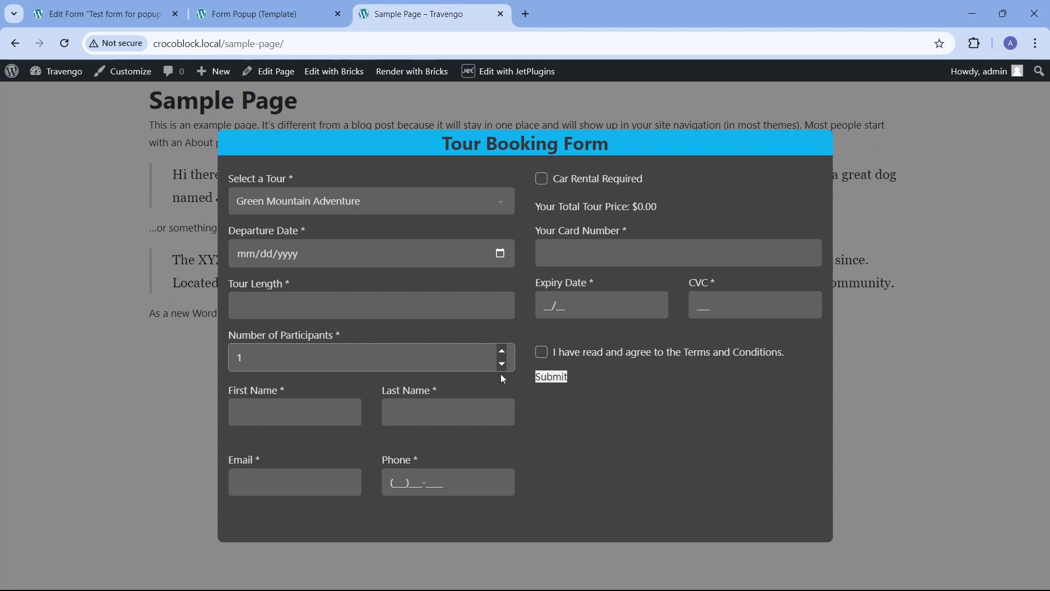
click(502, 350)
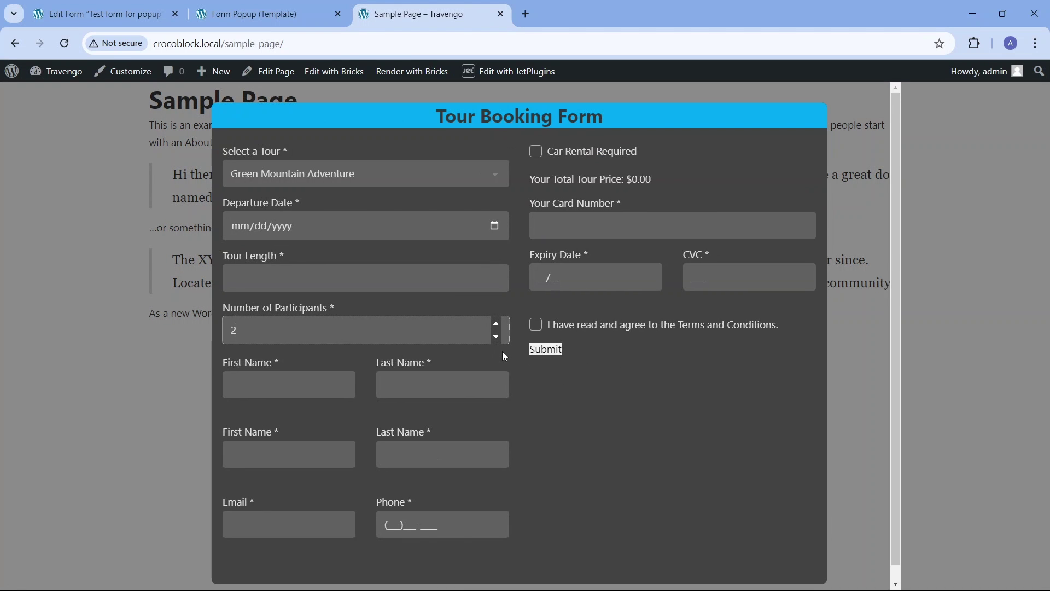
click(497, 324)
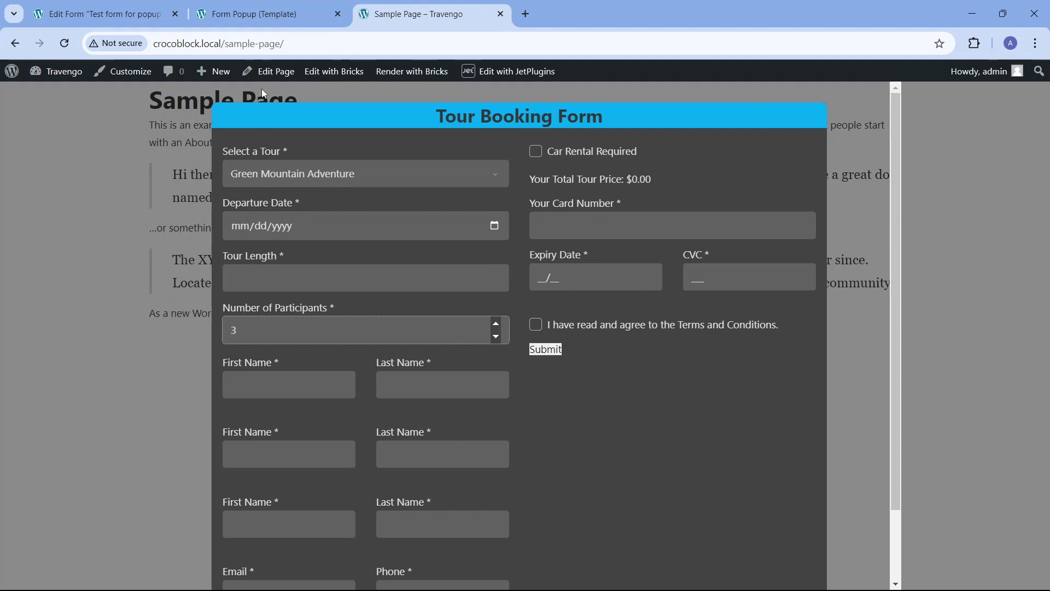
- Back in the popup template, collapse Form Progress - Wrapper and open the Repeater styles
click(268, 14)
scroll(158, 278, down, 3)
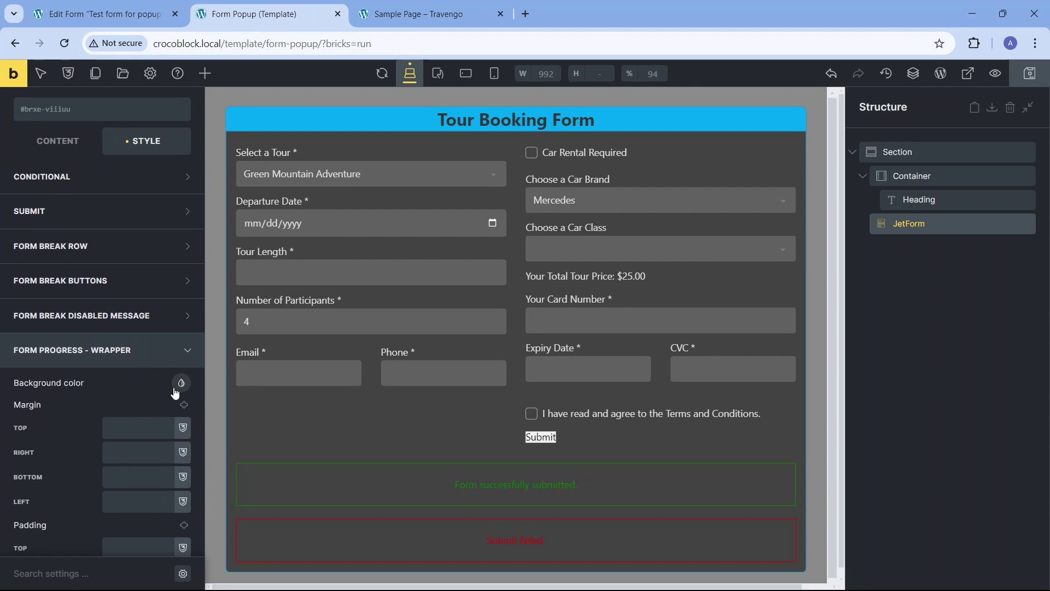
click(185, 351)
click(194, 249)
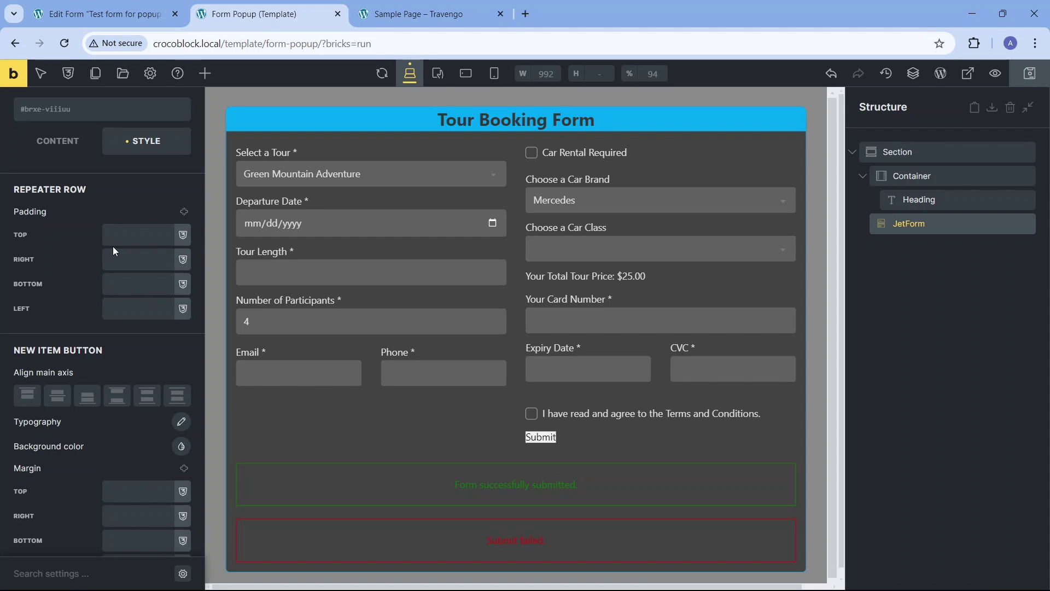
- Set a -24 bottom margin on the repeater's First Name and Last Name fields
click(113, 16)
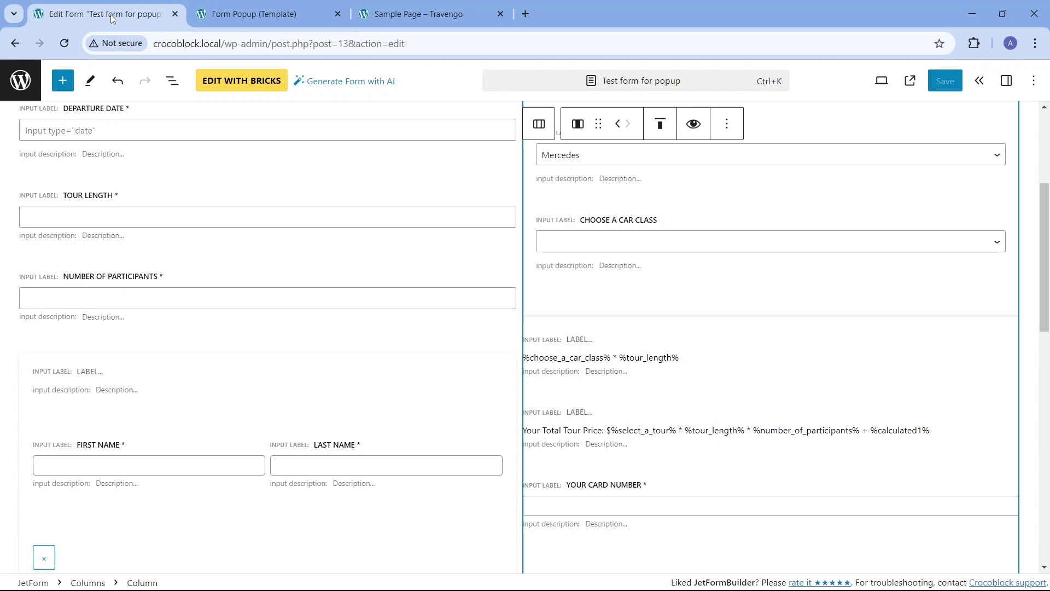
click(195, 463)
click(1006, 85)
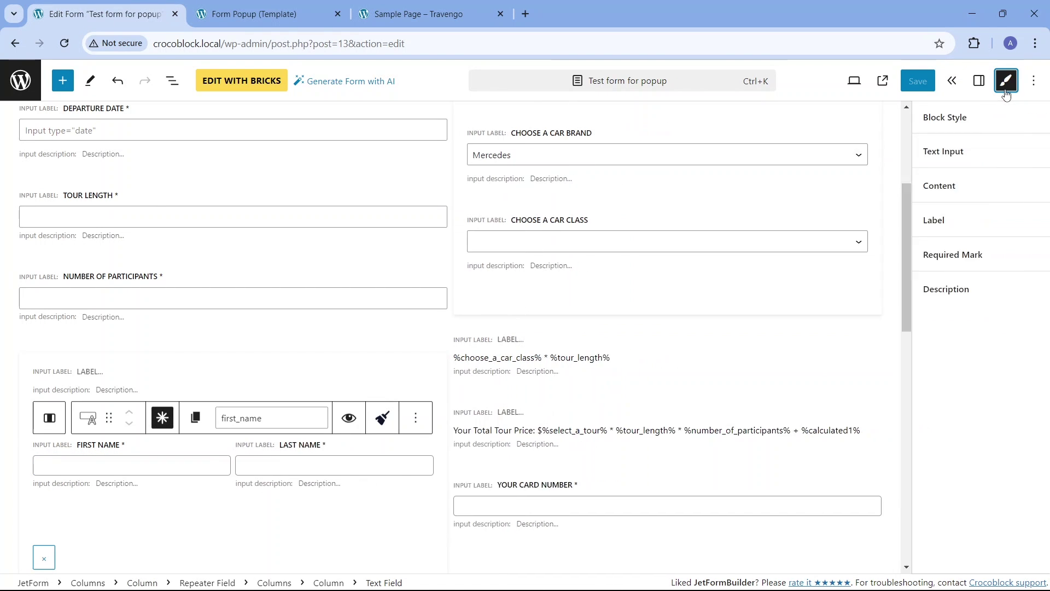
click(947, 180)
click(897, 264)
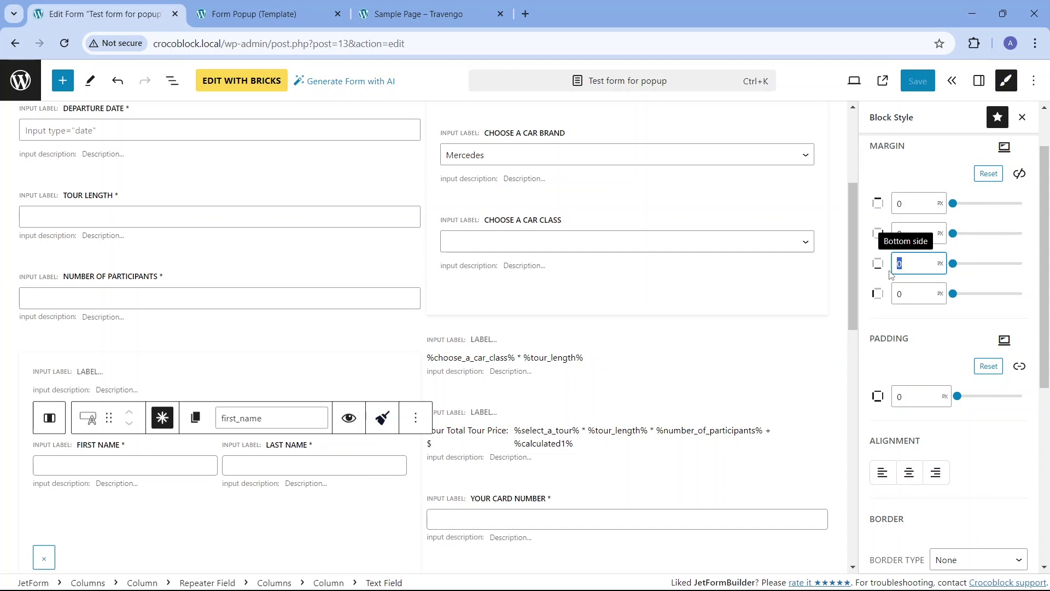
text(-24)
click(378, 465)
click(919, 263)
text(-24)
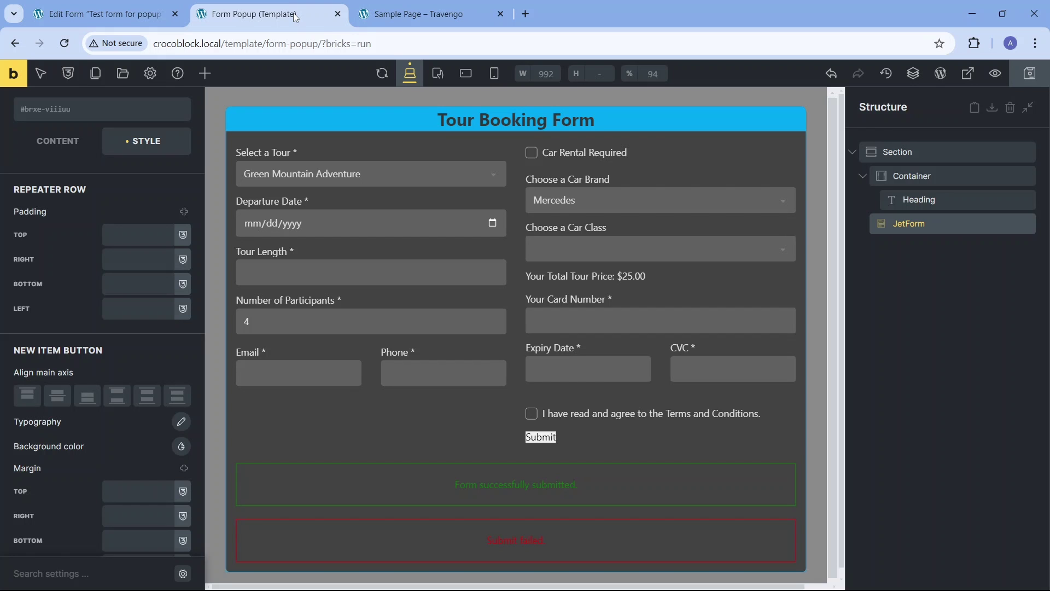
- Set linked left and right repeater row padding to 16 and save the template
click(185, 212)
click(152, 260)
text(16)
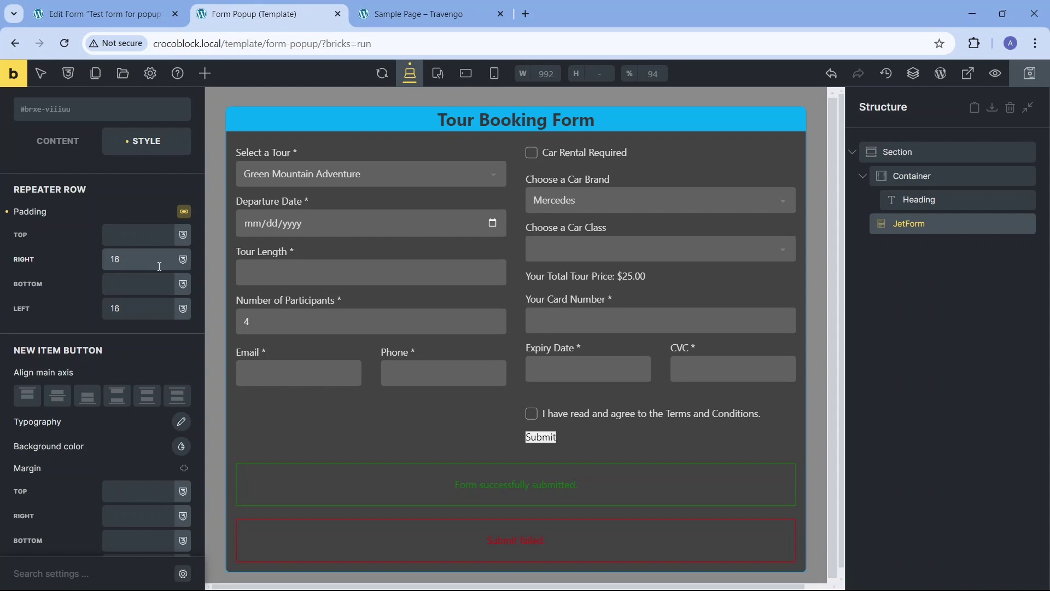
click(1031, 82)
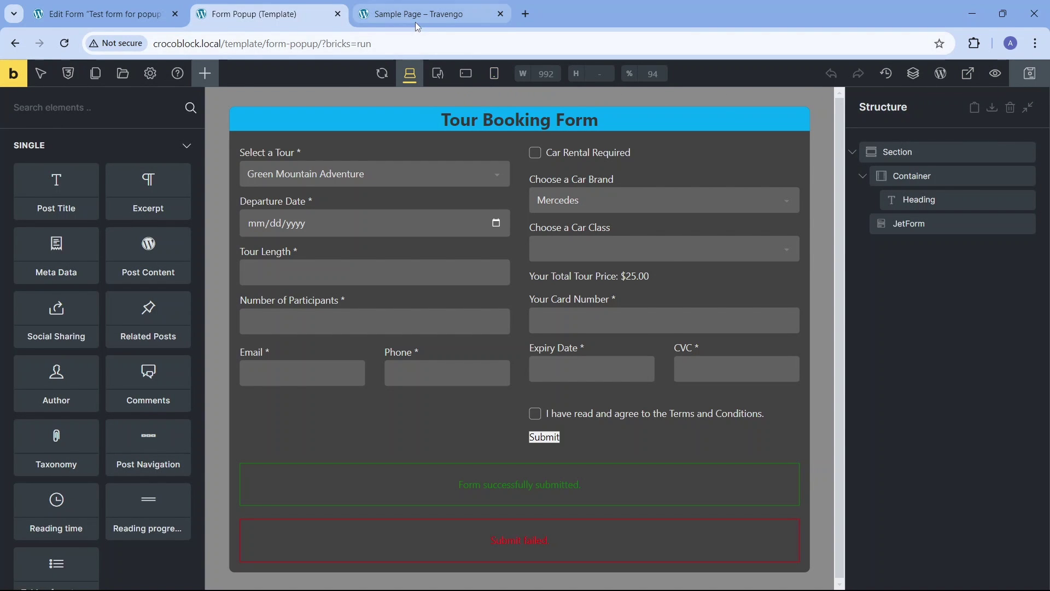
- Reload the Sample Page, raise participants to 2 and tick Car Rental Required to check the new fields
click(416, 21)
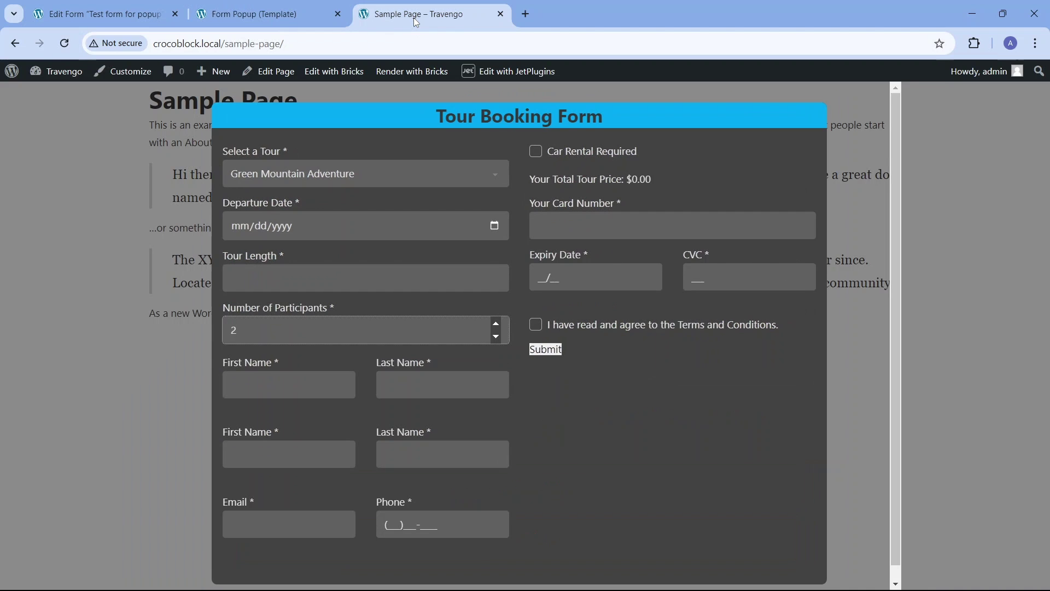
key(F5)
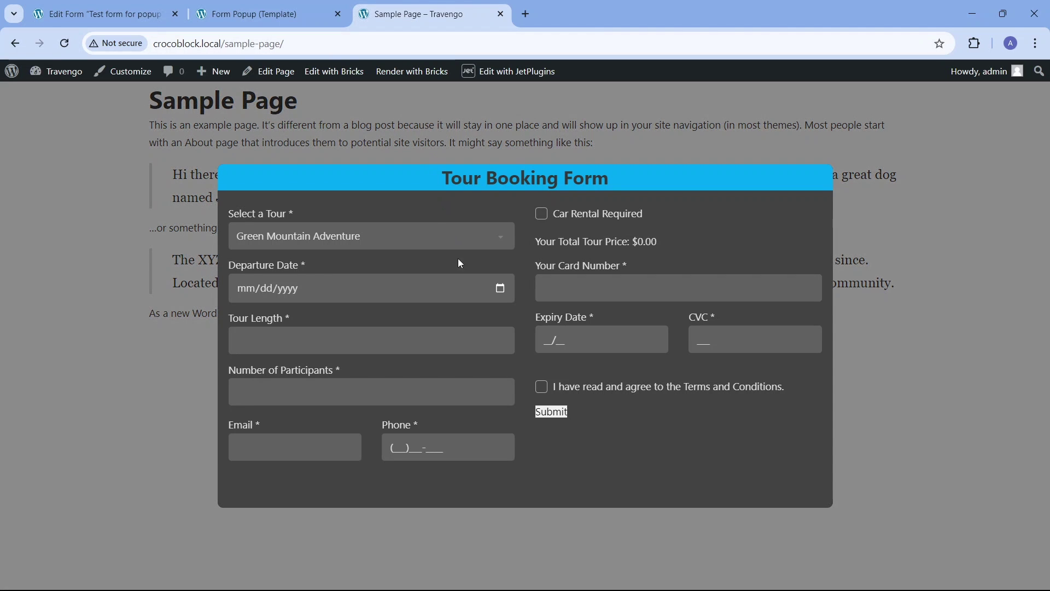
click(502, 386)
click(500, 362)
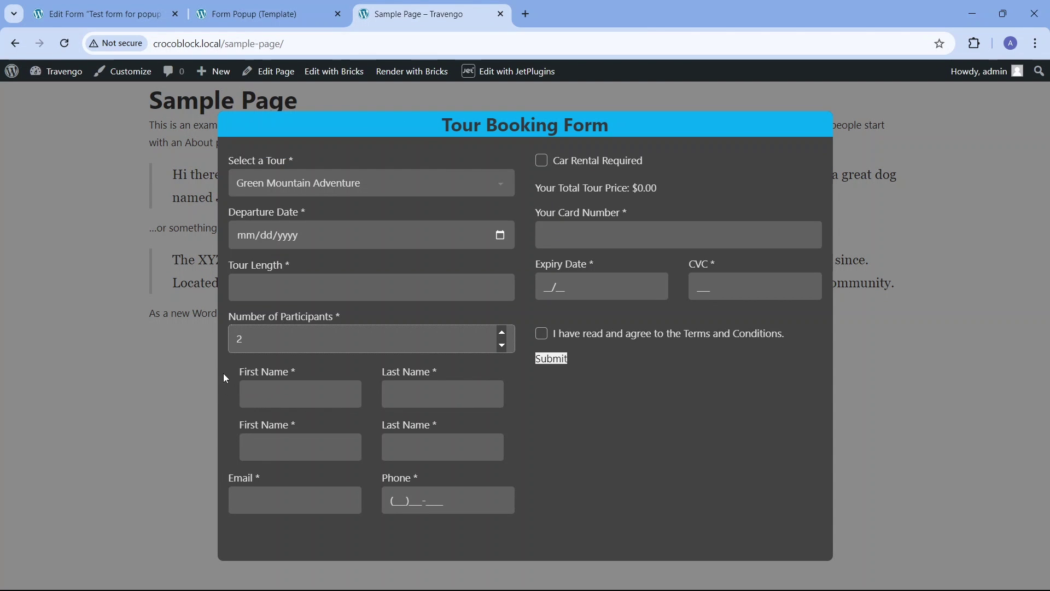
click(542, 164)
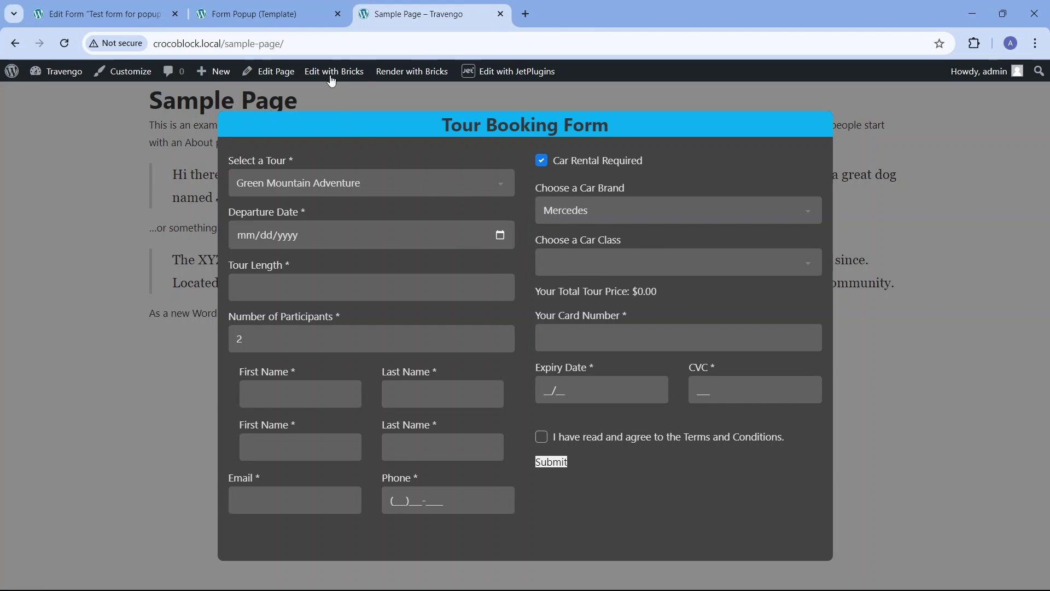
click(252, 14)
- Give the JetForm's conditional block linked left/right padding of 16 and save the template
click(300, 415)
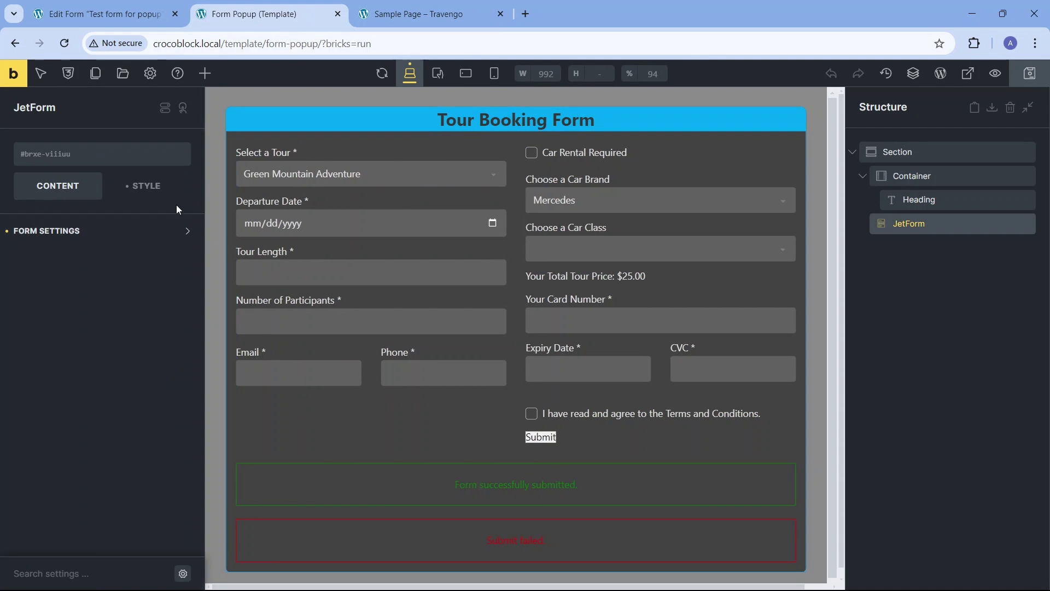
click(164, 192)
scroll(131, 328, down, 10)
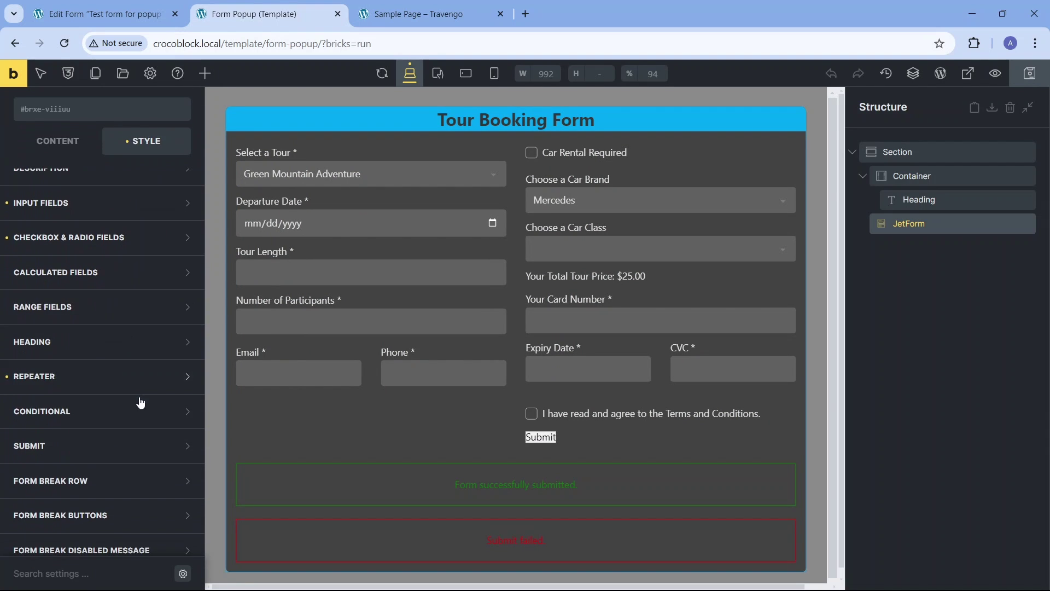
click(142, 410)
scroll(147, 408, down, 4)
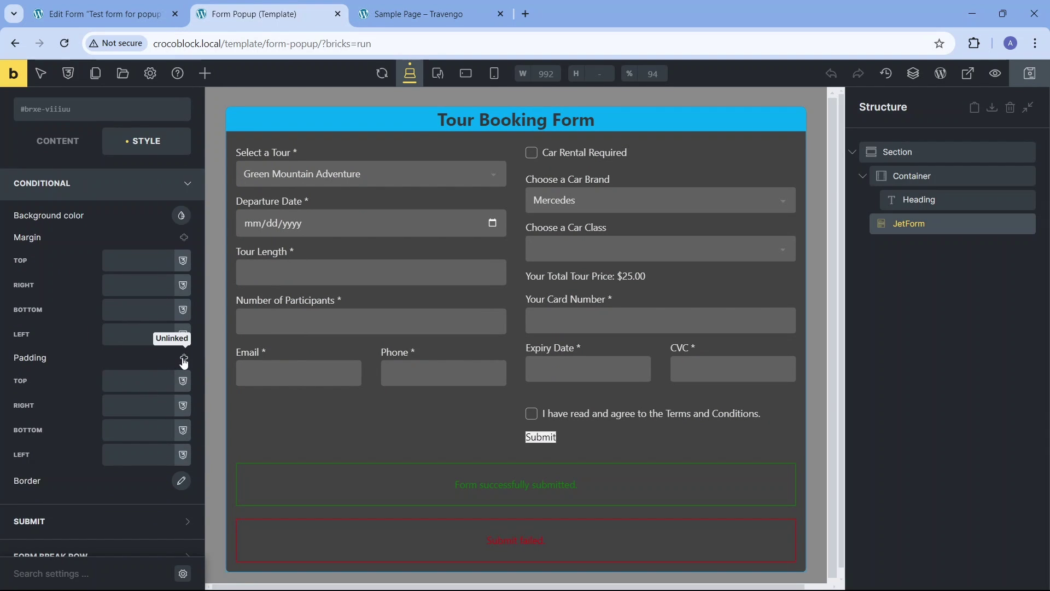
click(184, 360)
click(156, 405)
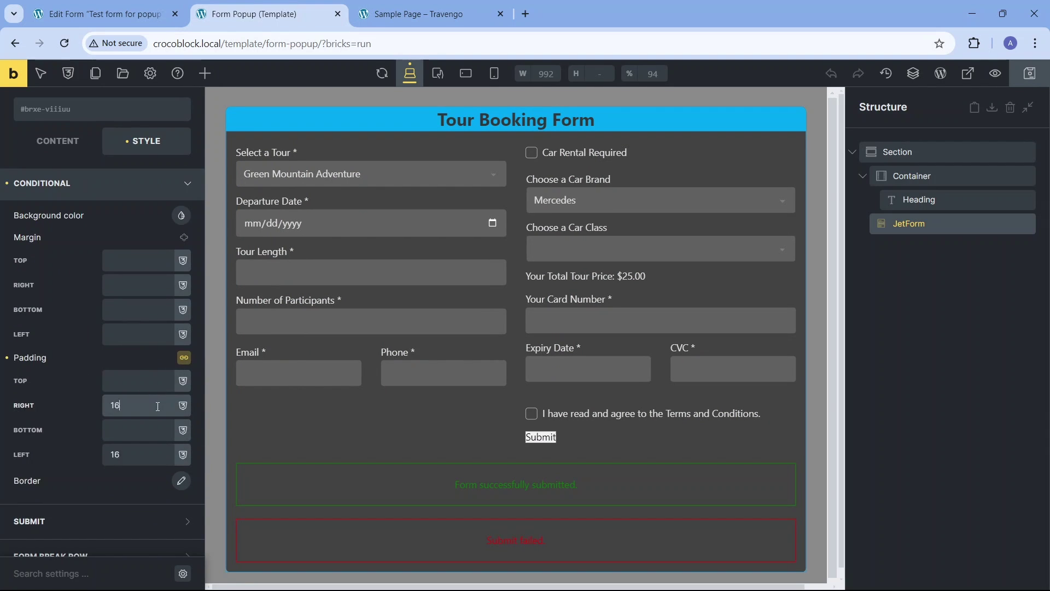
text(16)
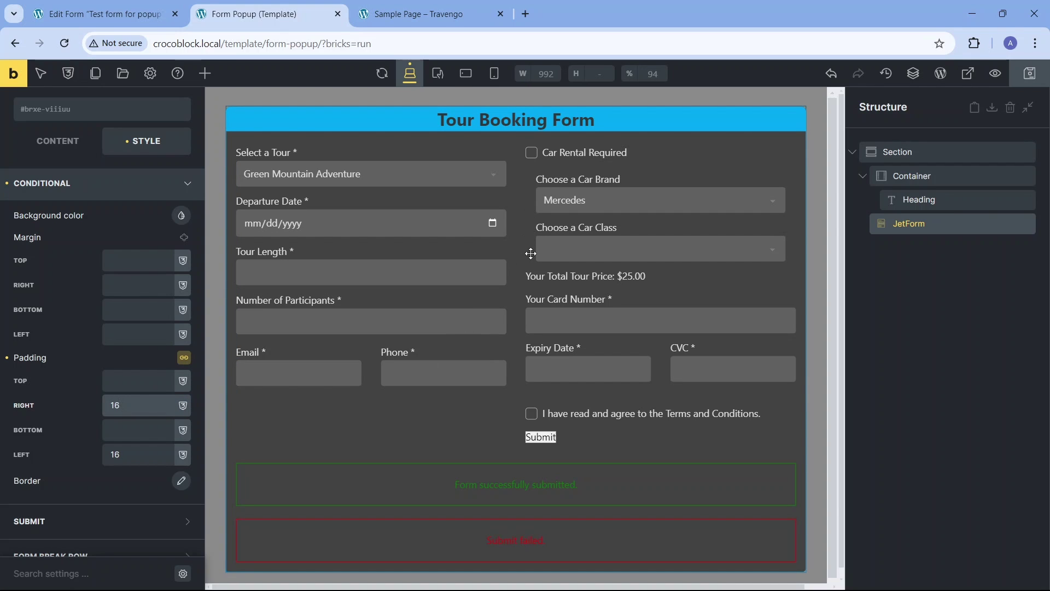
click(191, 194)
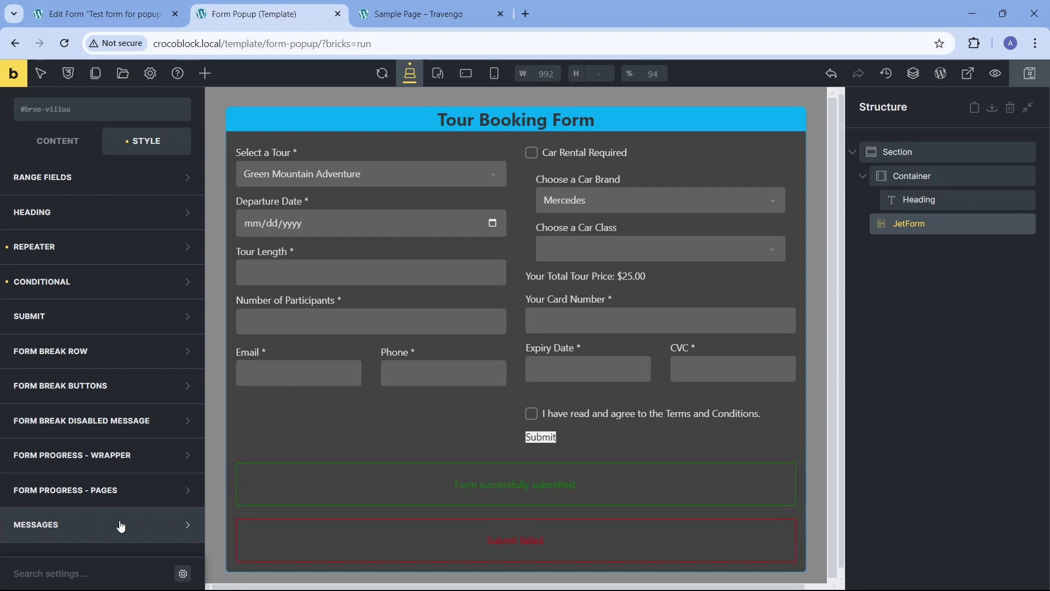
key(ctrl+s)
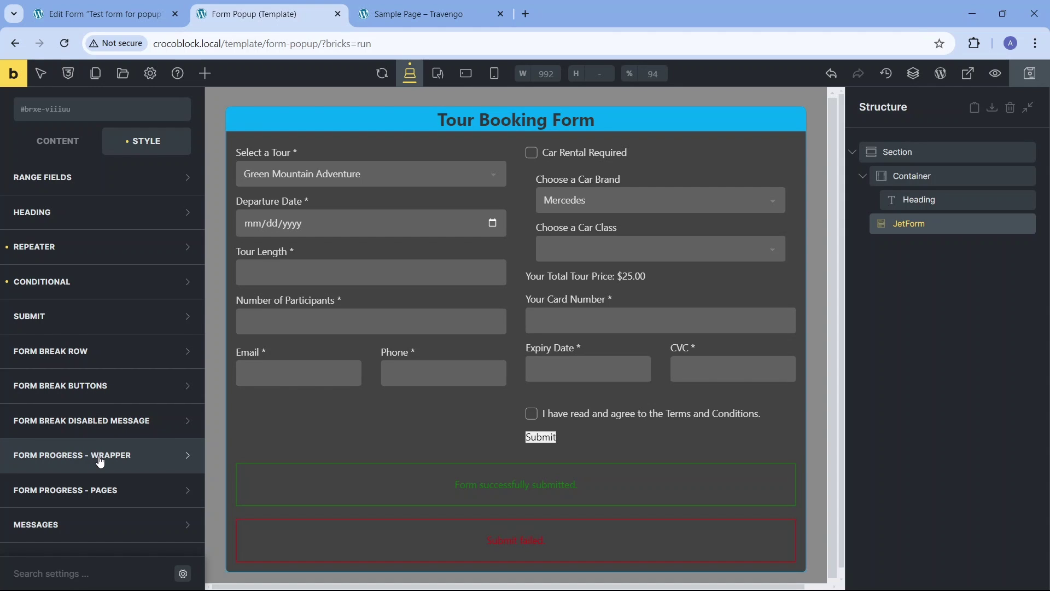
- Center the Submit button and give it a light-blue #03a9f4 background
click(184, 321)
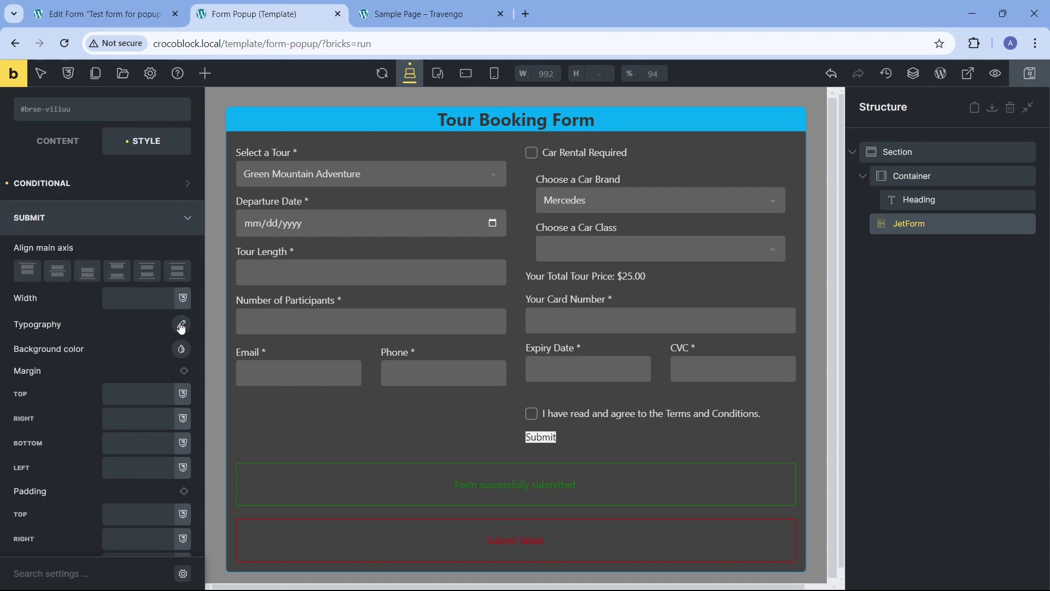
click(58, 271)
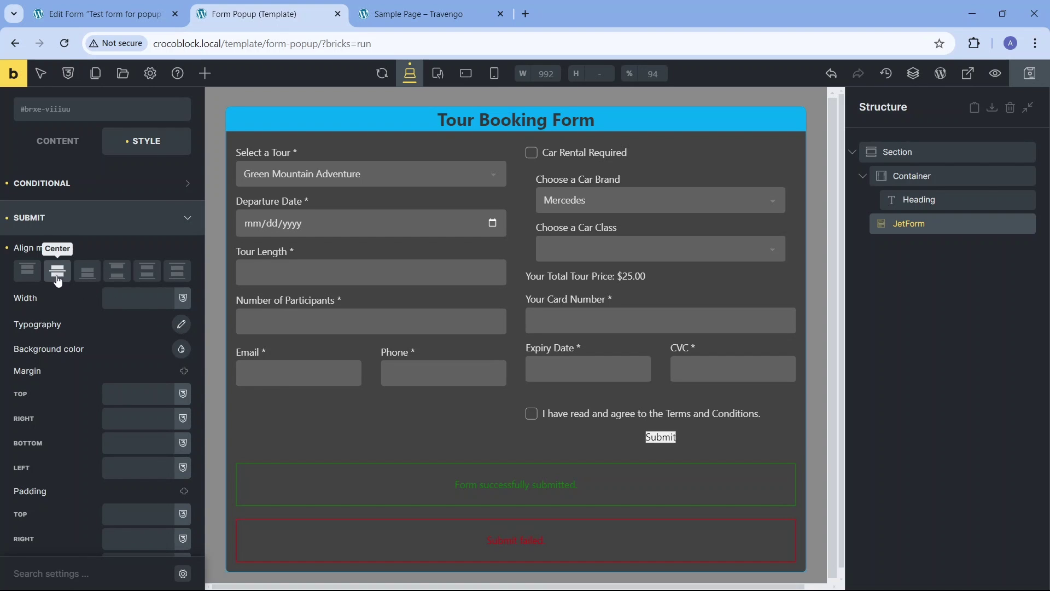
click(185, 356)
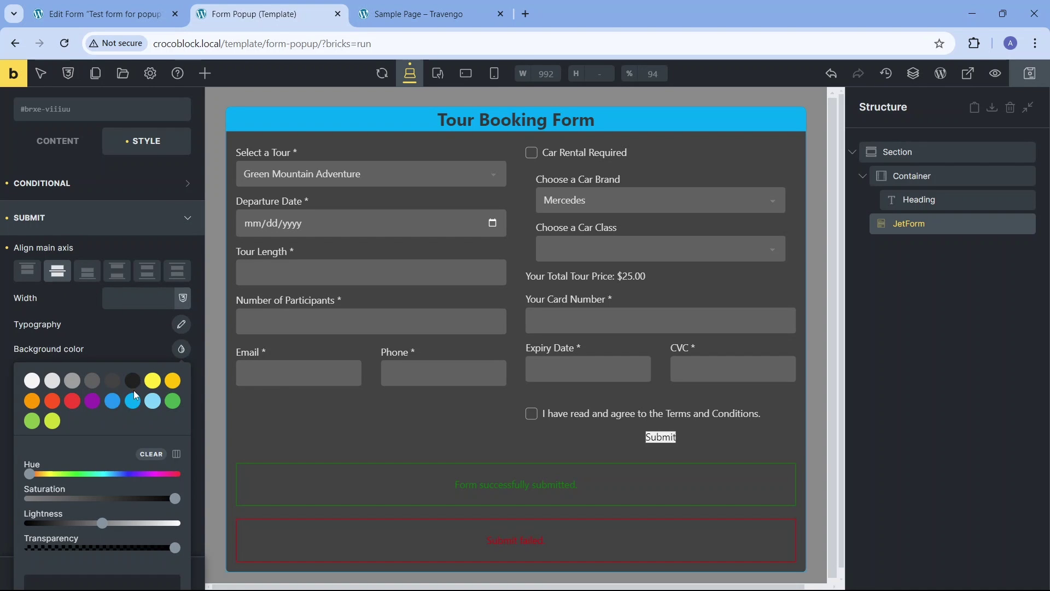
click(132, 401)
click(179, 354)
- Set the Submit button padding to 8 top/bottom and 24 left/right
scroll(164, 339, down, 3)
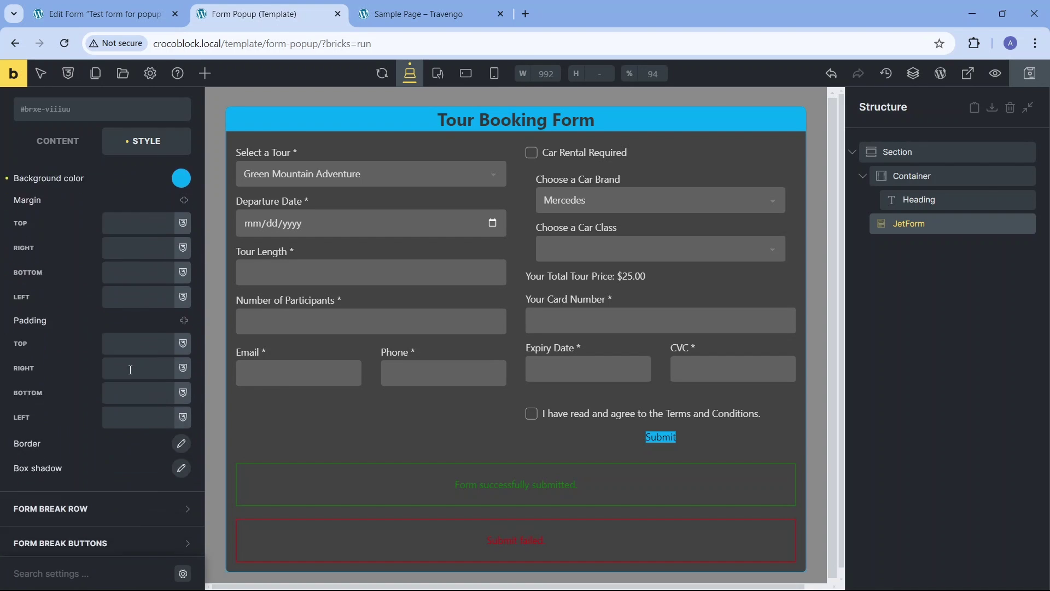
click(139, 332)
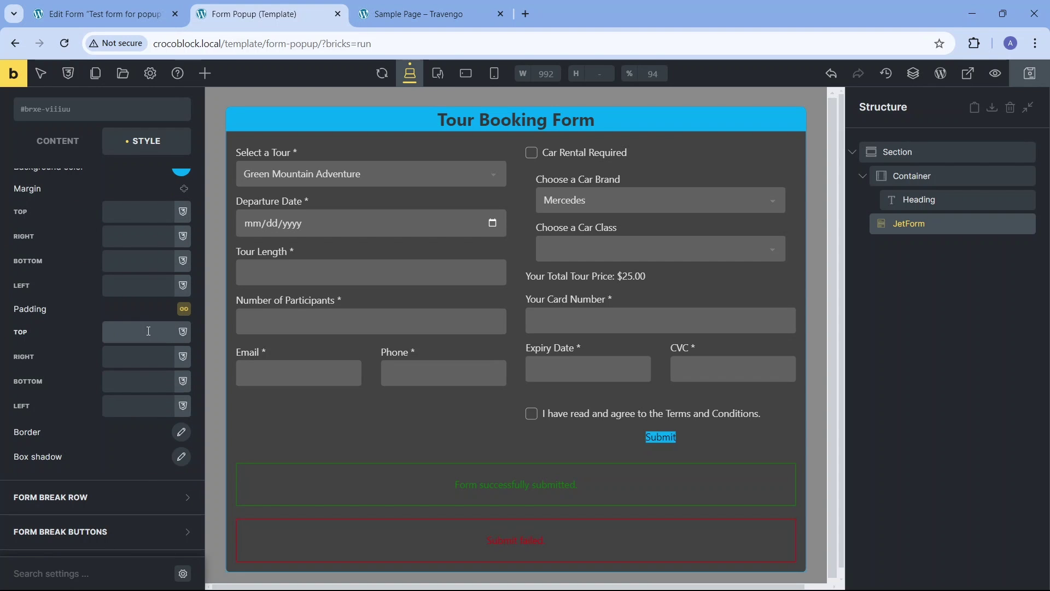
text(8)
click(153, 358)
text(24)
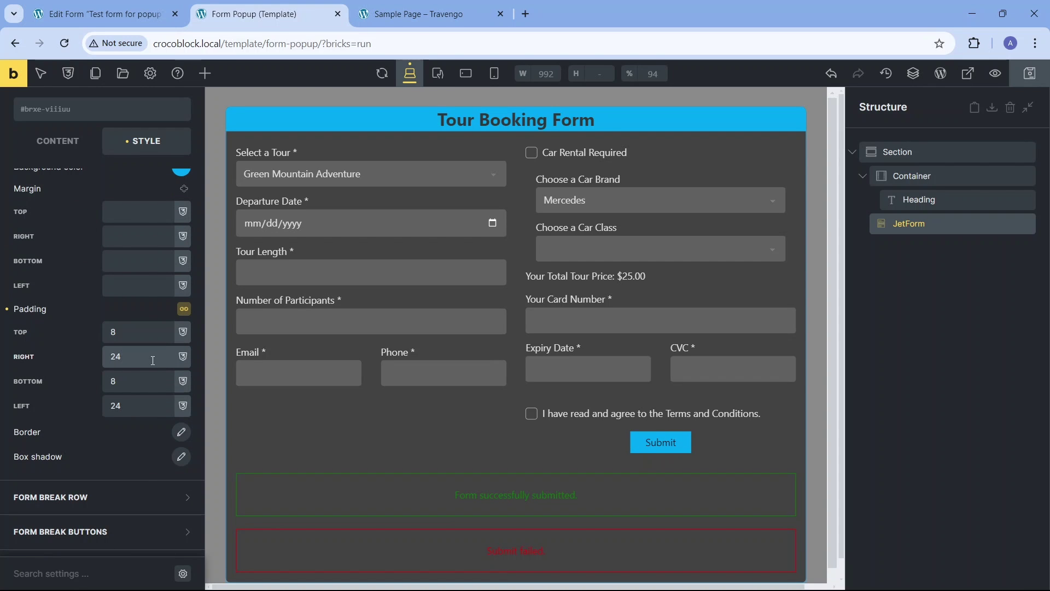
- Round the Submit button's corners with a 4 border radius
click(179, 433)
scroll(149, 451, down, 3)
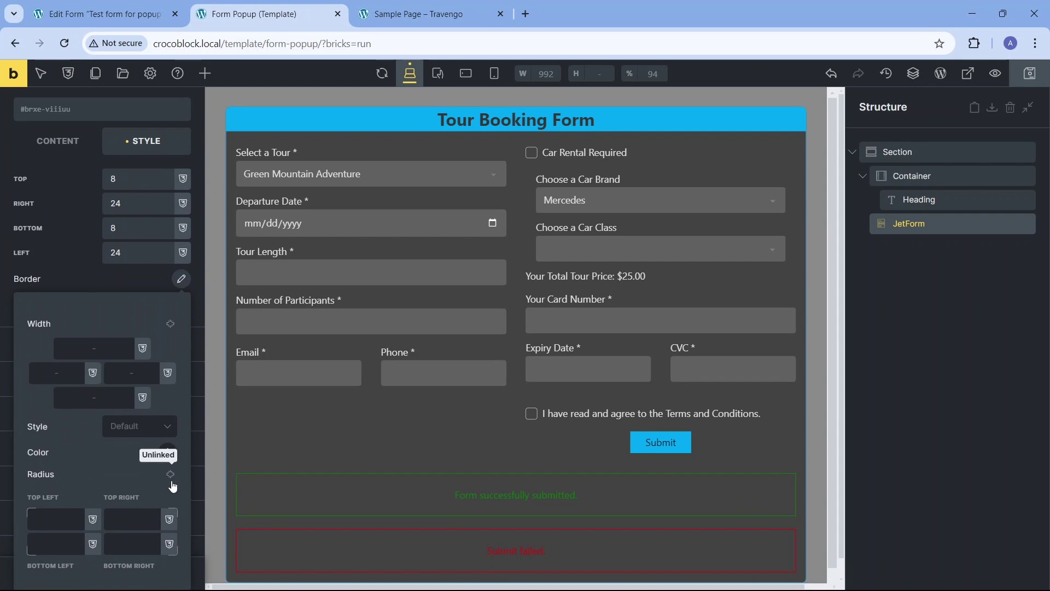
click(55, 518)
text(4)
click(180, 281)
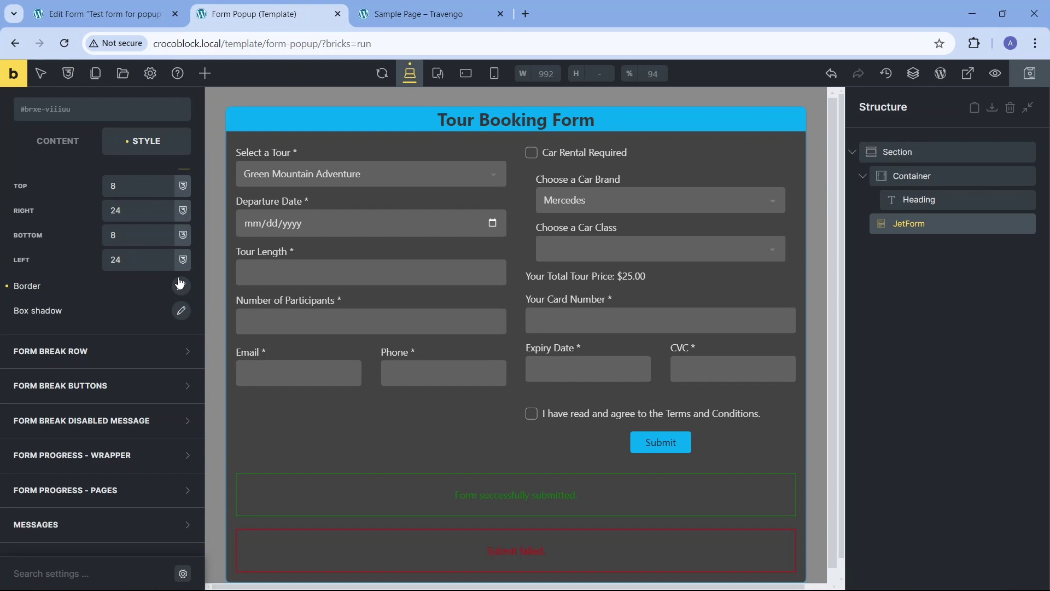
- Make the success message text white at font size 14
click(175, 526)
scroll(166, 495, down, 5)
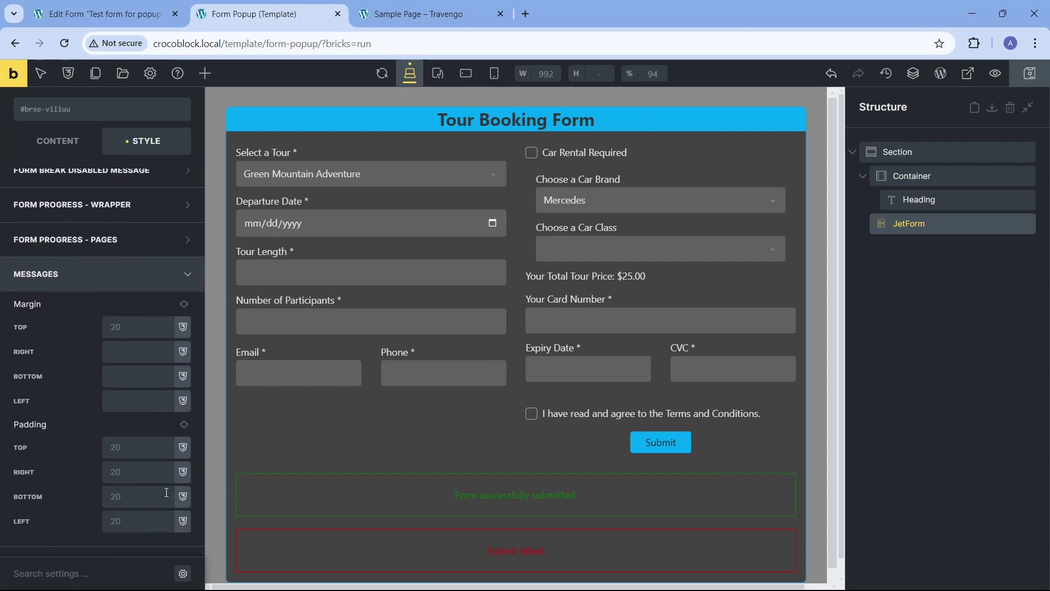
scroll(165, 490, down, 4)
click(180, 368)
click(165, 406)
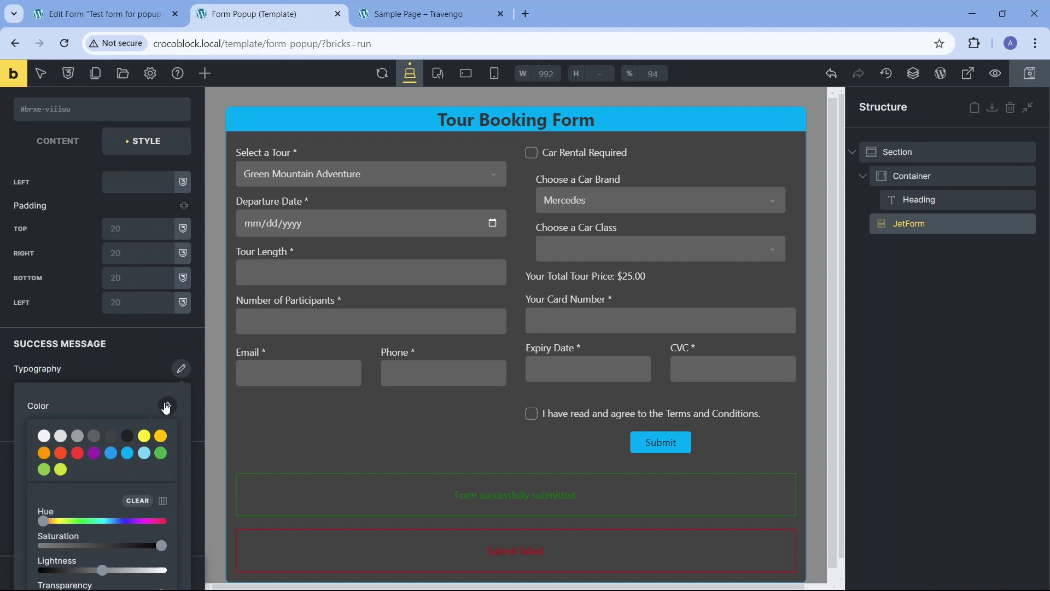
click(44, 435)
click(167, 405)
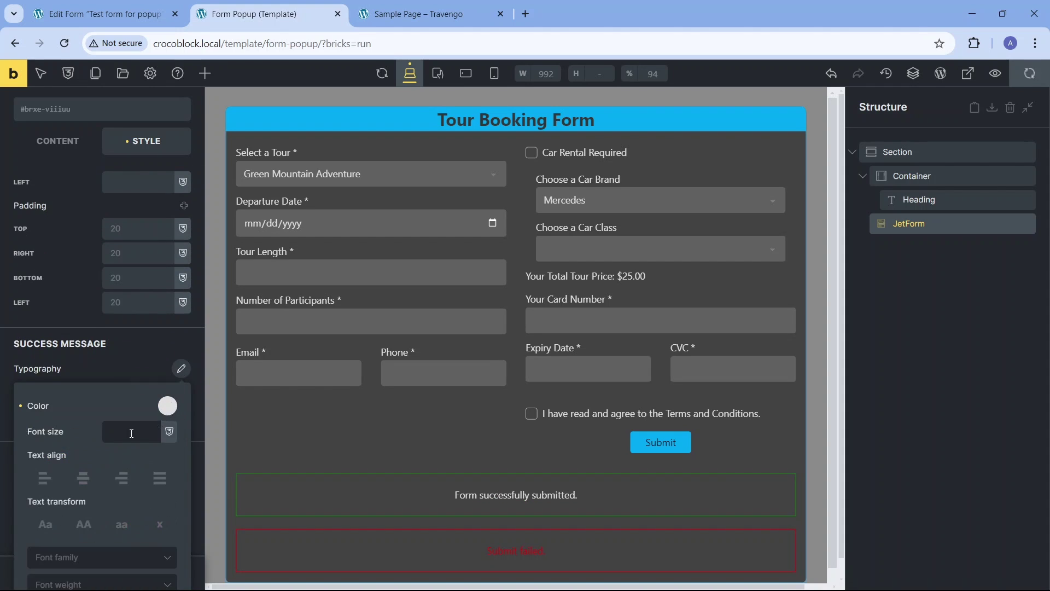
click(130, 434)
text(14)
click(181, 374)
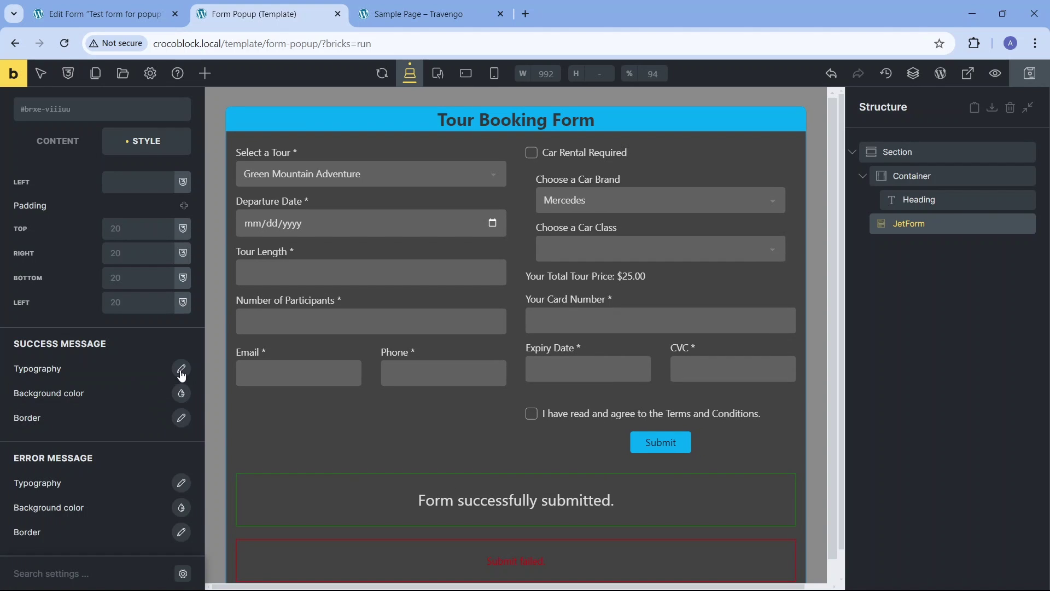
- Set the error message font size to 24
click(182, 482)
scroll(167, 491, down, 3)
click(128, 410)
text(24)
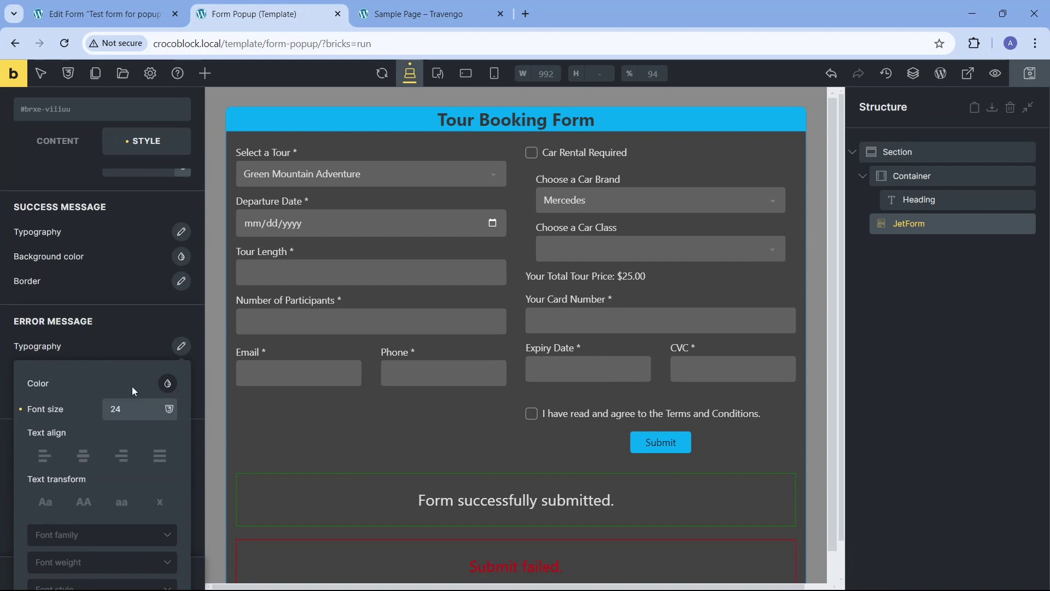
click(181, 346)
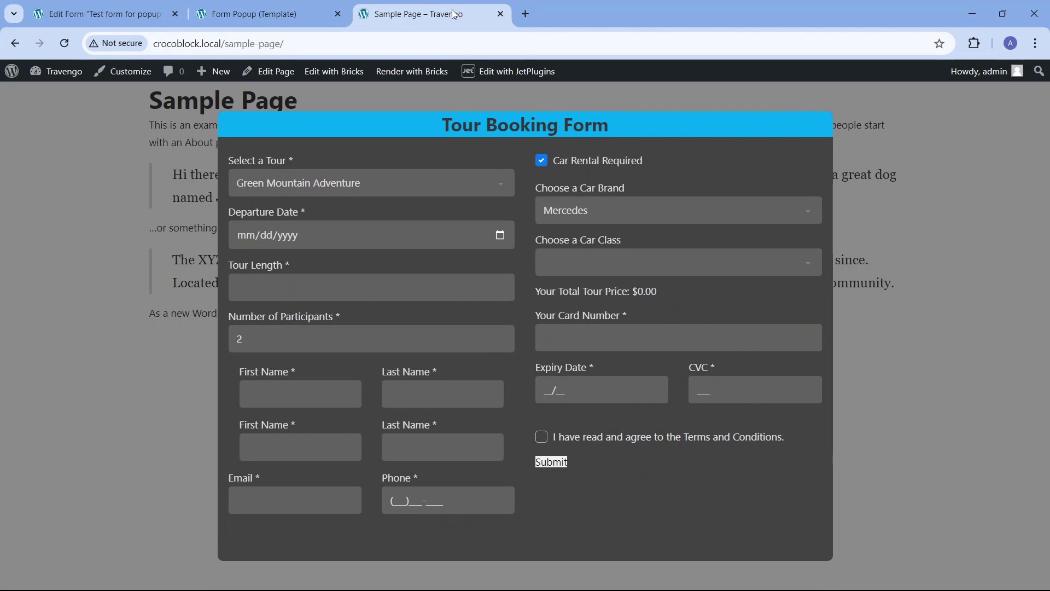
- Reload and book White Mountain Wonders for 08/30/2024, length 1, one participant, Mid-size rental car
key(F5)
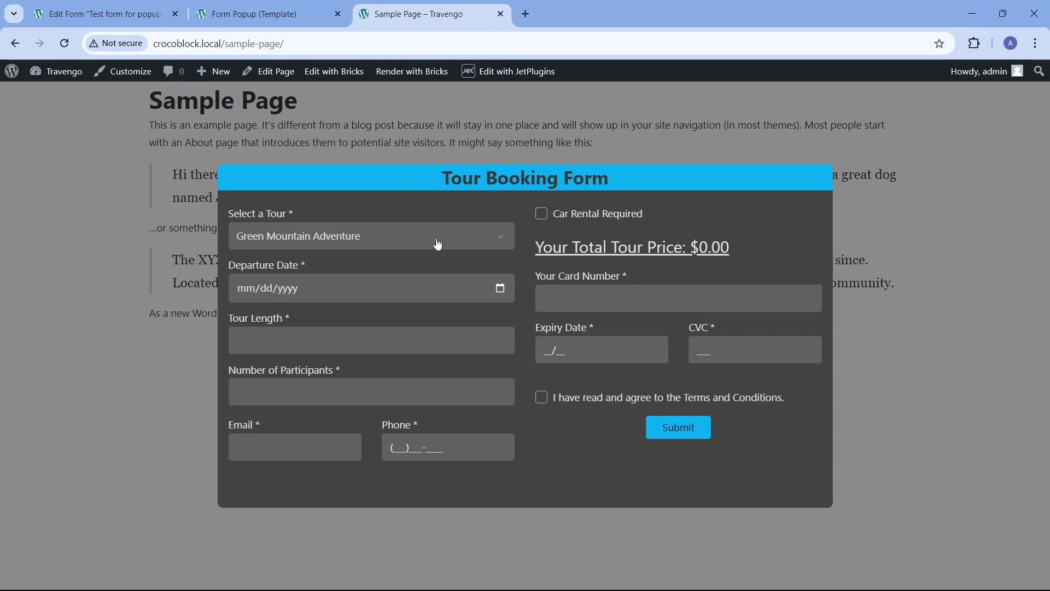
click(438, 245)
click(428, 269)
click(433, 287)
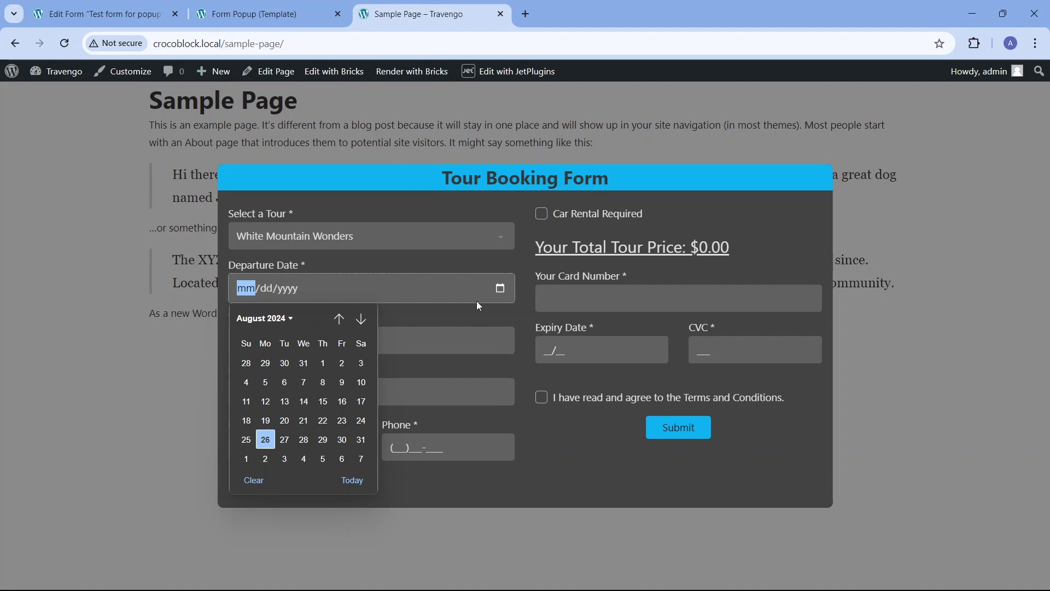
click(342, 440)
click(503, 334)
click(503, 389)
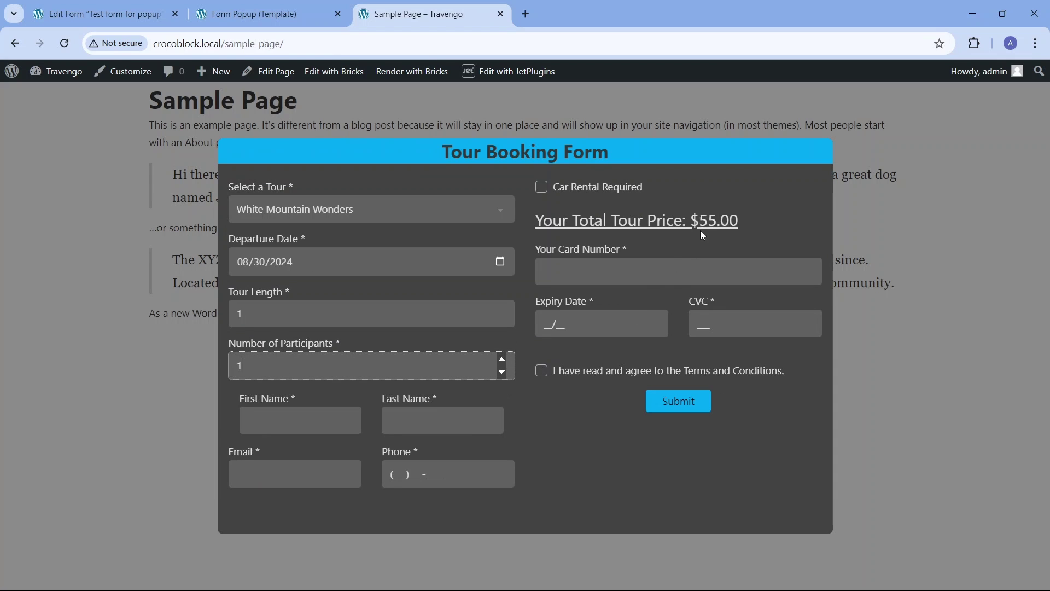
click(502, 360)
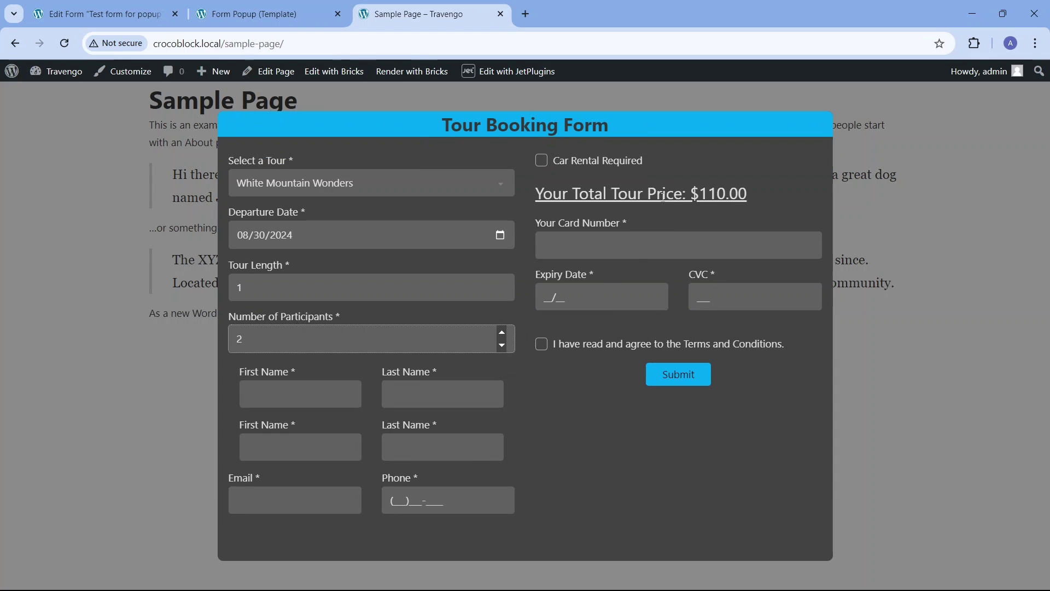
click(543, 160)
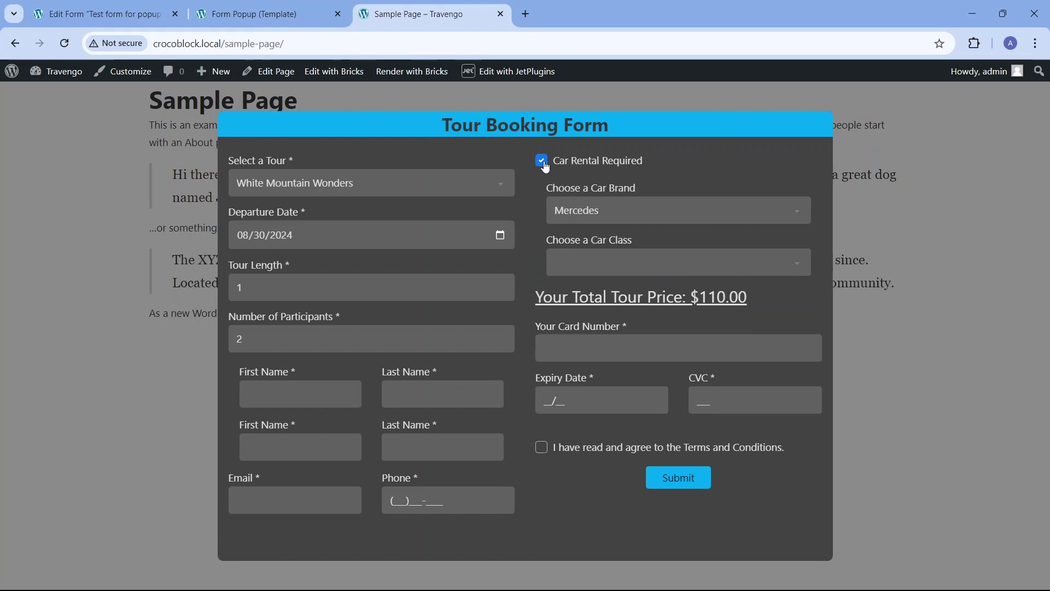
click(626, 265)
click(616, 328)
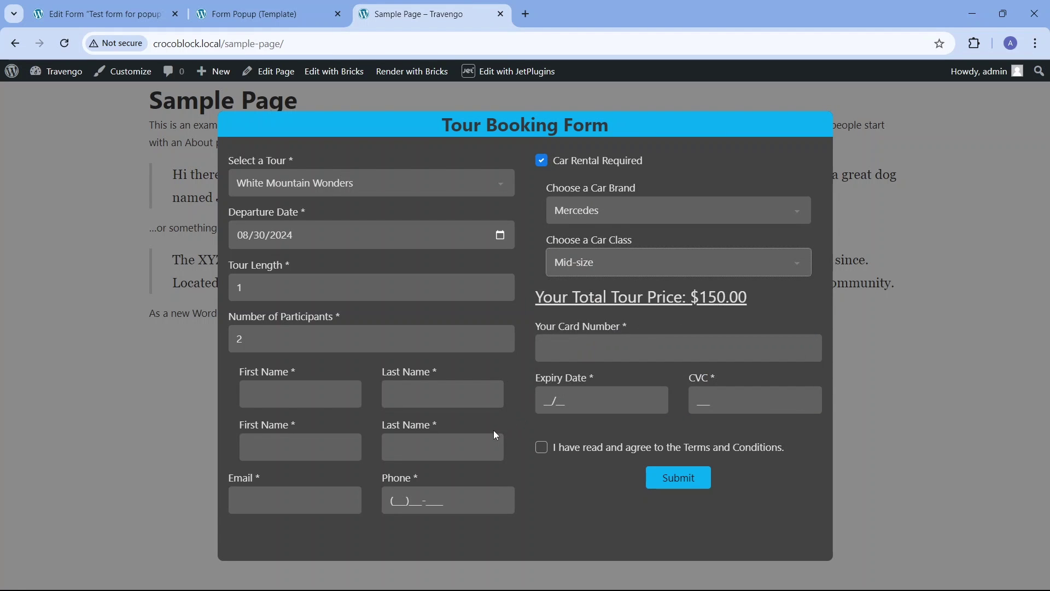
click(502, 345)
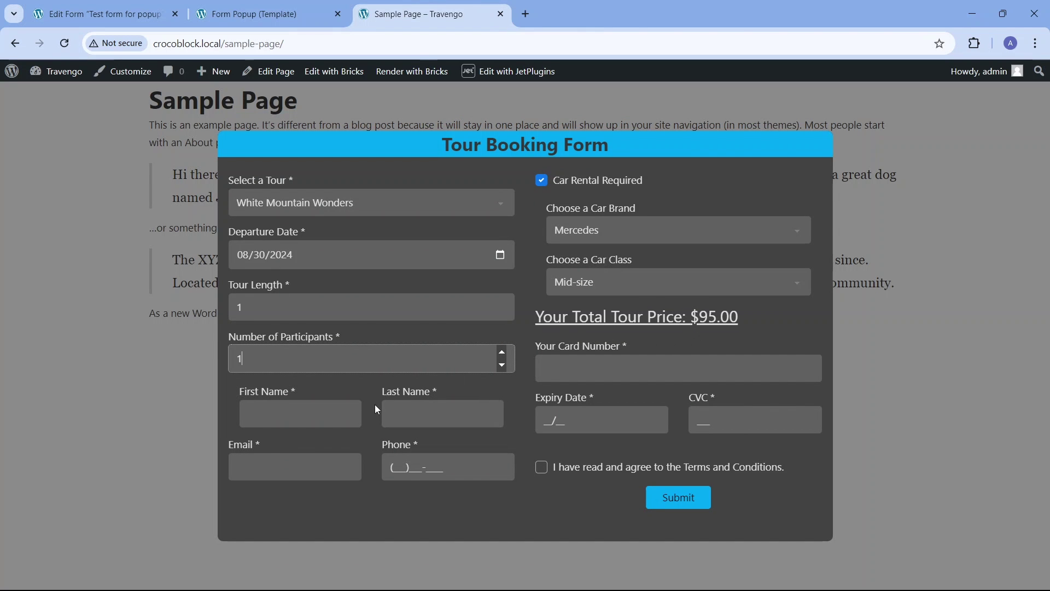
- Fill in the participant's first name, e-mail address and phone number
click(329, 419)
text(Andy)
click(428, 411)
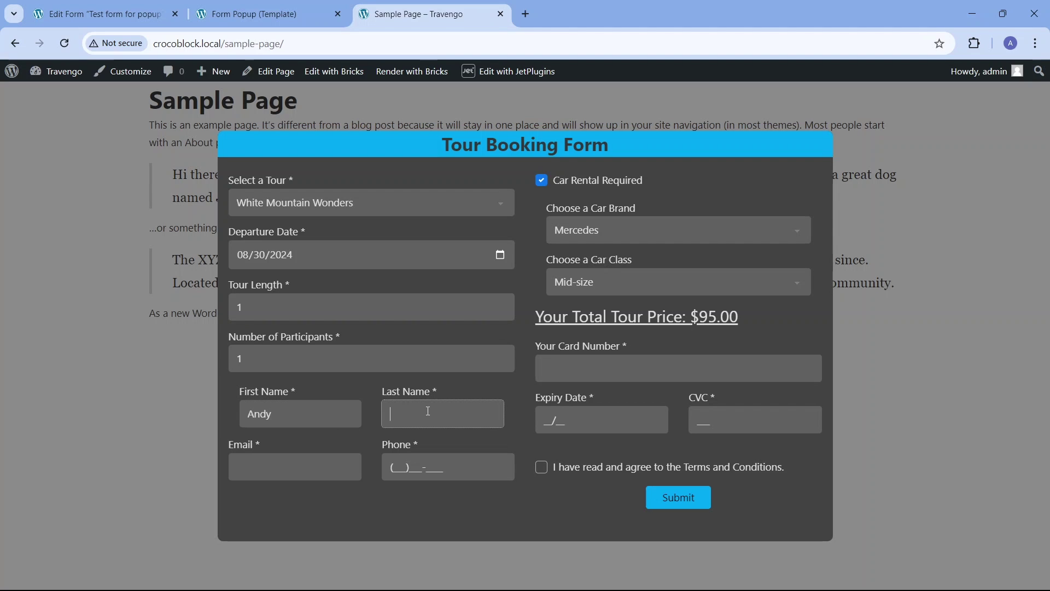
click(314, 468)
text(email@)
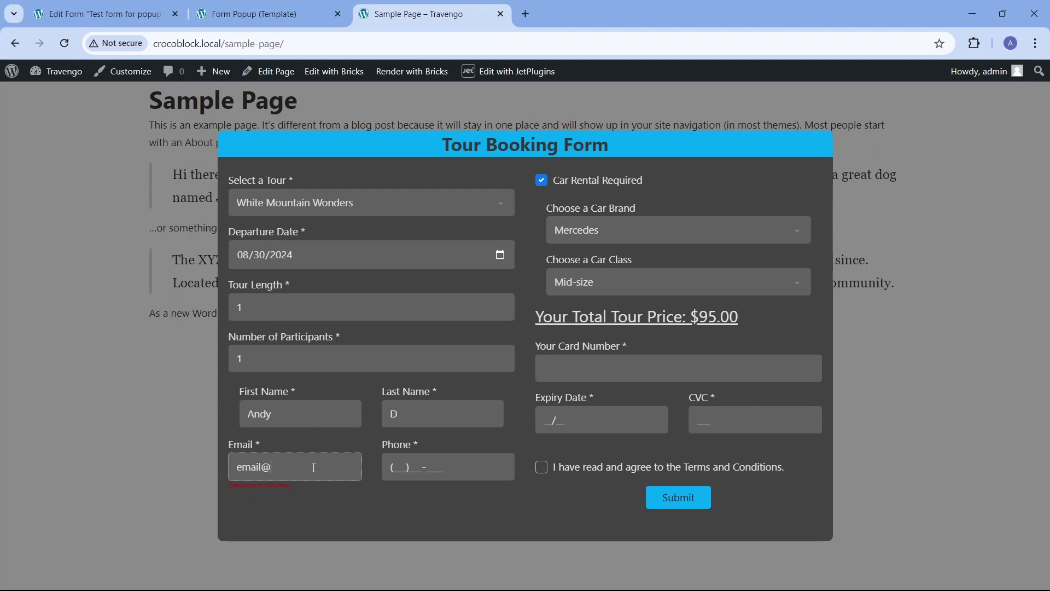
text(email.com)
key(Tab)
text(9999999999)
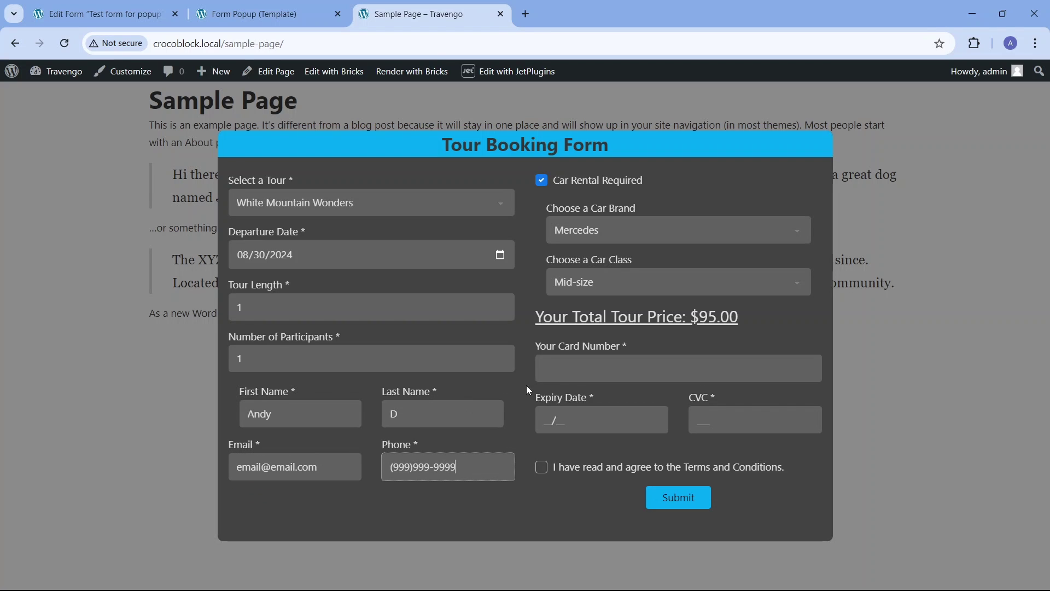
- Enter the test card number, expiry date and CVC, accept the terms and submit the booking
click(550, 374)
text(4444444444444444)
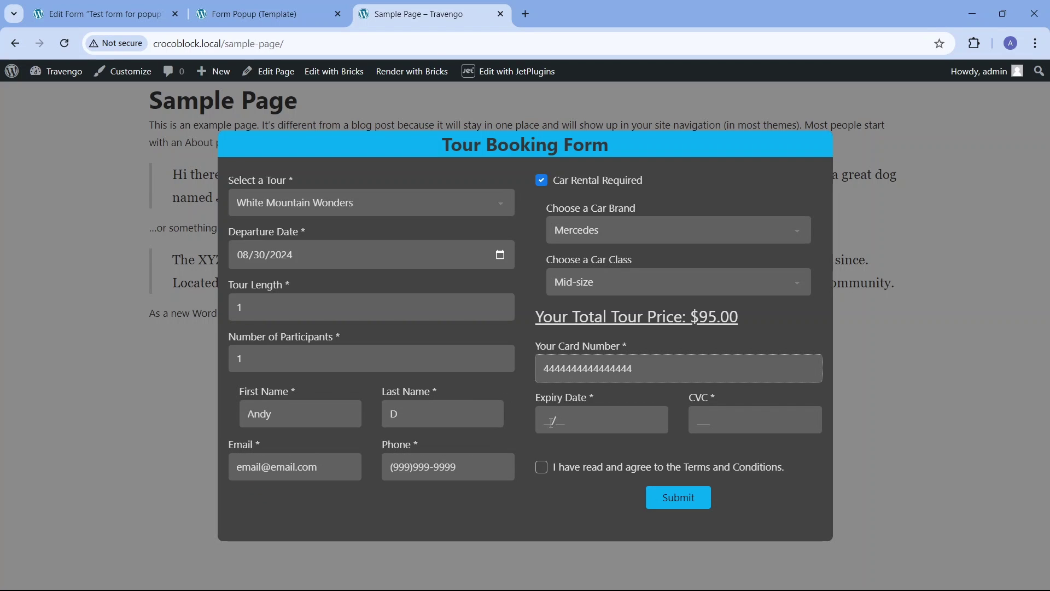
click(551, 422)
text(12/25)
click(725, 422)
text(123)
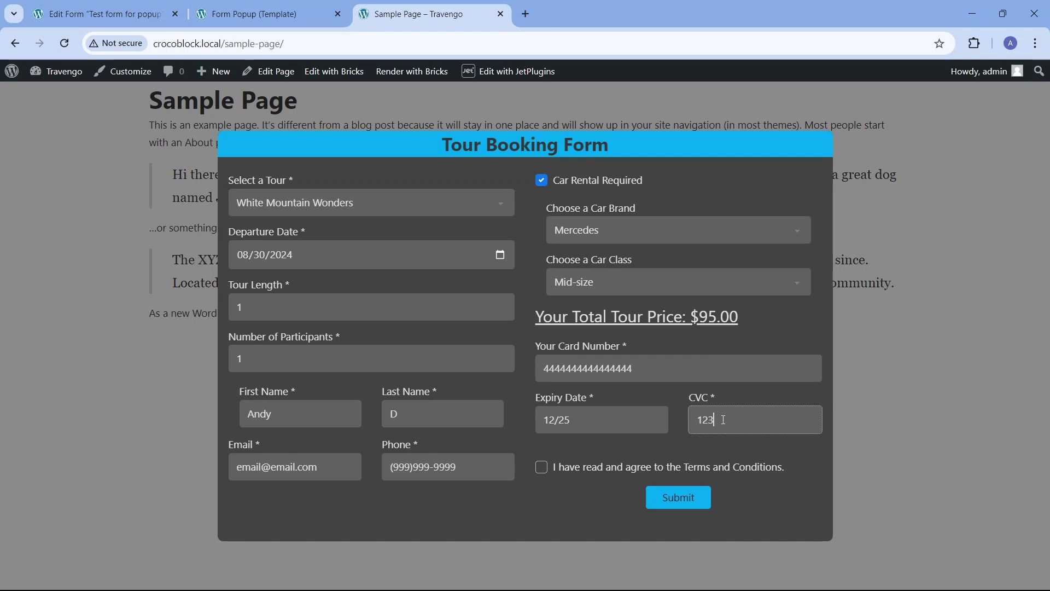
click(561, 475)
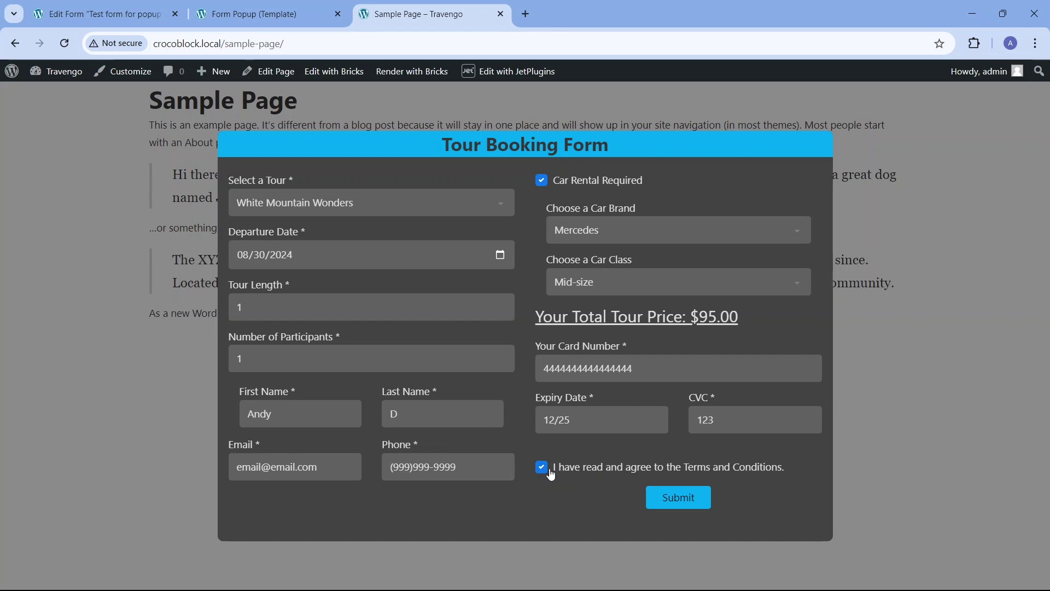
click(676, 499)
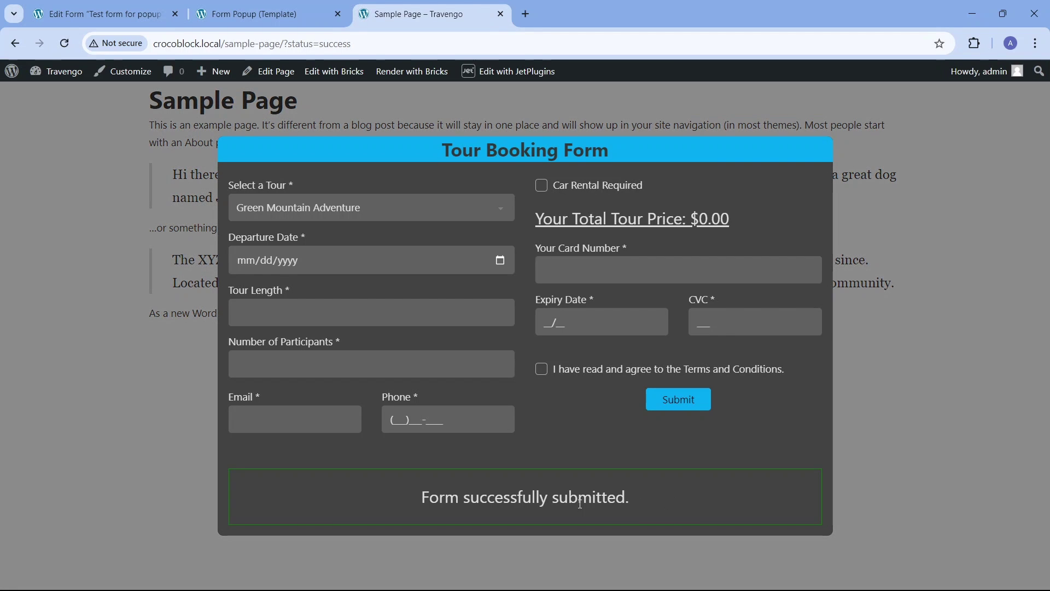